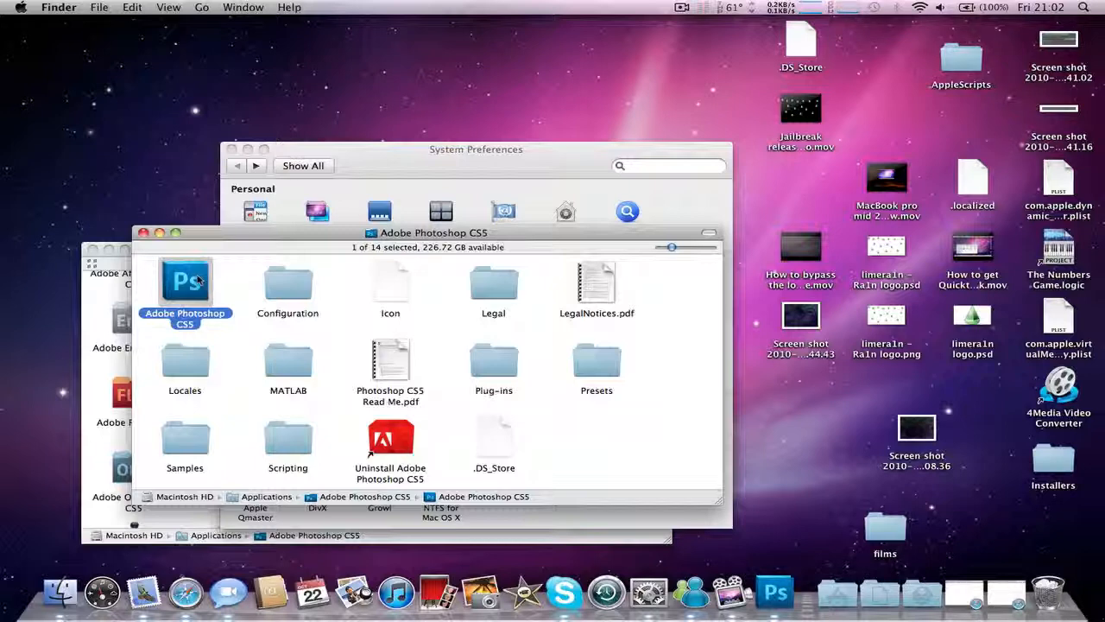
Check in the file info of the Adobe Photoshop CS5 application that Open in 32-bit mode is enabled, and close the info.
{"action": "right_click", "coordinate": [197, 281]}
{"action": "left_click", "coordinate": [198, 360]}
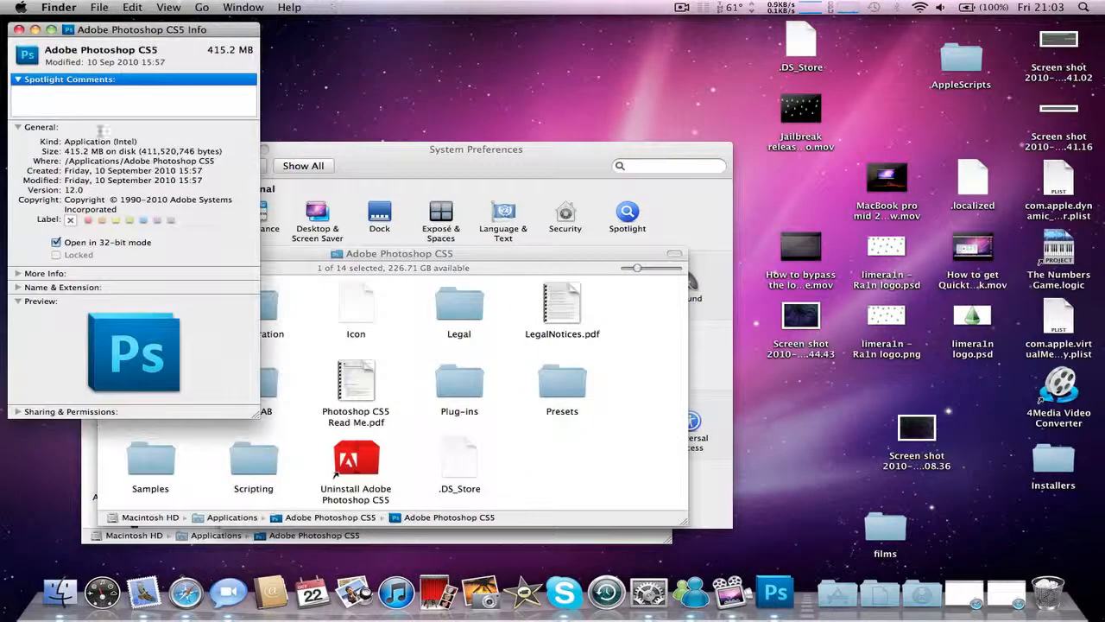
{"action": "left_click", "coordinate": [130, 242]}
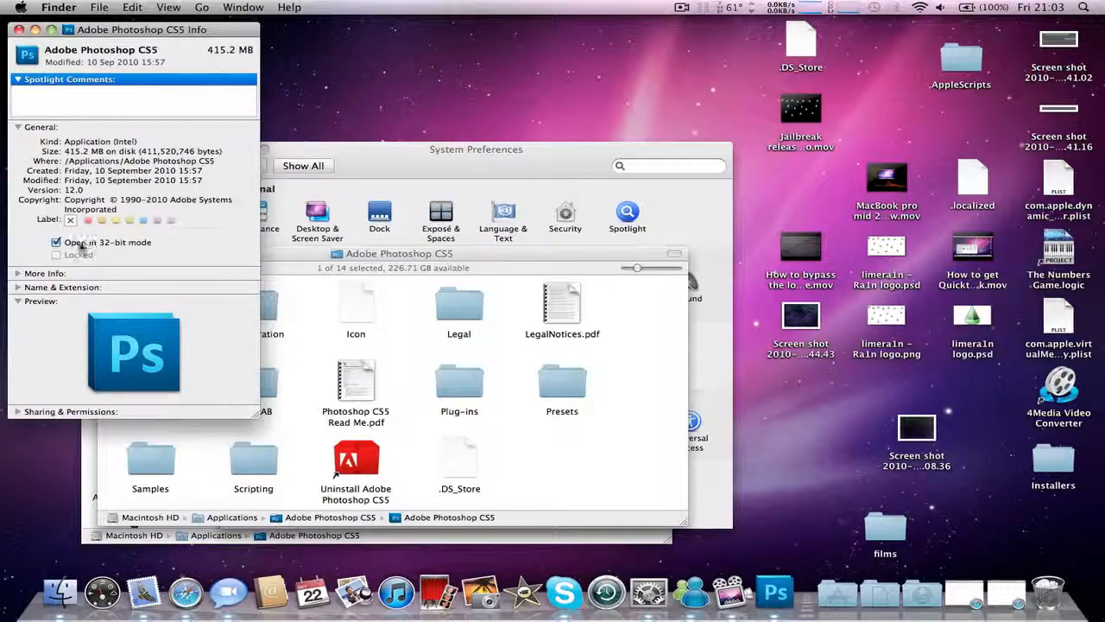
{"action": "left_click", "coordinate": [19, 29]}
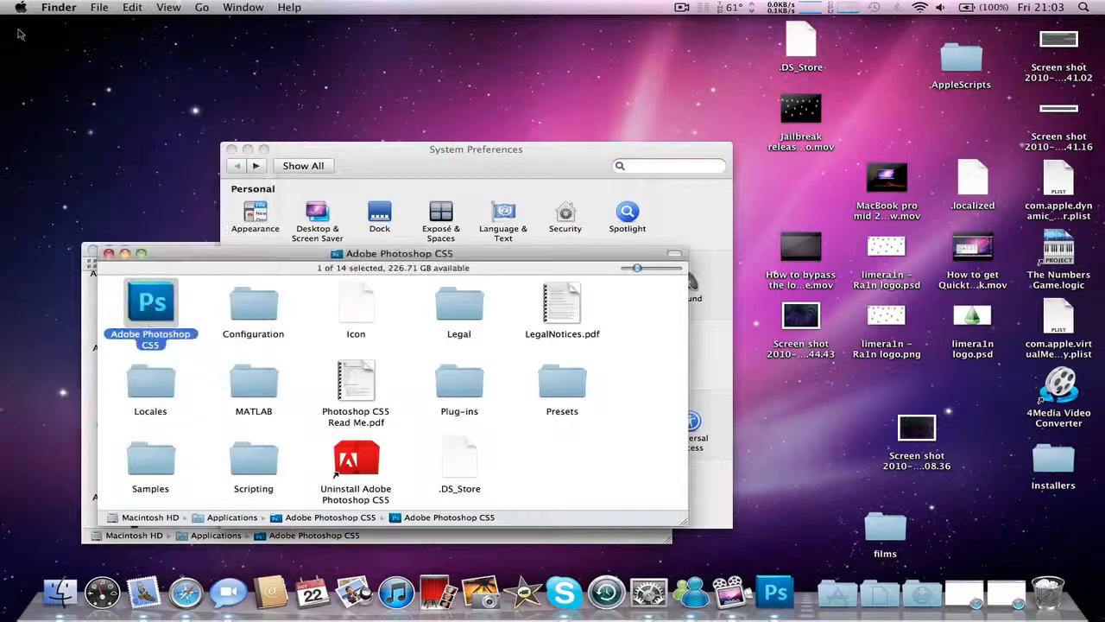
Switch to Photoshop and create a new 1440 × 900 pixel, 8-bit RGB document with transparent background contents.
{"action": "left_click", "coordinate": [774, 592]}
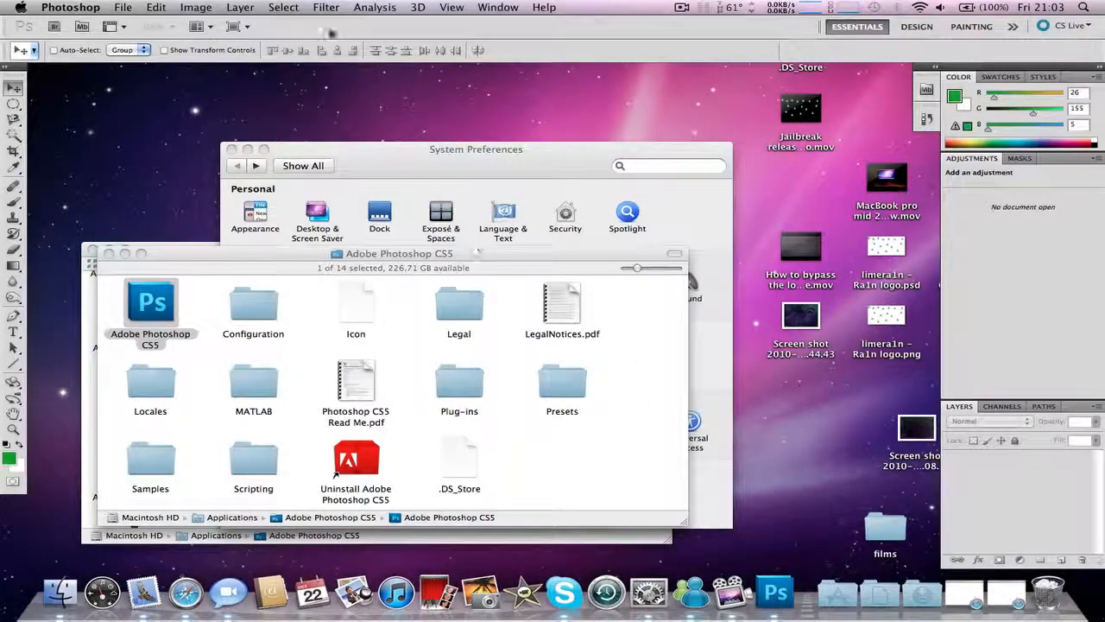
{"action": "left_click", "coordinate": [324, 7]}
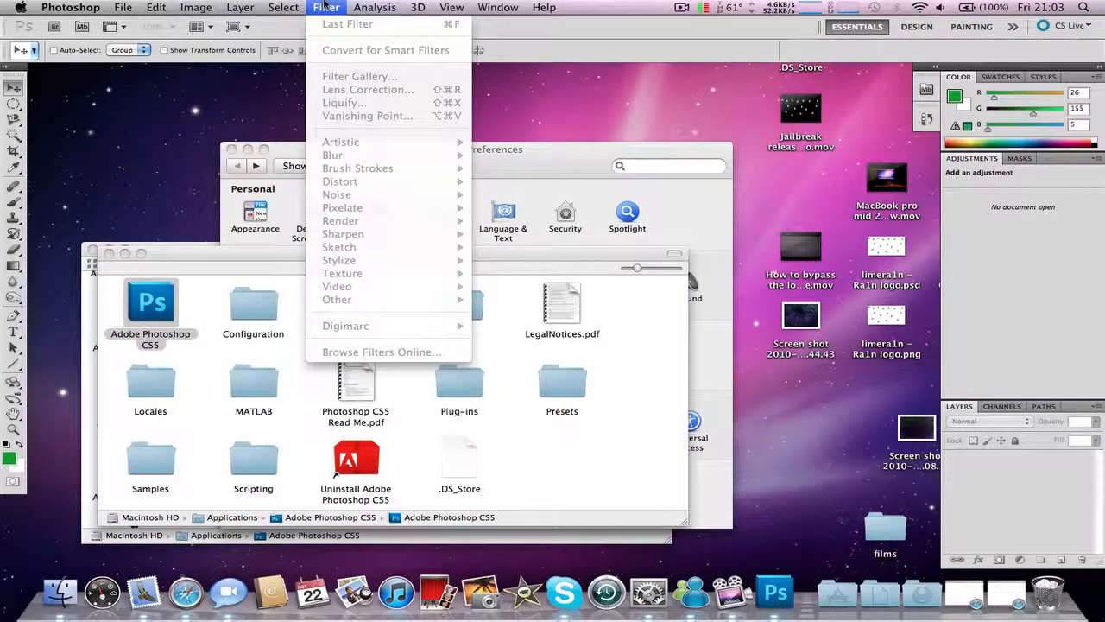
{"action": "left_click", "coordinate": [321, 7]}
{"action": "left_click", "coordinate": [124, 7]}
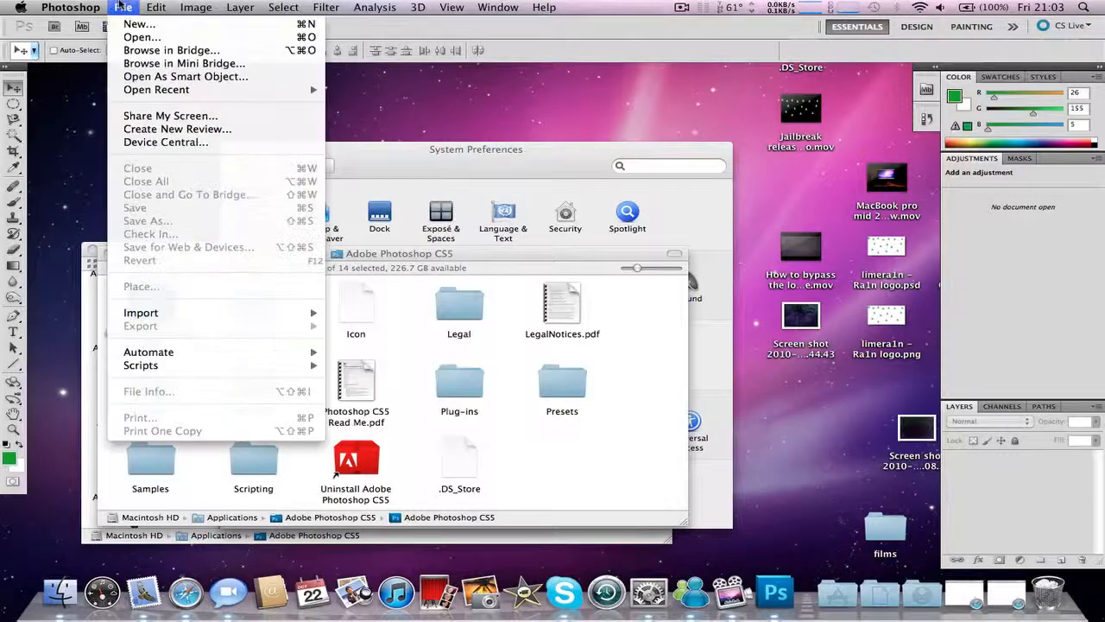
{"action": "left_click", "coordinate": [121, 24]}
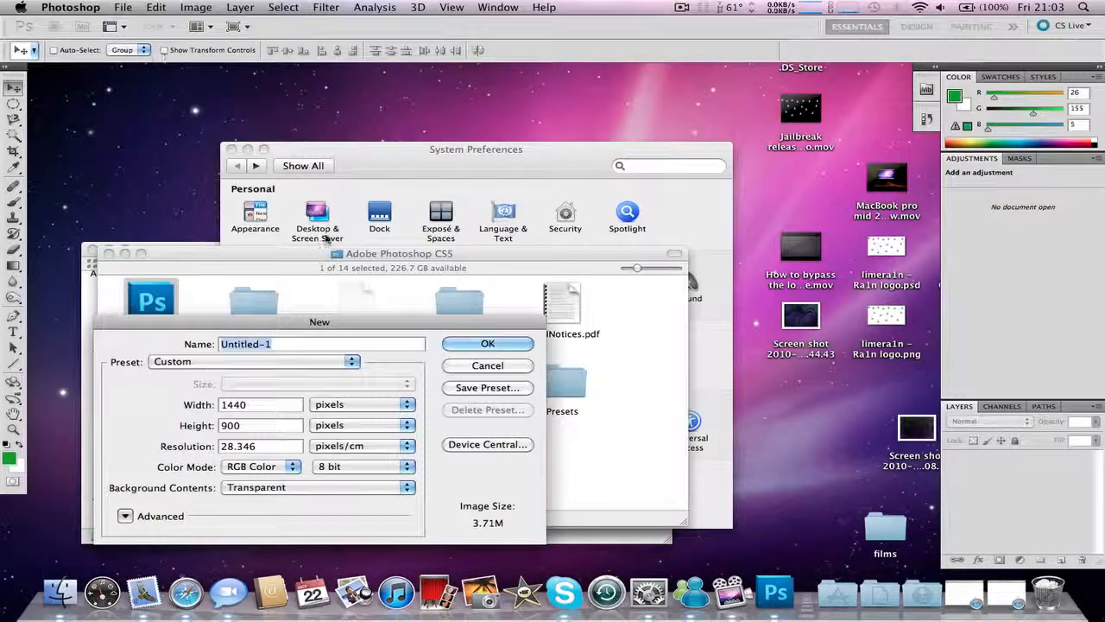
{"action": "left_click", "coordinate": [252, 404]}
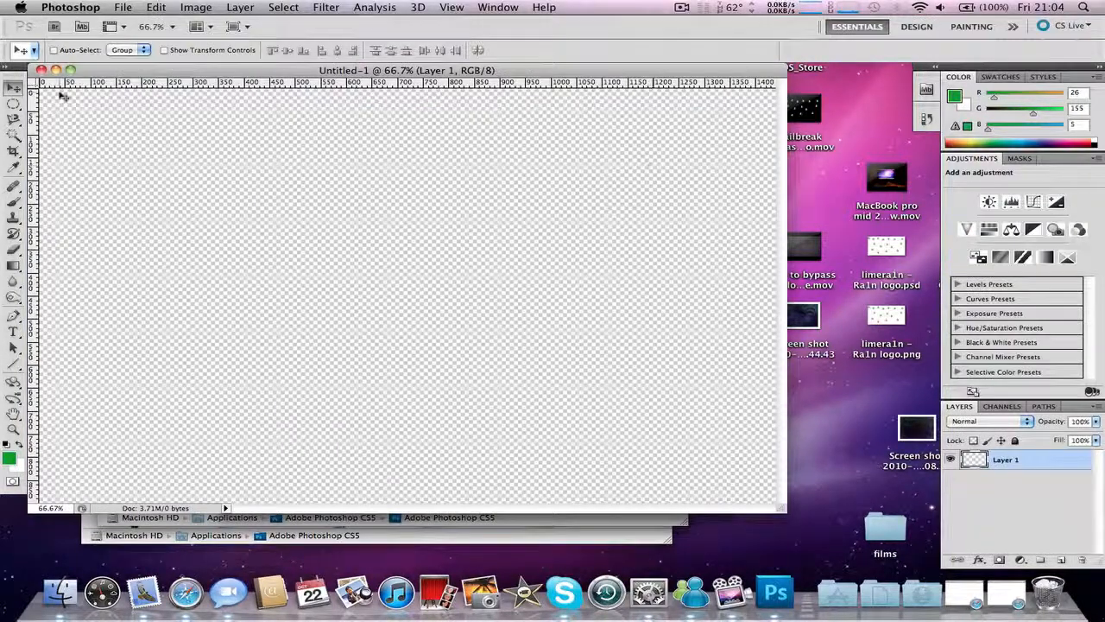
Pick the Gradient tool and load the multicolored solid gradient preset running from green through cyan and red to white.
{"action": "left_click", "coordinate": [14, 265]}
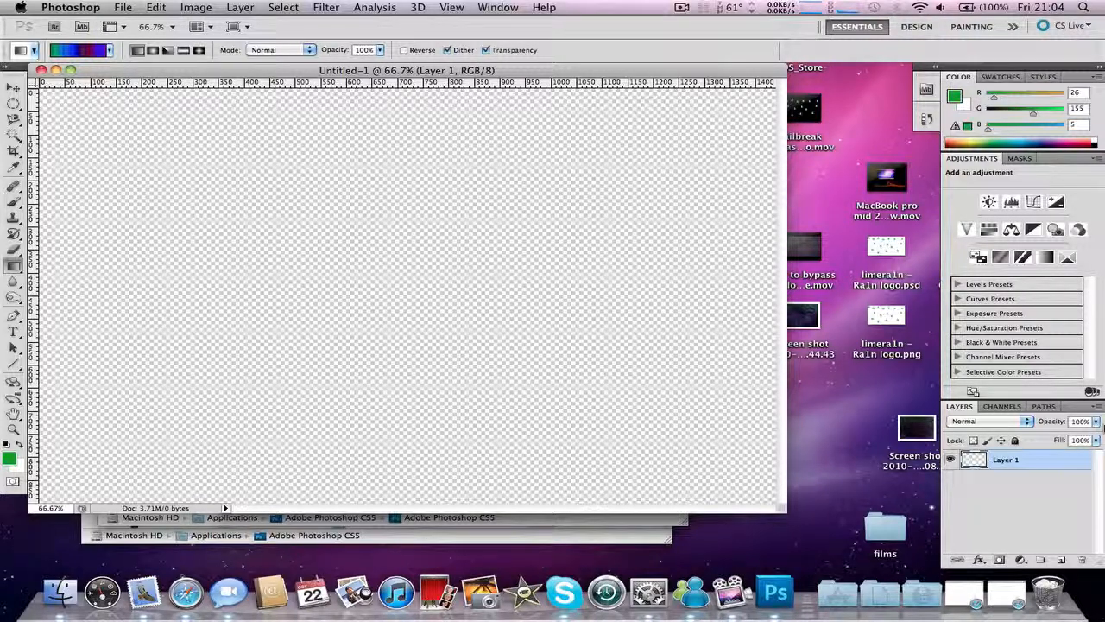
{"action": "left_click", "coordinate": [97, 54]}
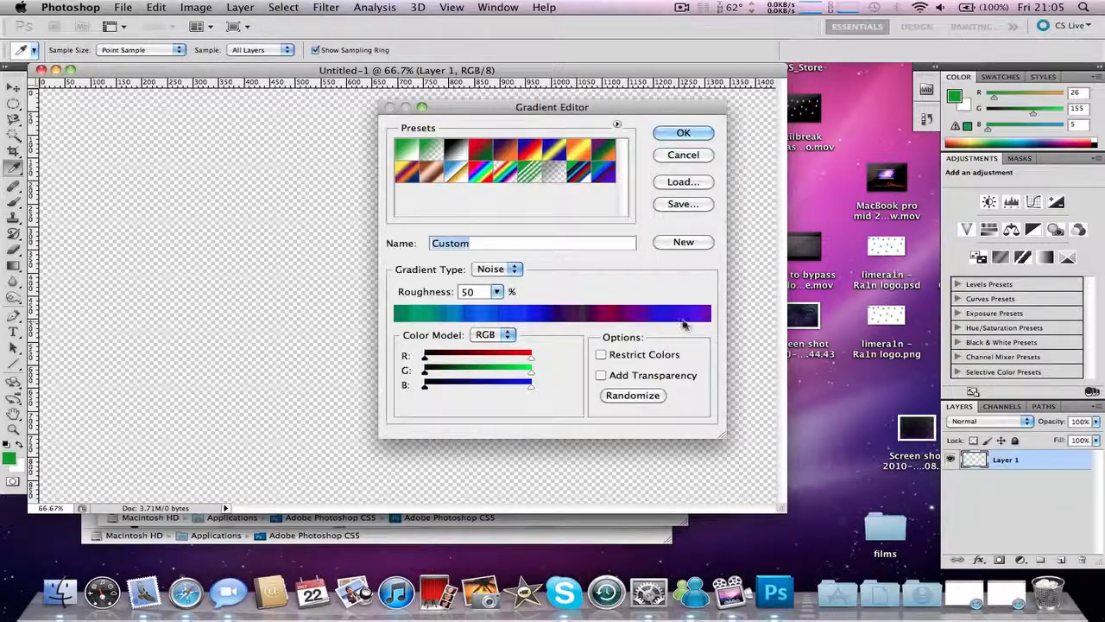
{"action": "left_click", "coordinate": [572, 173]}
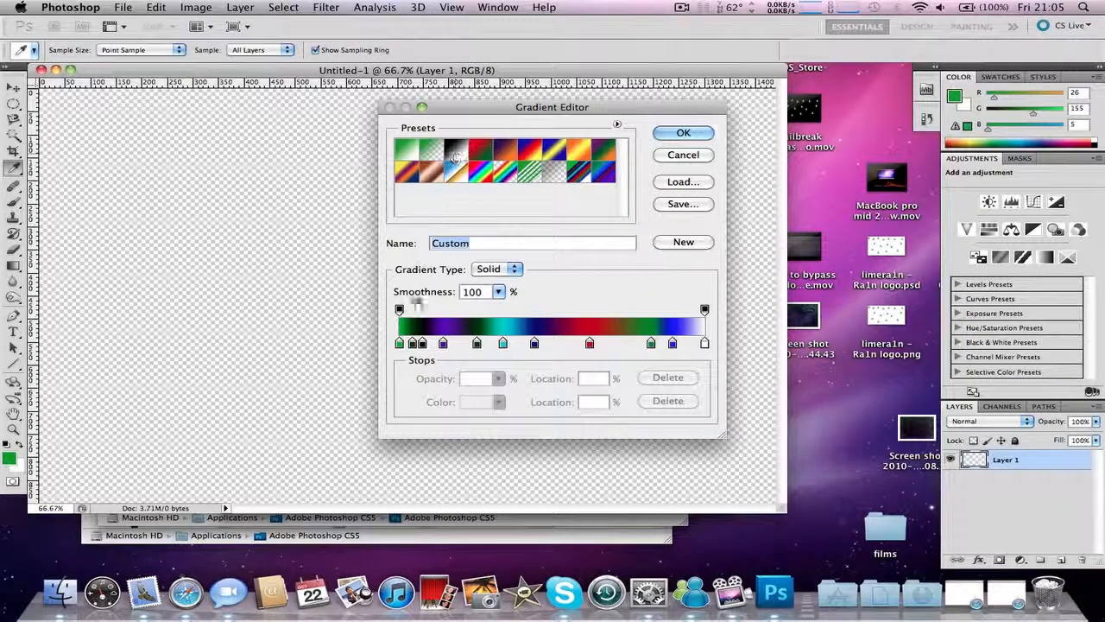
Check the stop colors of the gradient's blue stop at 89% and red stop at 62% without changing them.
{"action": "double_click", "coordinate": [672, 343]}
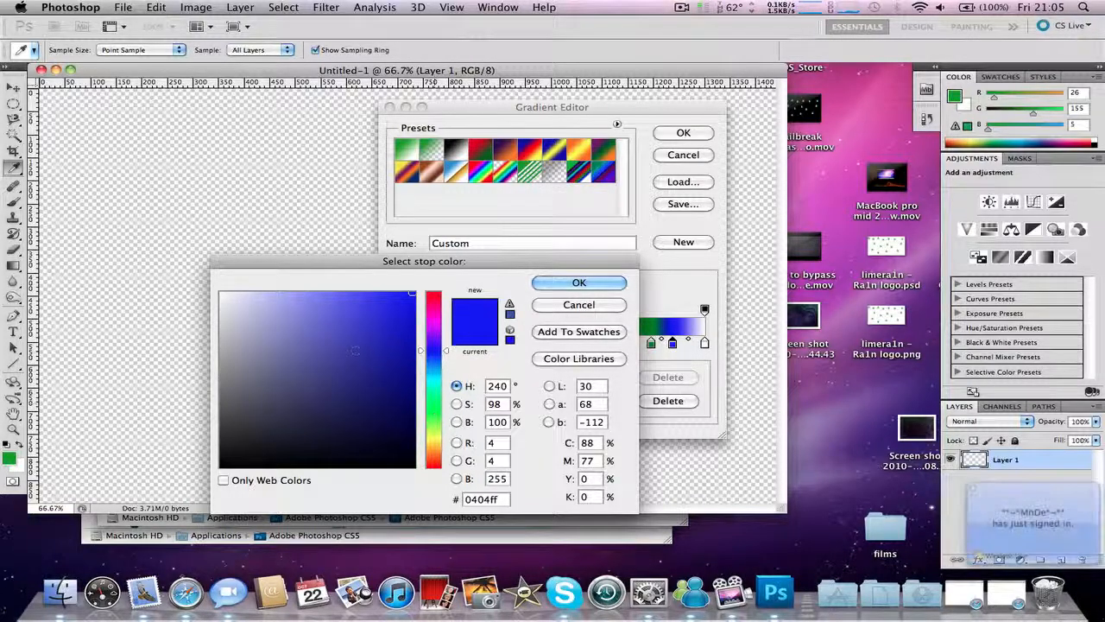
{"action": "left_click", "coordinate": [557, 305]}
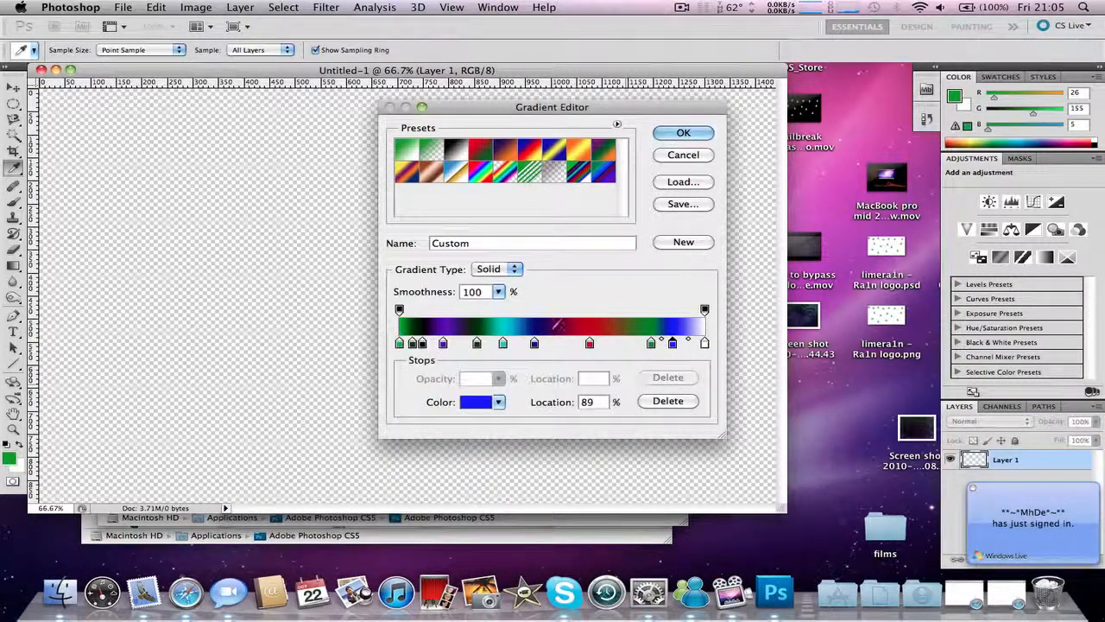
{"action": "left_click", "coordinate": [589, 344]}
{"action": "double_click", "coordinate": [589, 344]}
{"action": "left_click", "coordinate": [587, 282]}
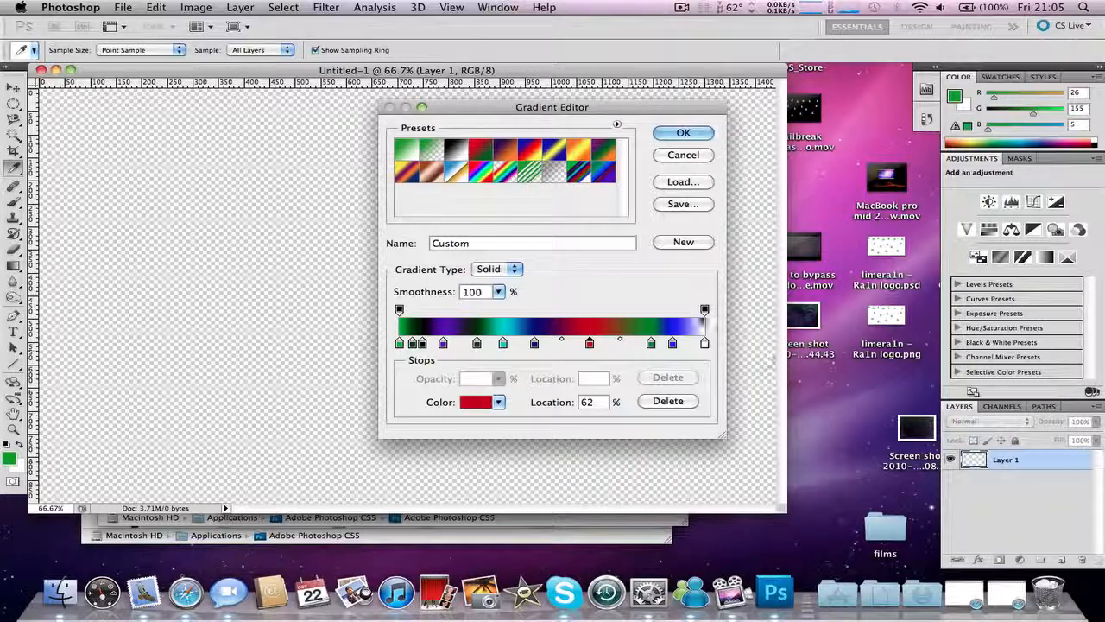
Accept the multicolored gradient and enlarge the document window so that it extends beyond the canvas edges.
{"action": "left_click", "coordinate": [683, 134]}
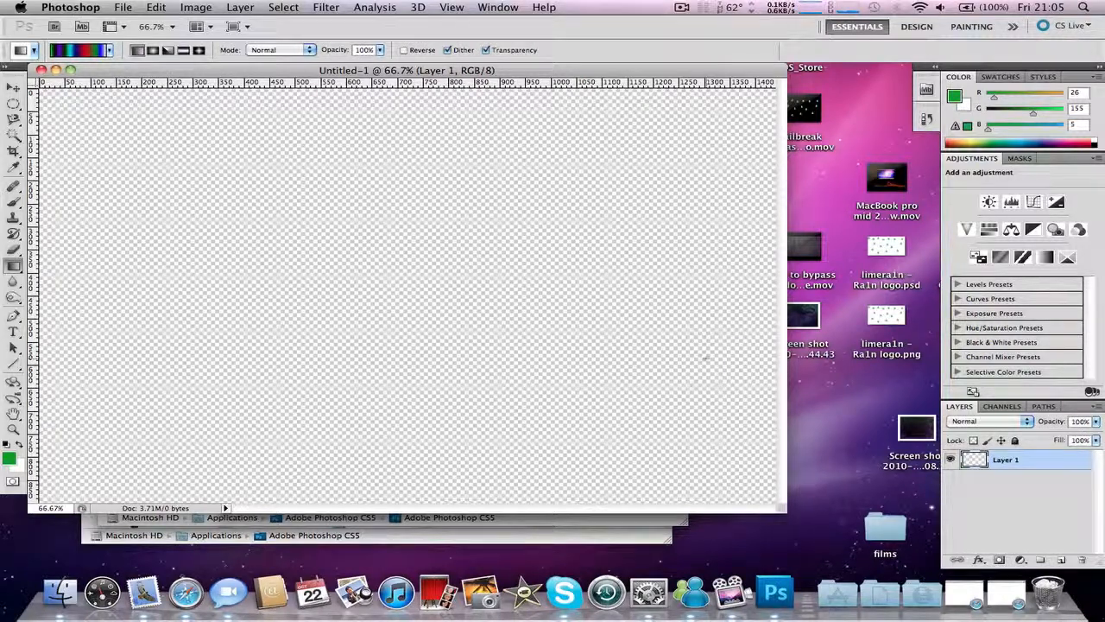
{"action": "left_click_drag", "start_coordinate": [789, 510], "coordinate": [833, 557]}
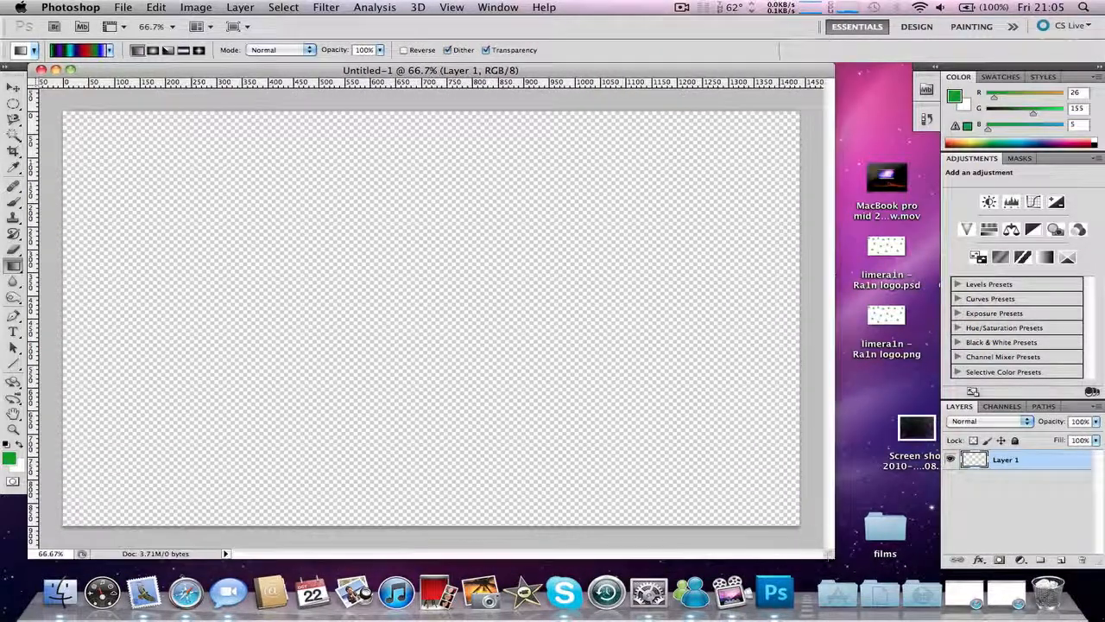
{"action": "left_click", "coordinate": [452, 7]}
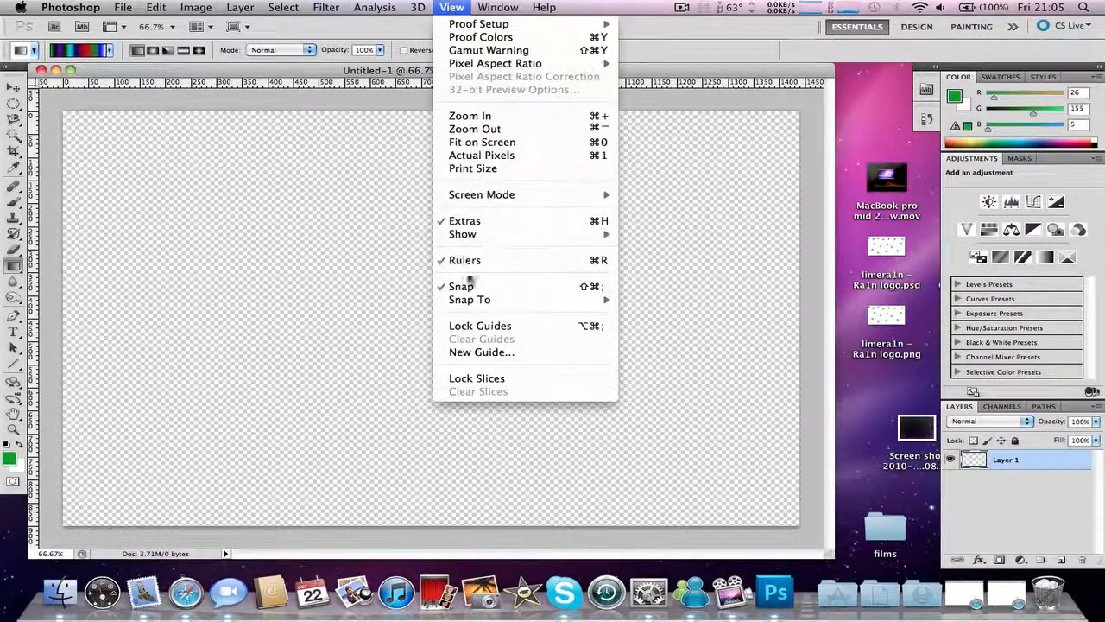
{"action": "left_click", "coordinate": [314, 68]}
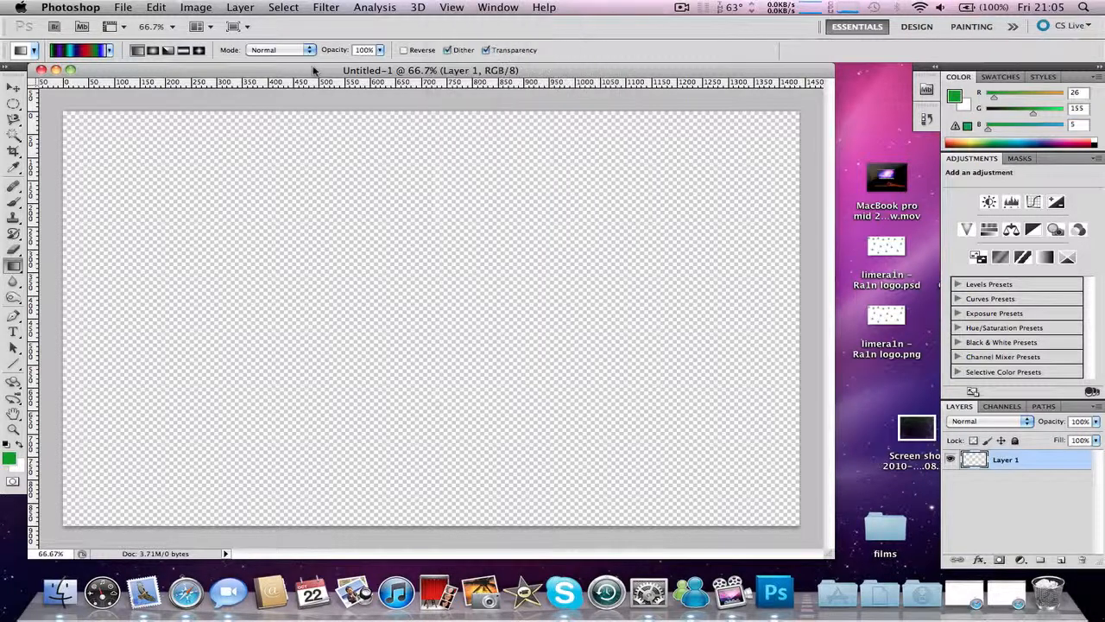
{"action": "right_click", "coordinate": [322, 90]}
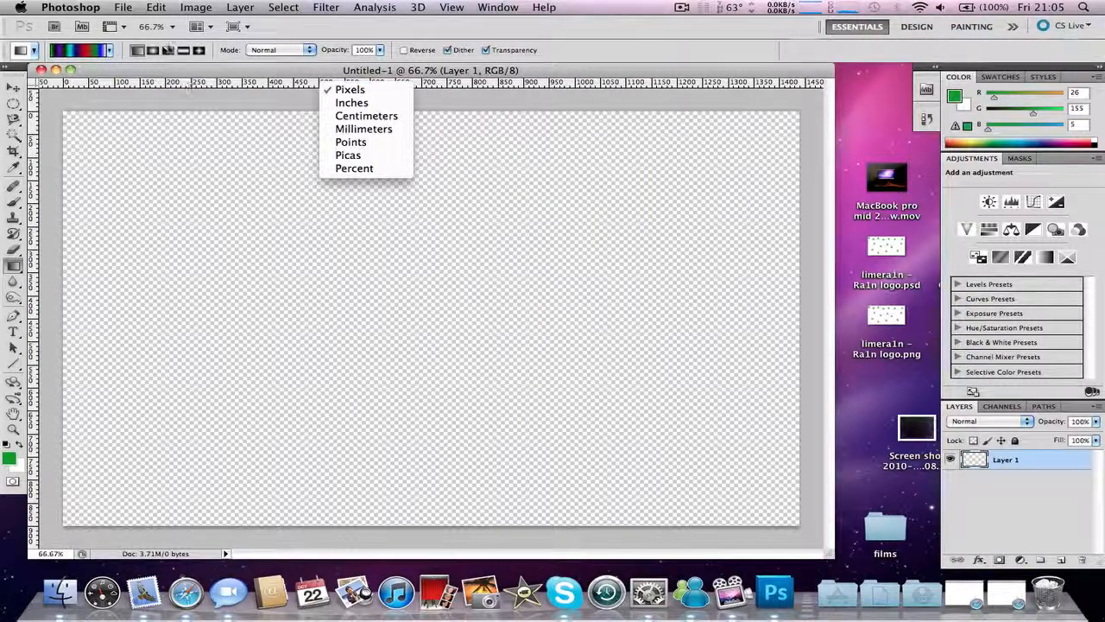
{"action": "left_click", "coordinate": [169, 67]}
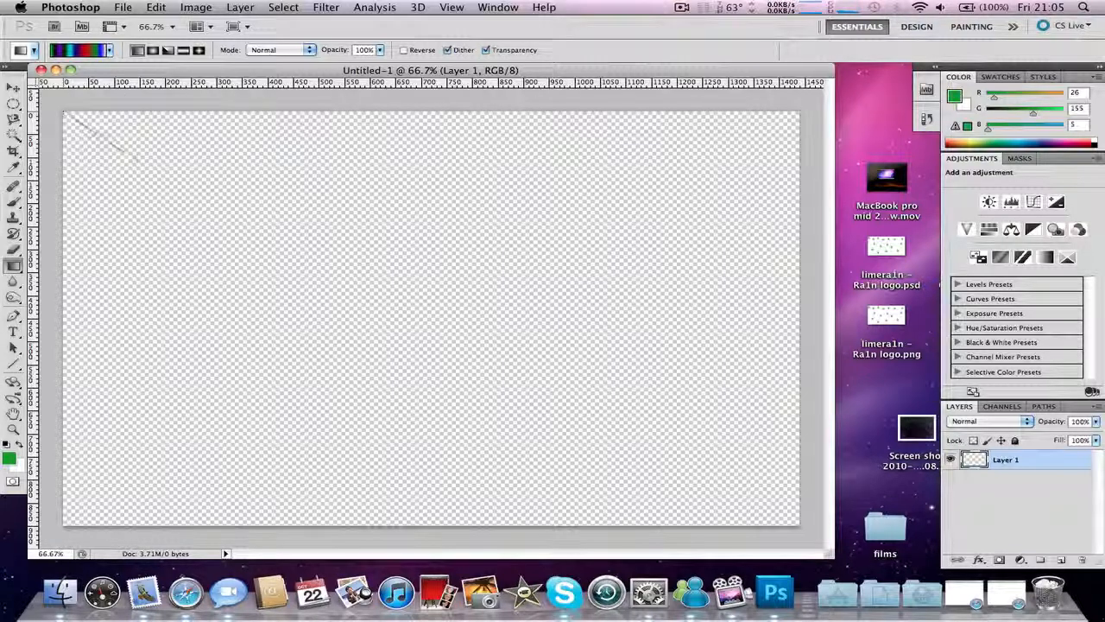
Draw the multicolored gradient on Layer 1 diagonally from the canvas's top-left corner to its bottom-right corner.
{"action": "left_click_drag", "start_coordinate": [127, 155], "coordinate": [799, 524]}
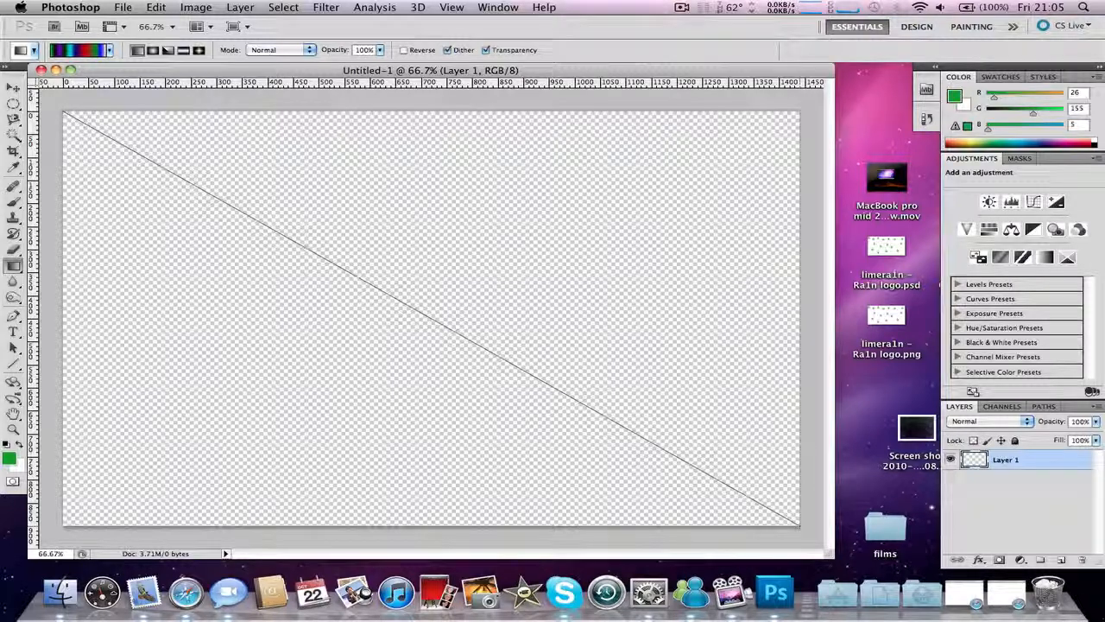
{"action": "left_click_drag", "start_coordinate": [800, 524], "coordinate": [800, 524]}
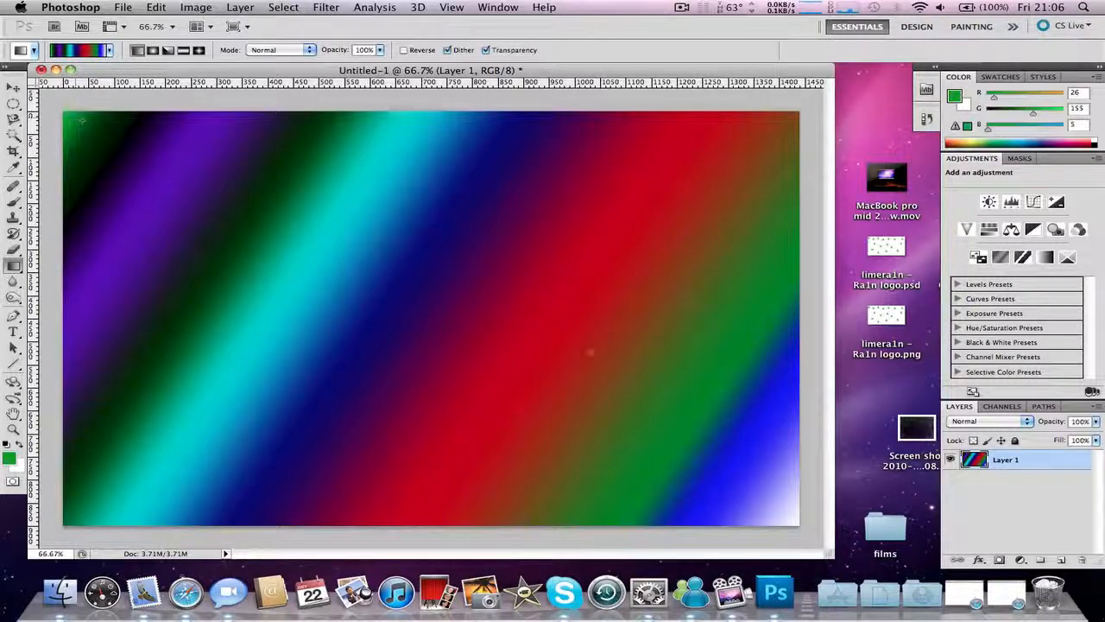
Create a new alpha channel and draw the blue-purple noise gradient preset with 50% roughness across it from the top-left to the bottom-right corner.
{"action": "left_click", "coordinate": [1010, 406]}
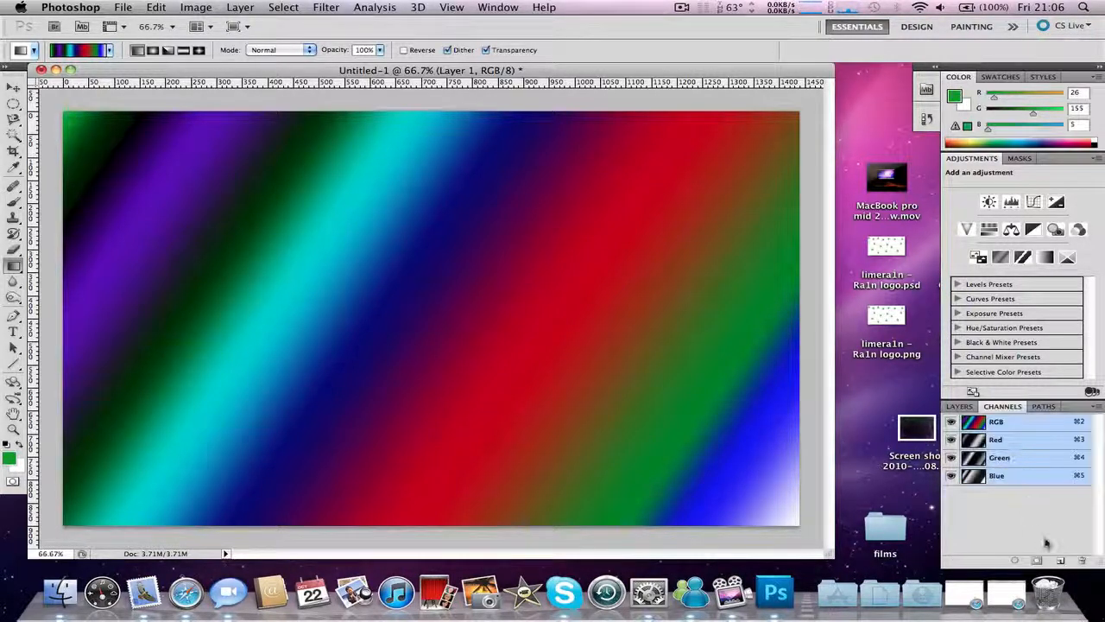
{"action": "left_click", "coordinate": [1060, 561]}
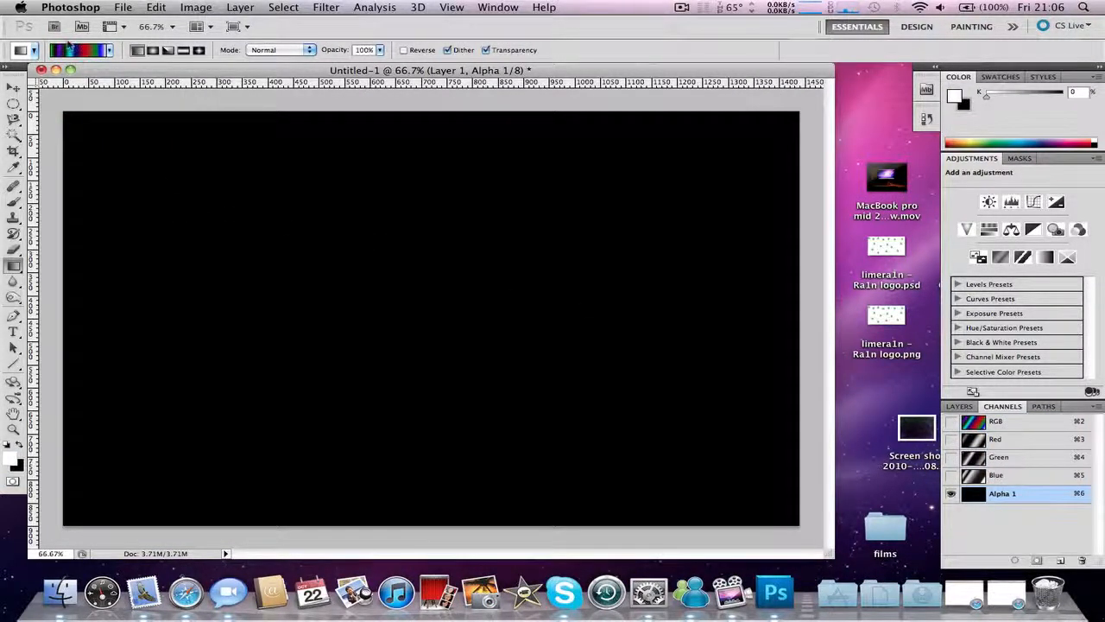
{"action": "left_click", "coordinate": [73, 50]}
{"action": "left_click", "coordinate": [607, 173]}
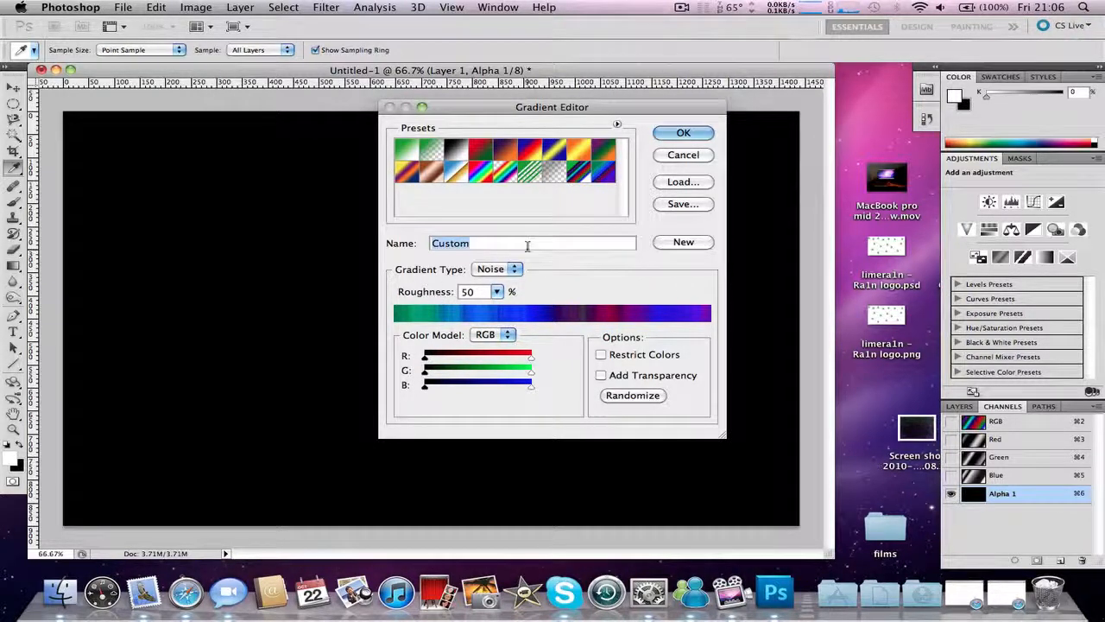
{"action": "left_click", "coordinate": [526, 246]}
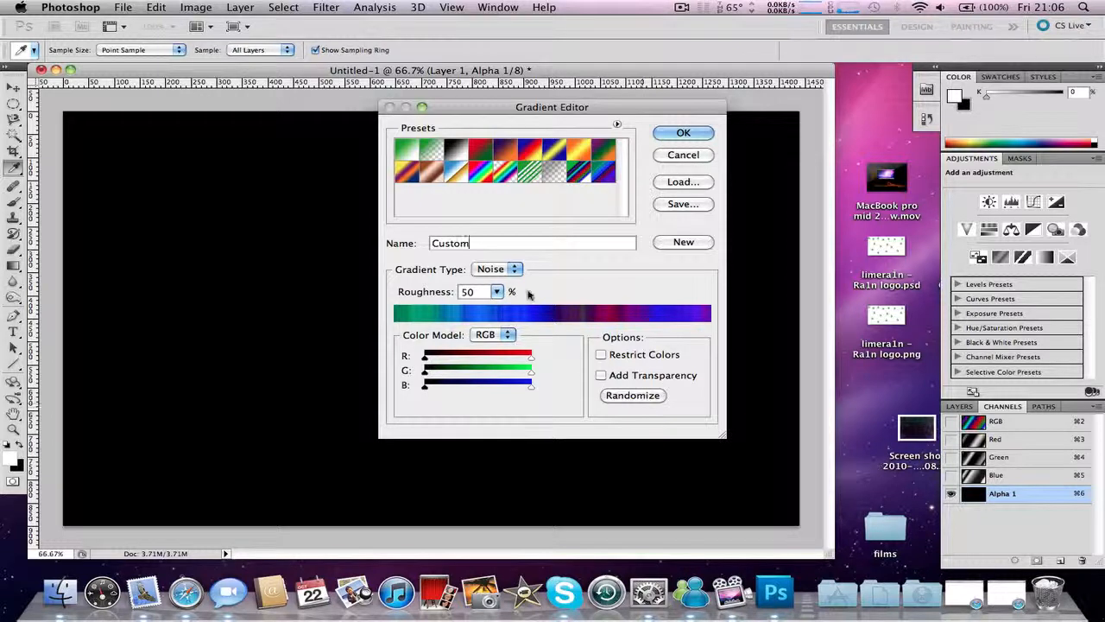
{"action": "left_click", "coordinate": [505, 270]}
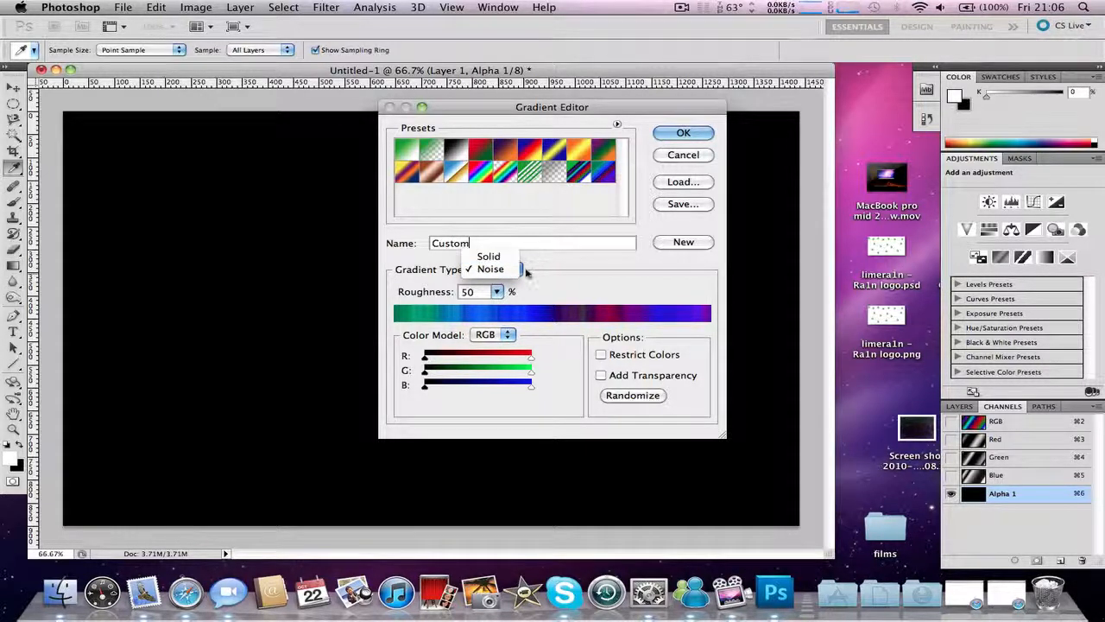
{"action": "left_click", "coordinate": [530, 278]}
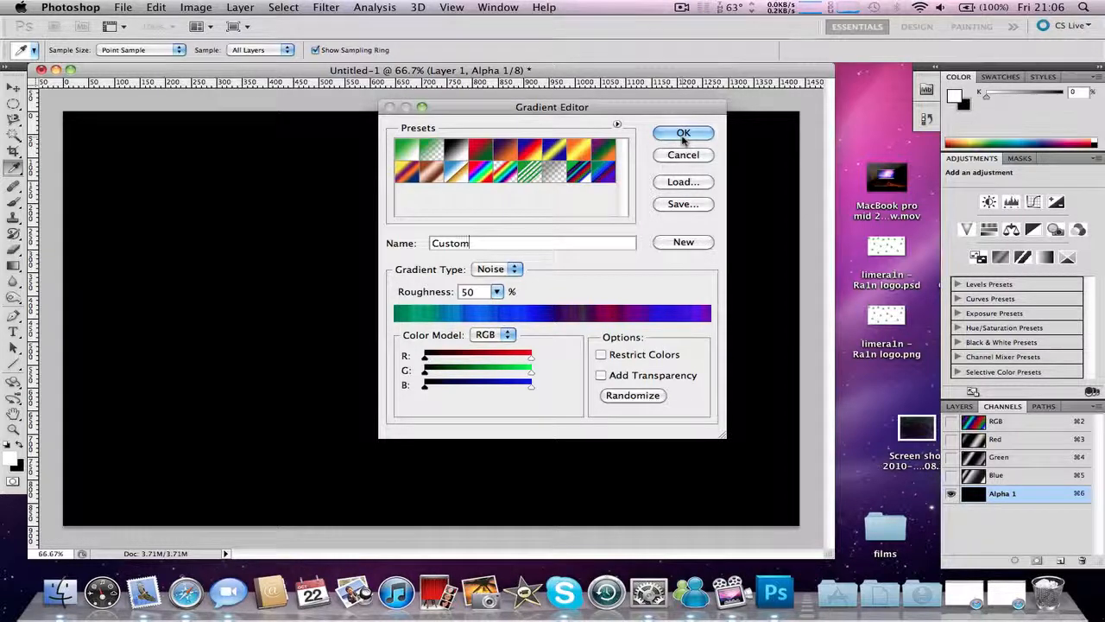
{"action": "left_click", "coordinate": [683, 135]}
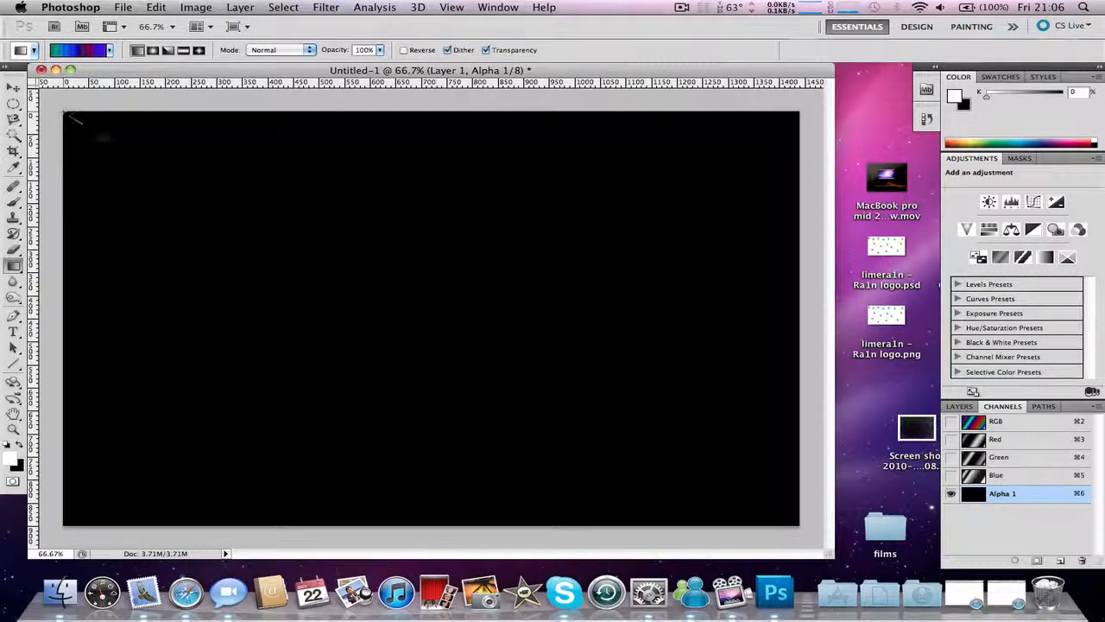
{"action": "mouse_move", "coordinate": [82, 124]}
{"action": "left_mouse_down"}
{"action": "mouse_move", "coordinate": [667, 423]}
{"action": "mouse_move", "coordinate": [799, 525]}
{"action": "left_mouse_up"}
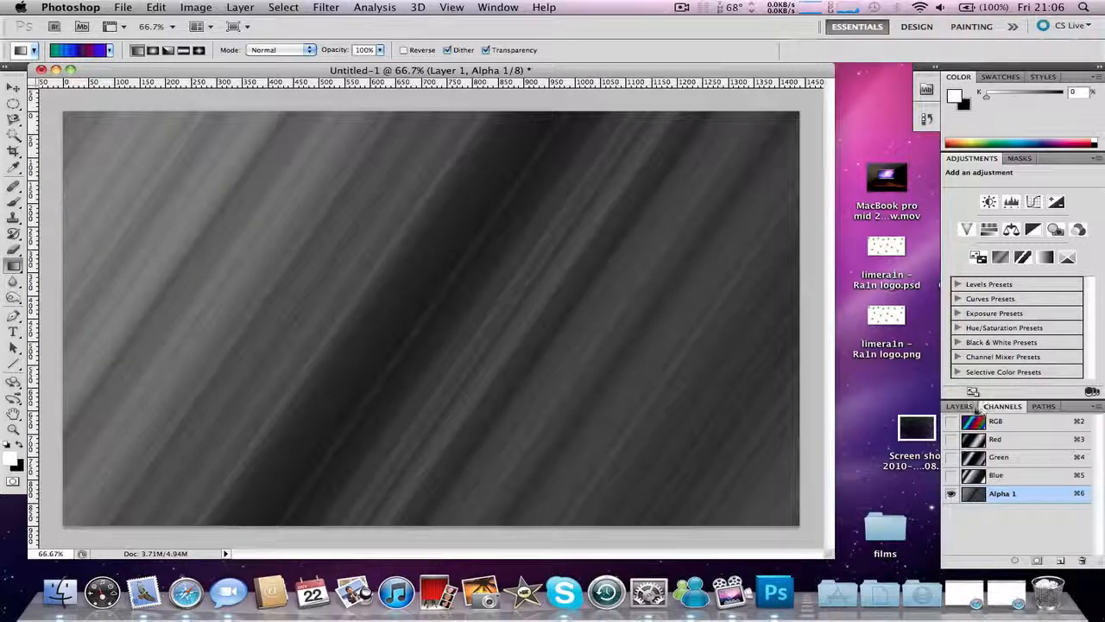
Start the Lighting Effects filter on Layer 1 and change the light type to Omni.
{"action": "left_click", "coordinate": [966, 408]}
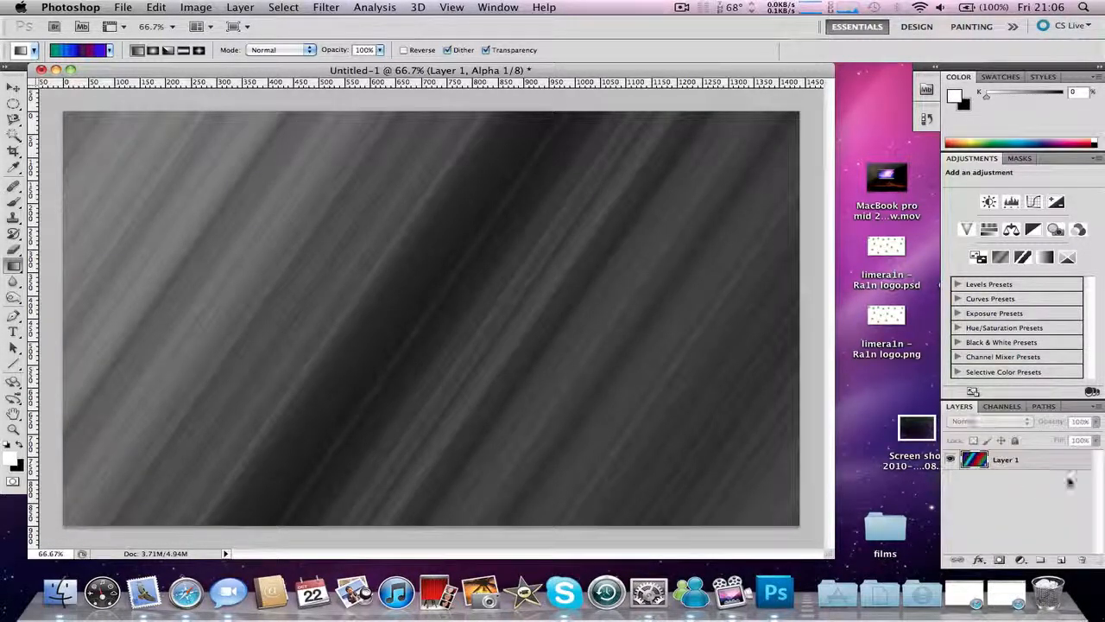
{"action": "left_click", "coordinate": [1049, 463]}
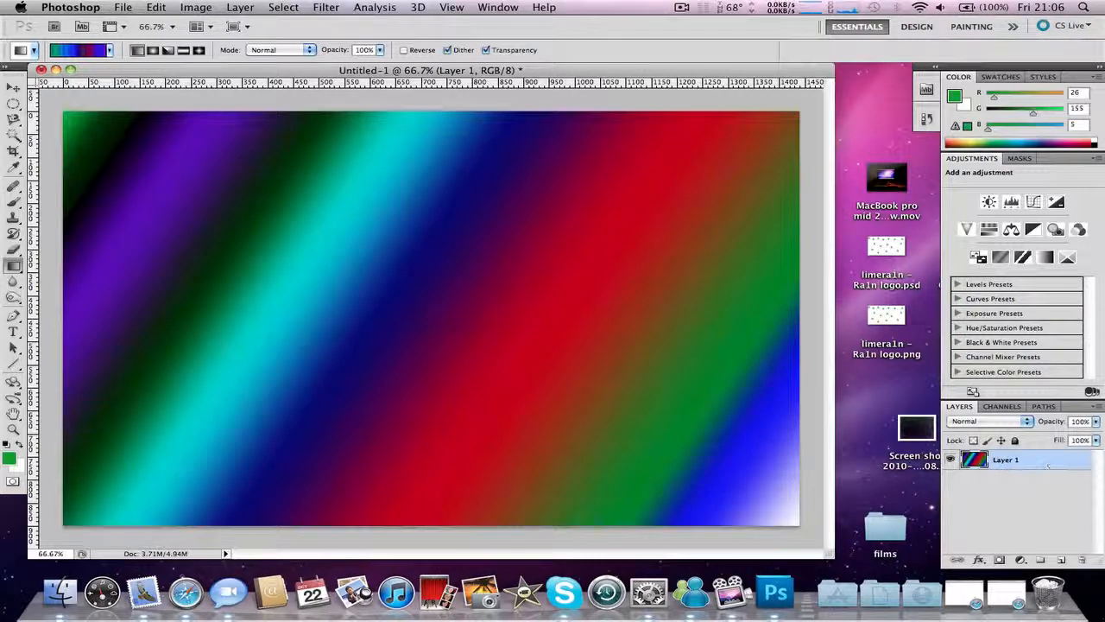
{"action": "left_click", "coordinate": [336, 7]}
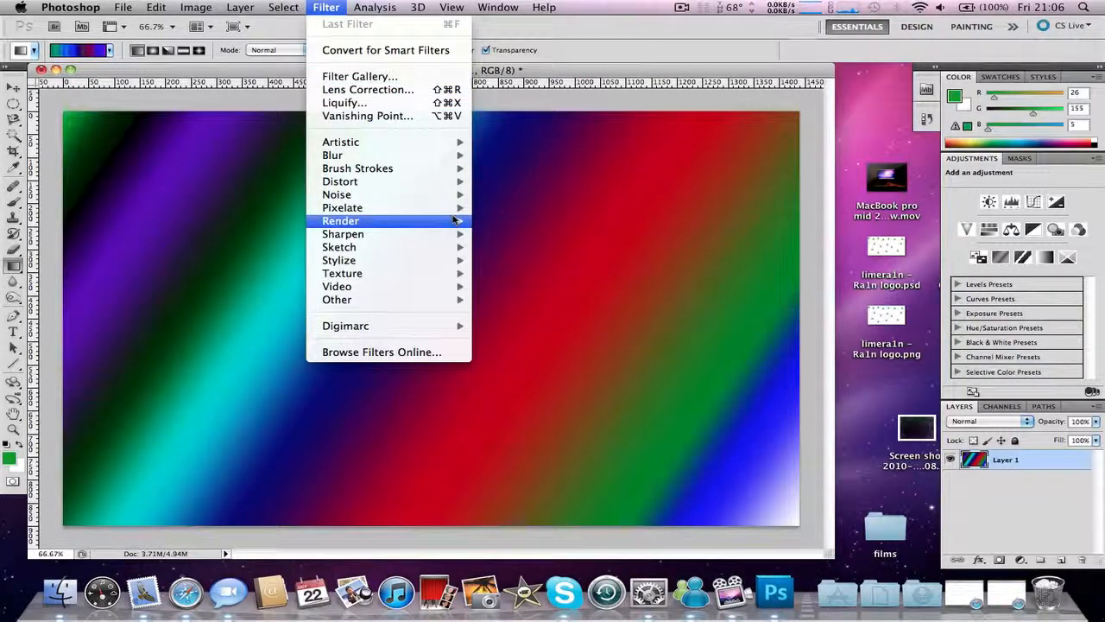
{"action": "mouse_move", "coordinate": [460, 221]}
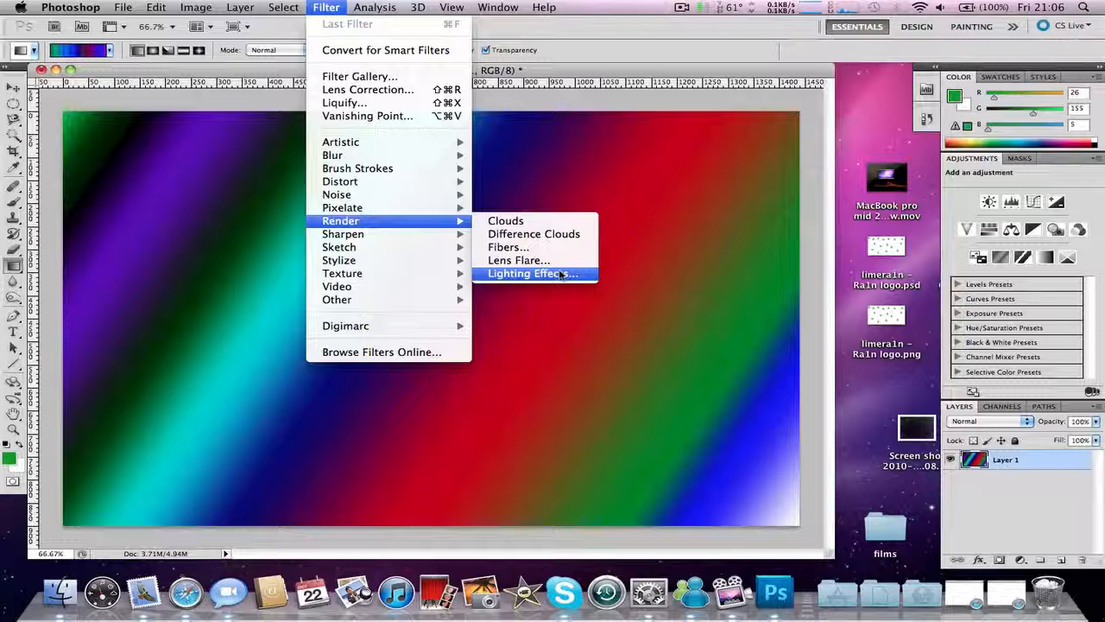
{"action": "left_click", "coordinate": [561, 273]}
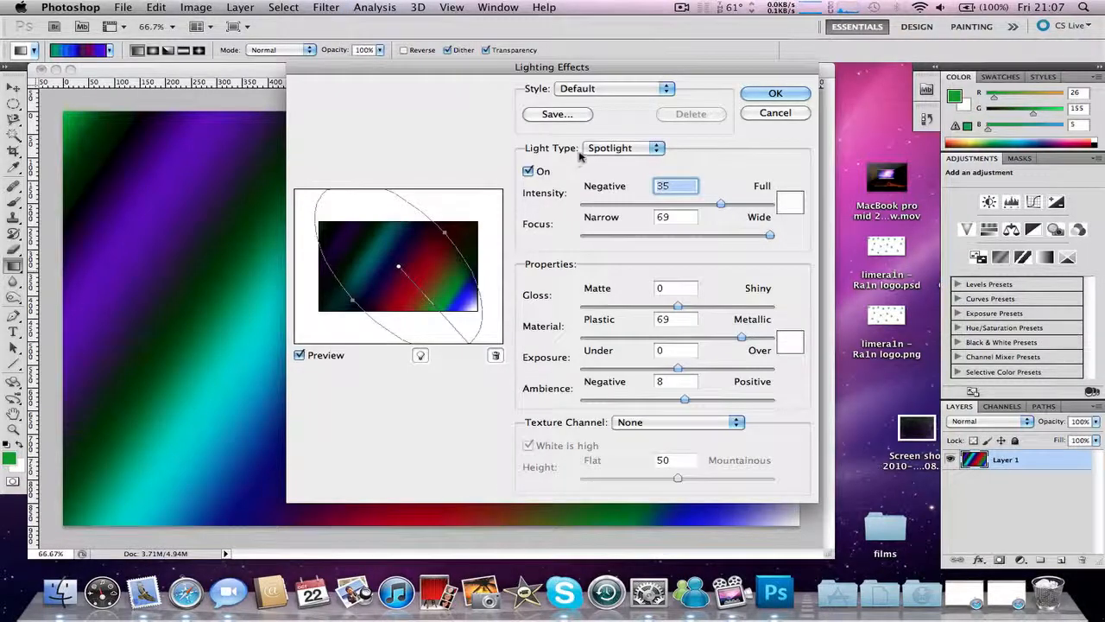
{"action": "left_click", "coordinate": [587, 149]}
{"action": "left_click", "coordinate": [587, 138]}
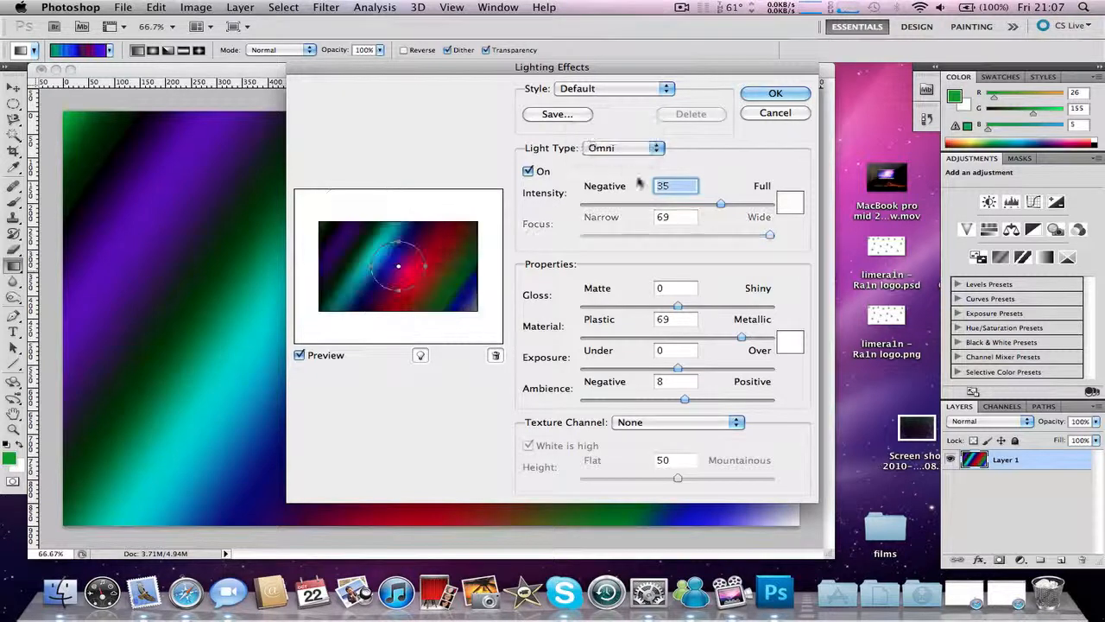
Use Alpha 1 as the lighting's texture channel with a height of 100 and apply the filter.
{"action": "left_click", "coordinate": [631, 422]}
{"action": "left_click", "coordinate": [627, 483]}
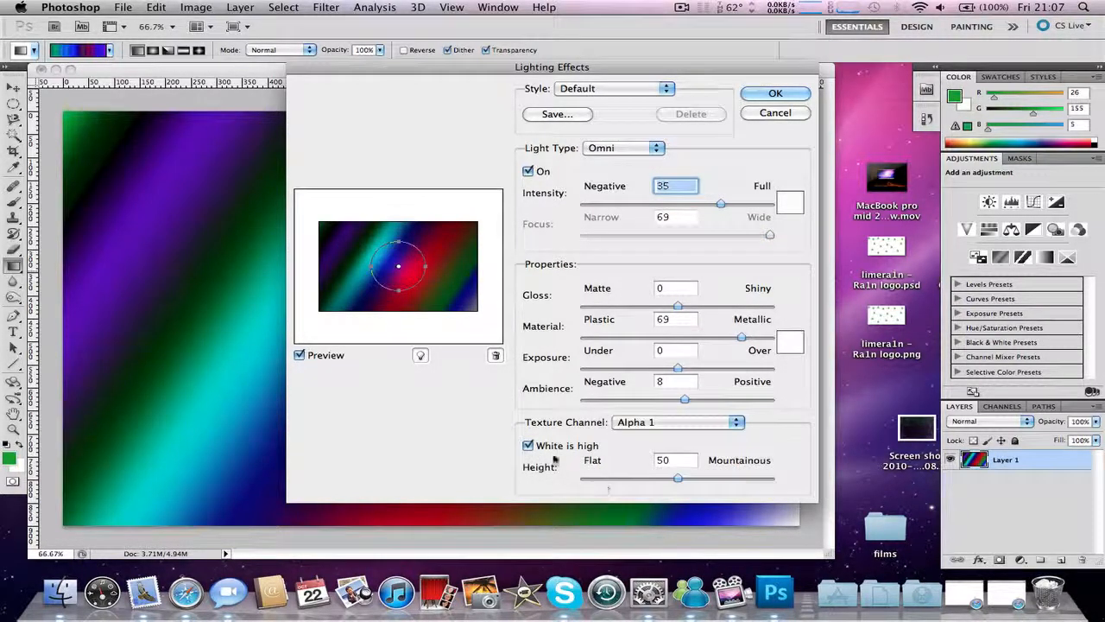
{"action": "left_click_drag", "start_coordinate": [678, 479], "coordinate": [771, 477]}
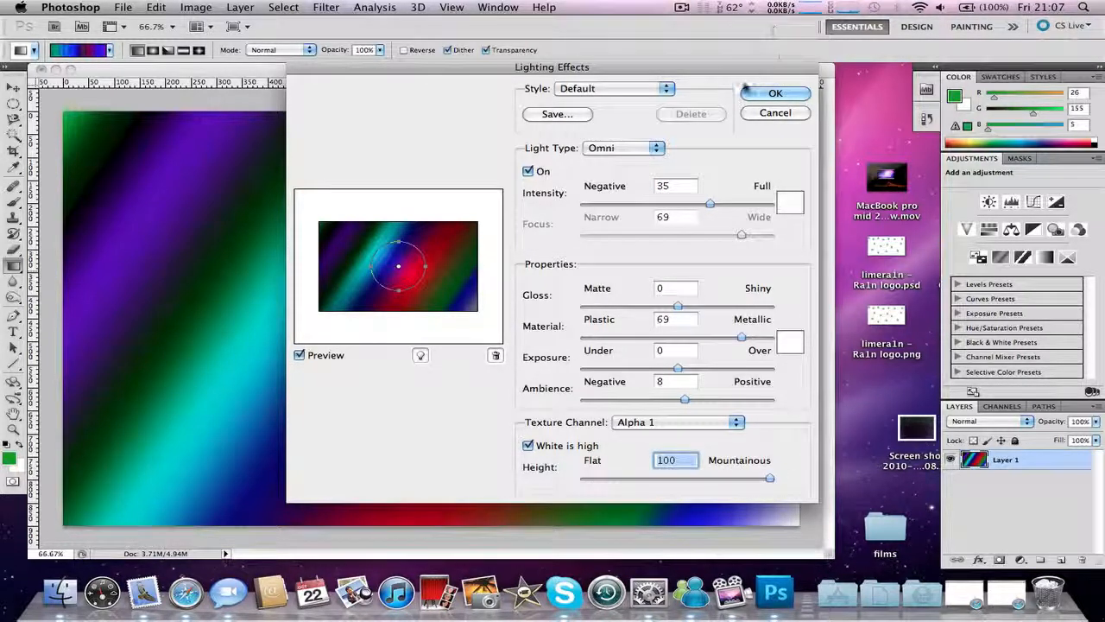
{"action": "left_click", "coordinate": [752, 93]}
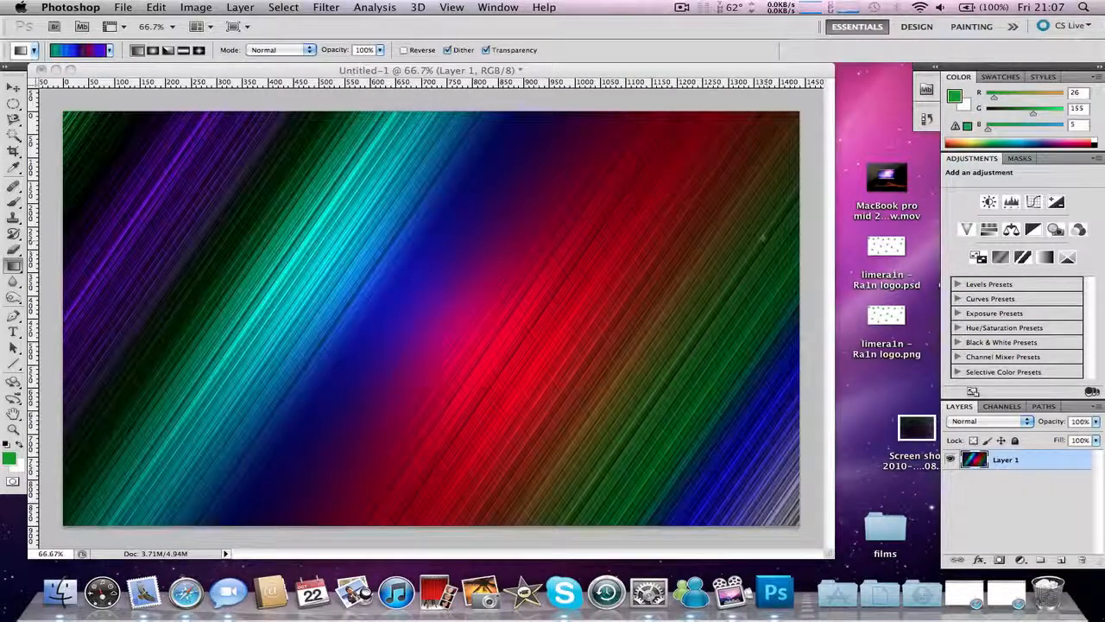
Add a new layer above Layer 1 and create a second alpha channel.
{"action": "left_click", "coordinate": [1061, 560]}
{"action": "left_click", "coordinate": [1001, 406]}
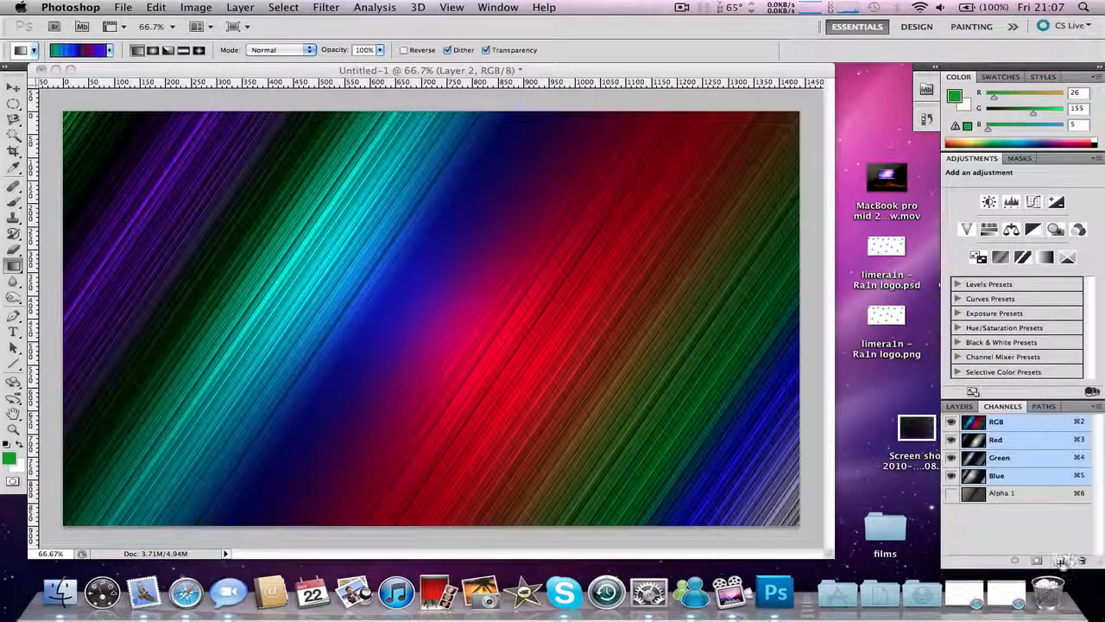
{"action": "left_click", "coordinate": [1061, 559]}
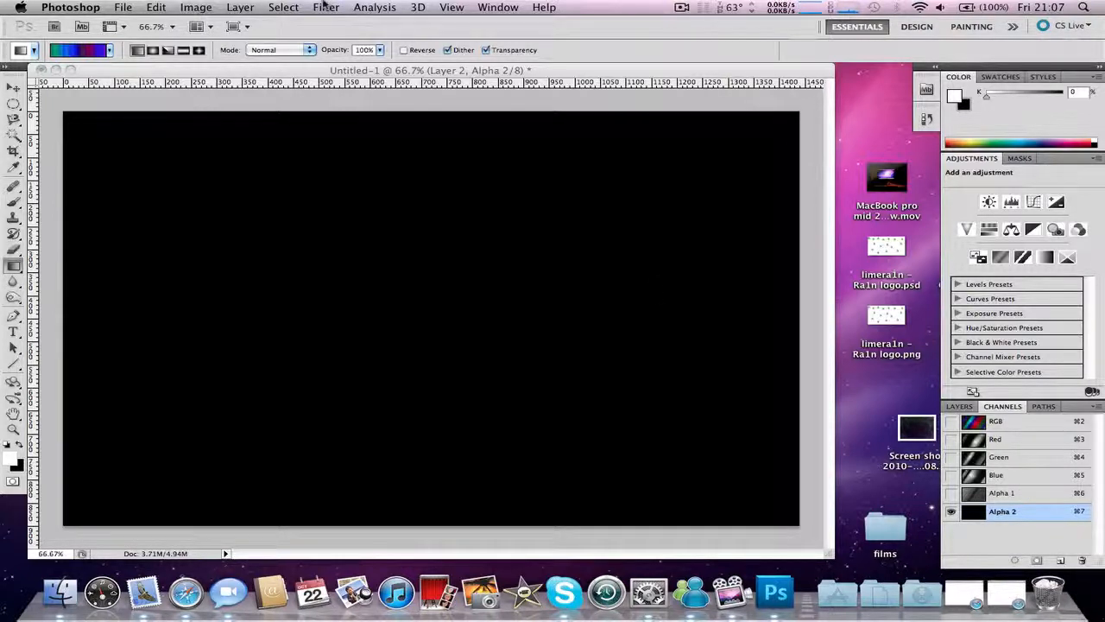
Render Clouds in the Alpha 2 channel and repeat the filter three times for a different pattern.
{"action": "left_click", "coordinate": [325, 6]}
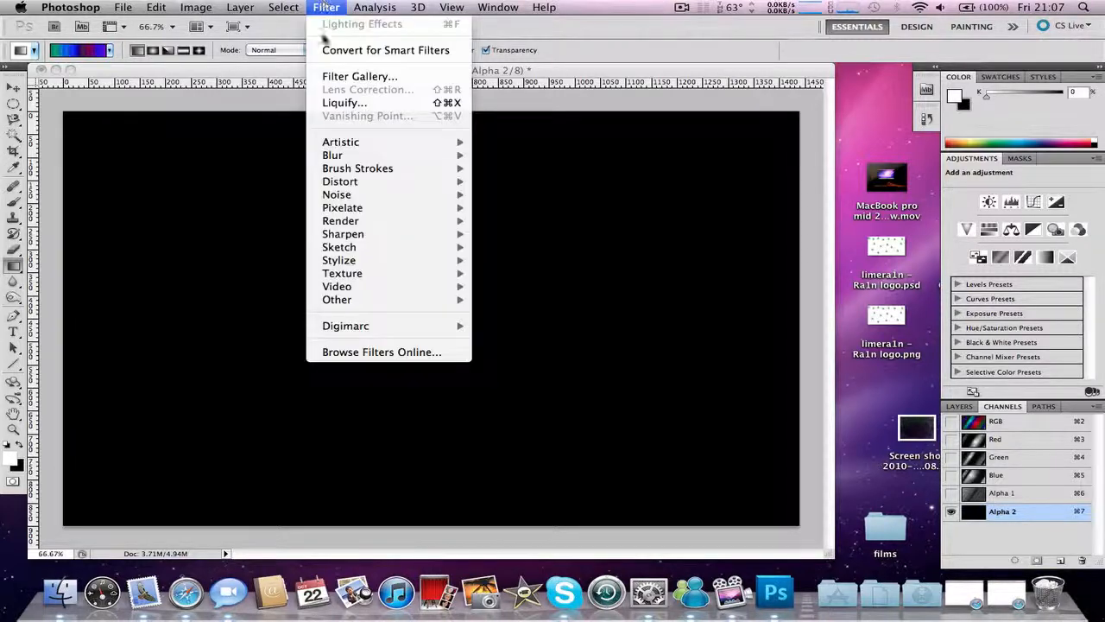
{"action": "mouse_move", "coordinate": [419, 226]}
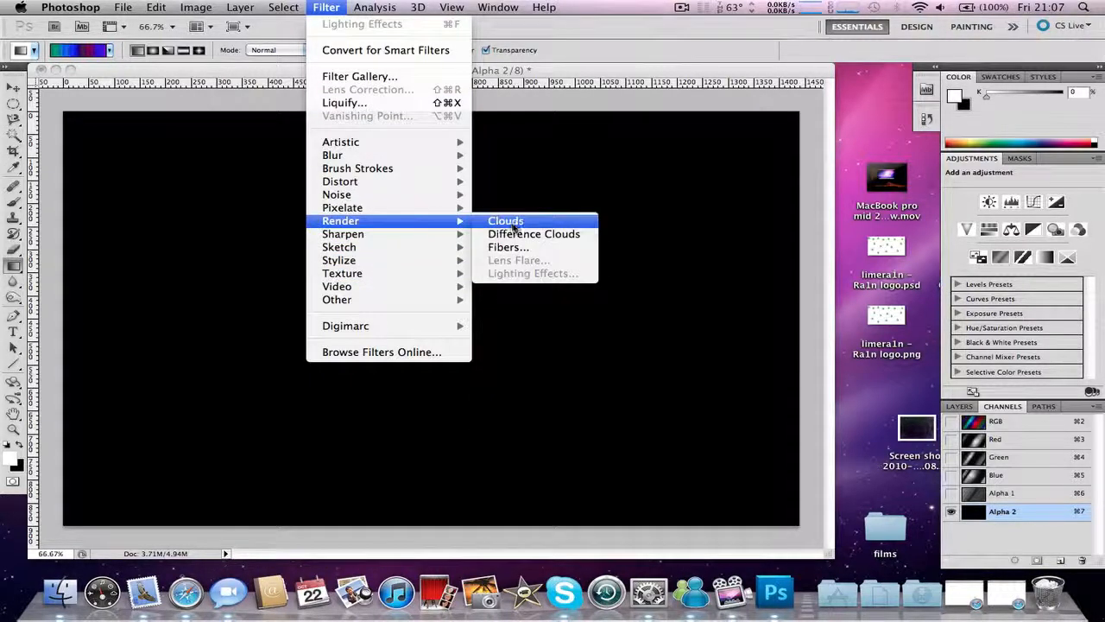
{"action": "left_click", "coordinate": [509, 221]}
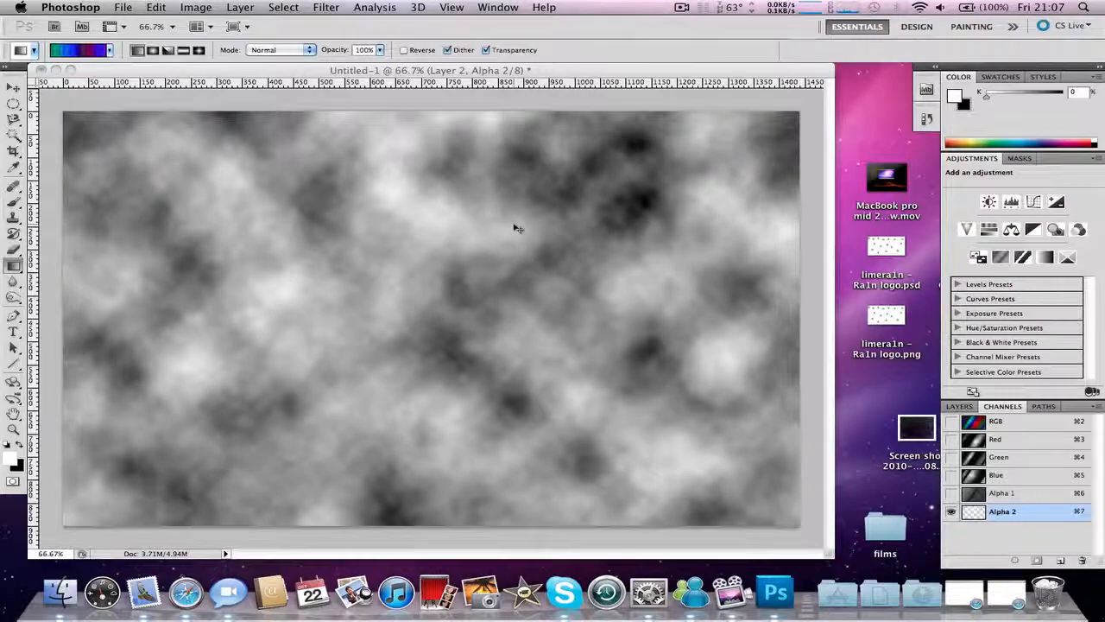
{"action": "key", "text": "super+f"}
{"action": "key", "text": "super+f"}
{"action": "key", "text": "super+f"}
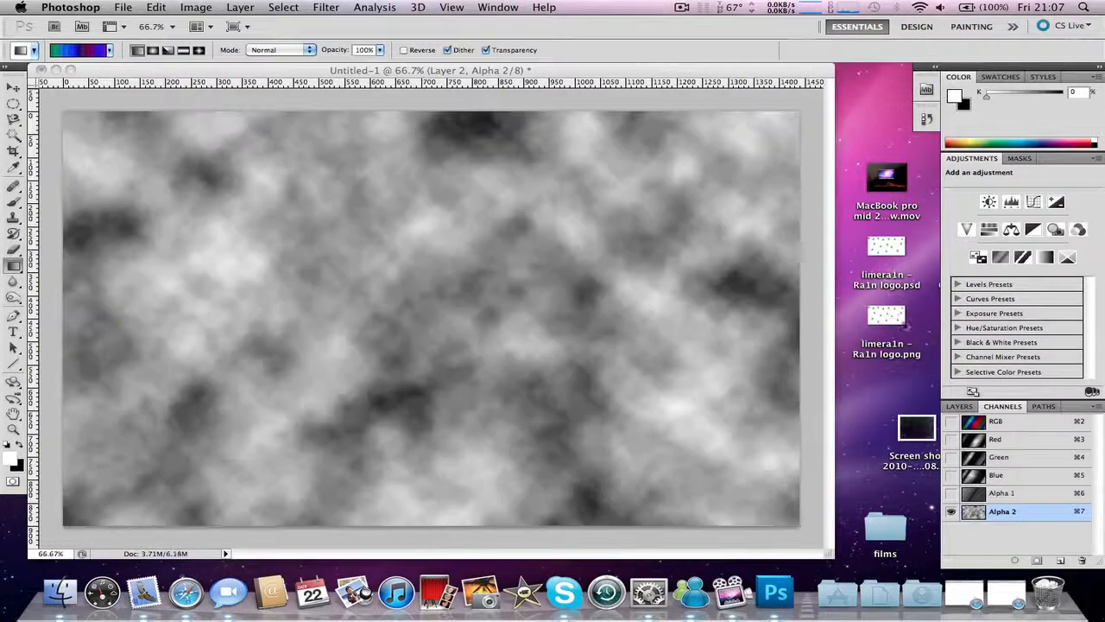
Hide Layer 1 and draw the 50% roughness noise gradient on Layer 2 vertically from the canvas's top edge to its bottom edge.
{"action": "left_click", "coordinate": [960, 406]}
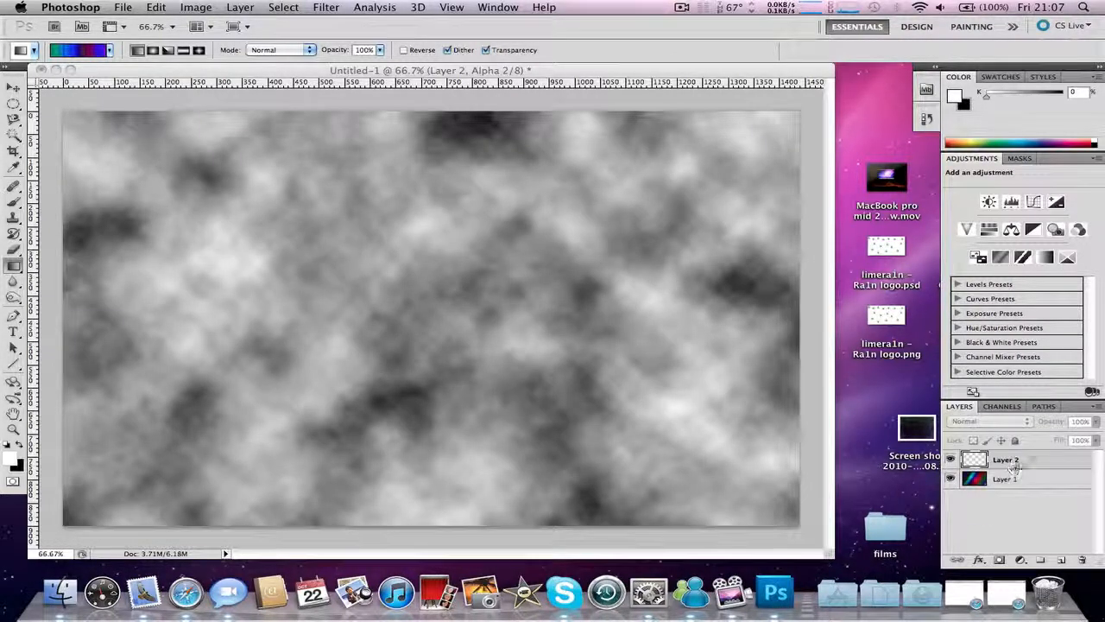
{"action": "left_click", "coordinate": [1011, 463]}
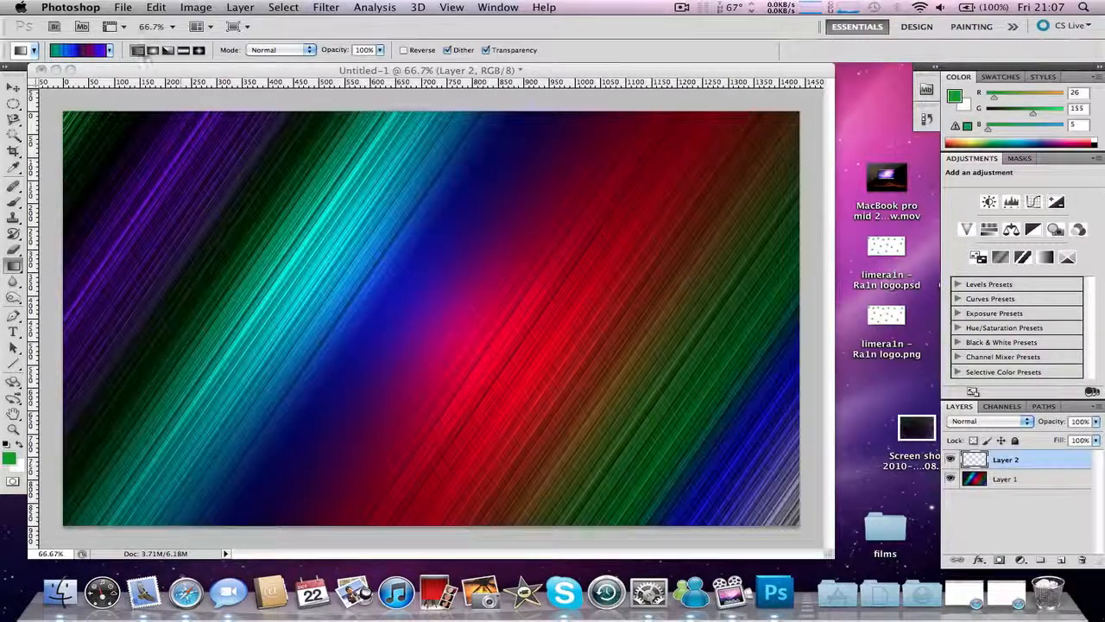
{"action": "left_click", "coordinate": [81, 49]}
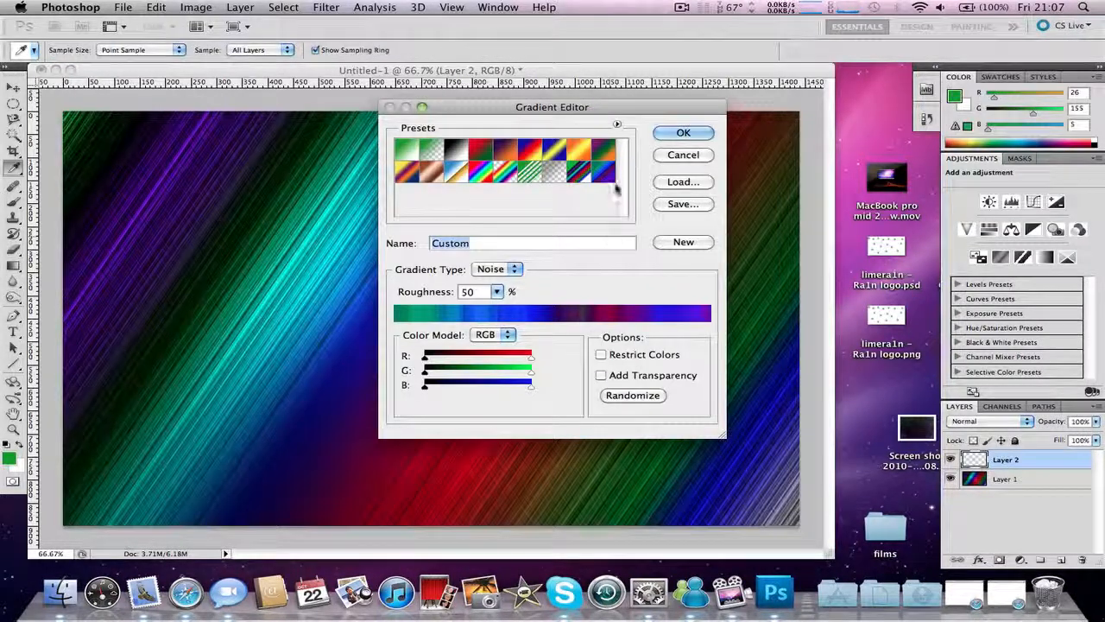
{"action": "left_click", "coordinate": [694, 132]}
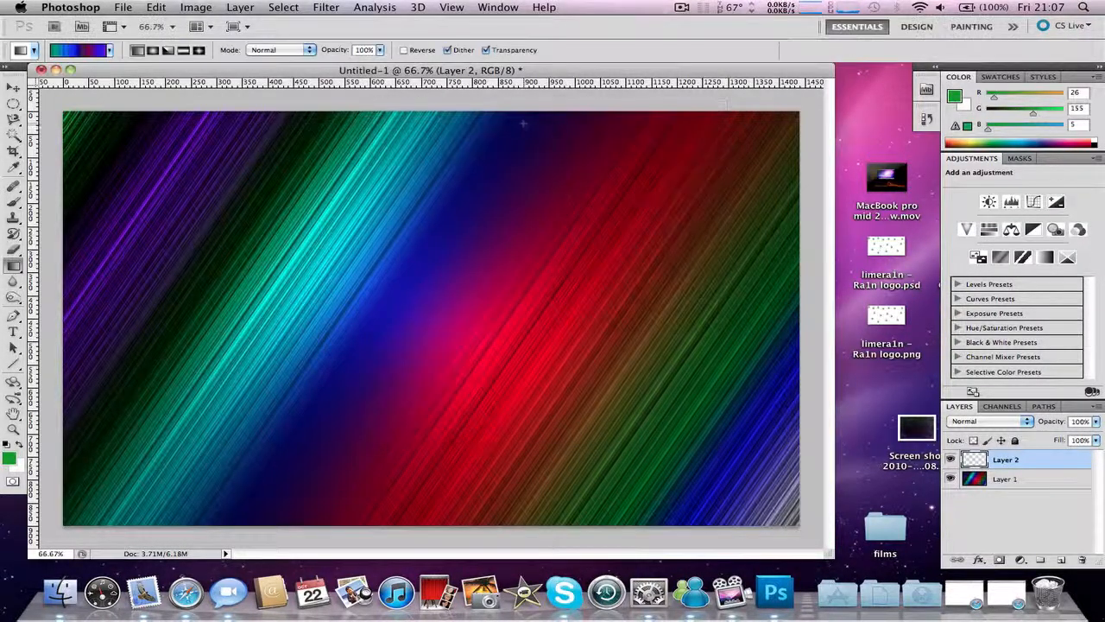
{"action": "left_click", "coordinate": [950, 478]}
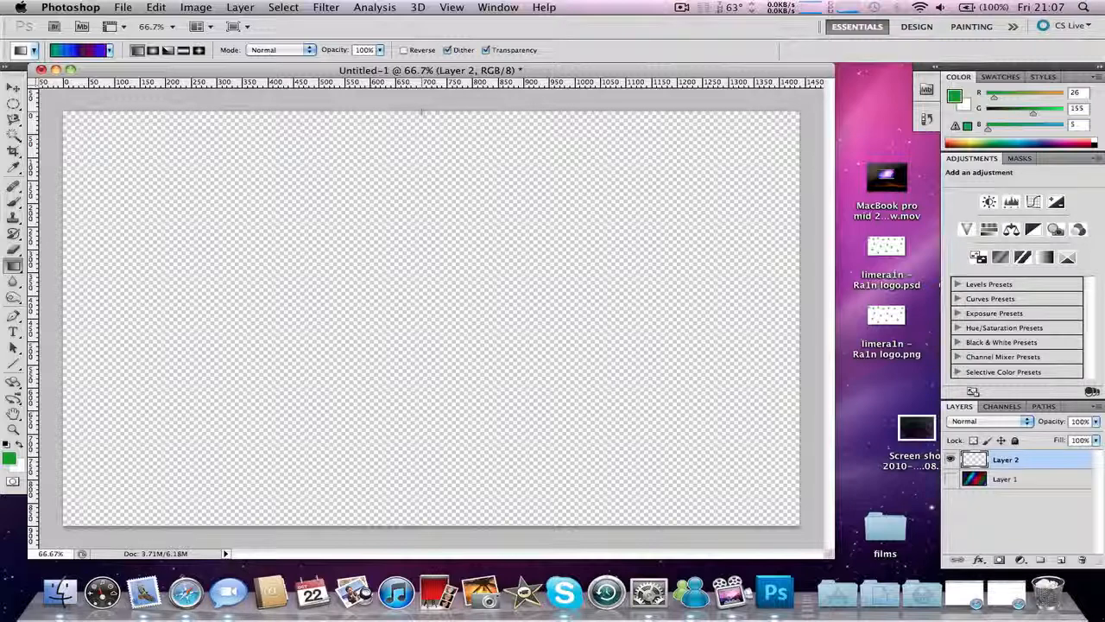
{"action": "left_click_drag", "start_coordinate": [421, 111], "coordinate": [421, 312]}
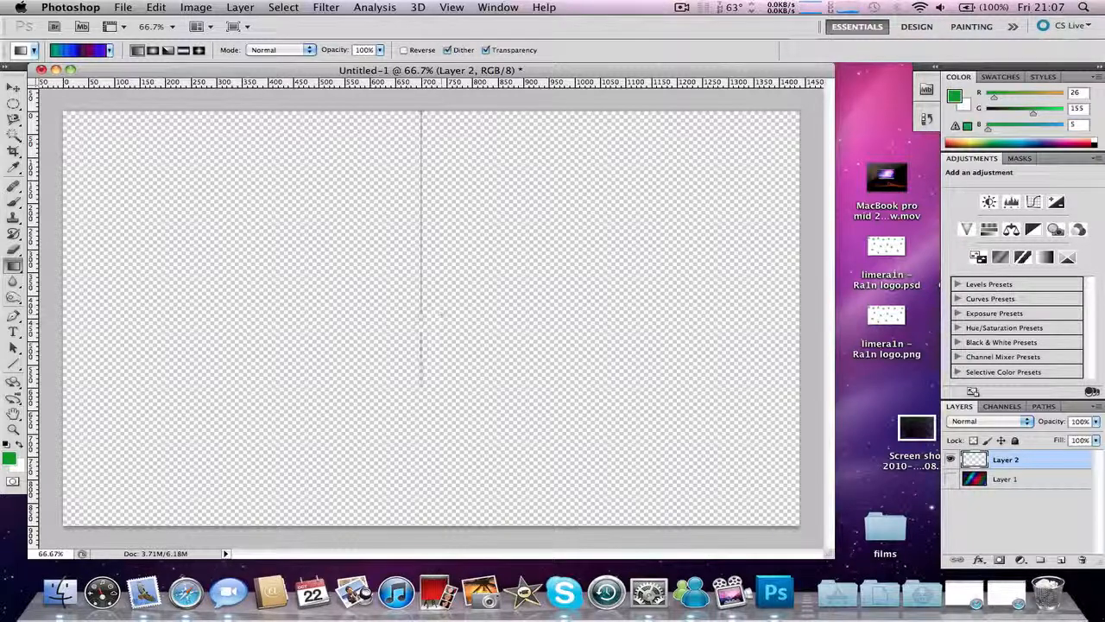
{"action": "left_click_drag", "start_coordinate": [422, 387], "coordinate": [421, 518]}
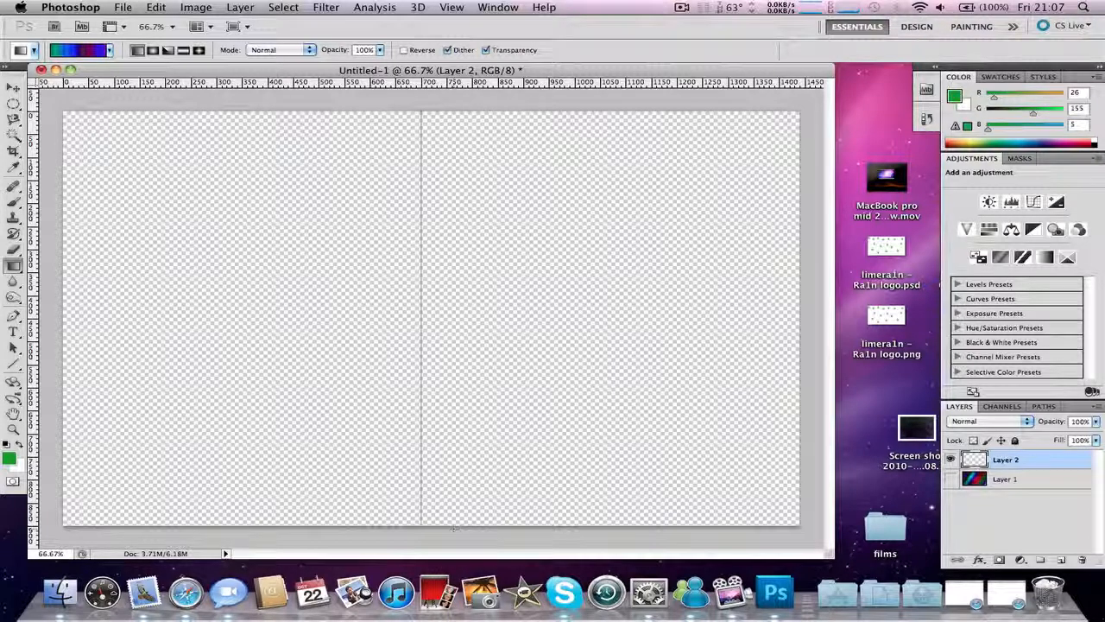
{"action": "left_click_drag", "start_coordinate": [454, 526], "coordinate": [454, 525]}
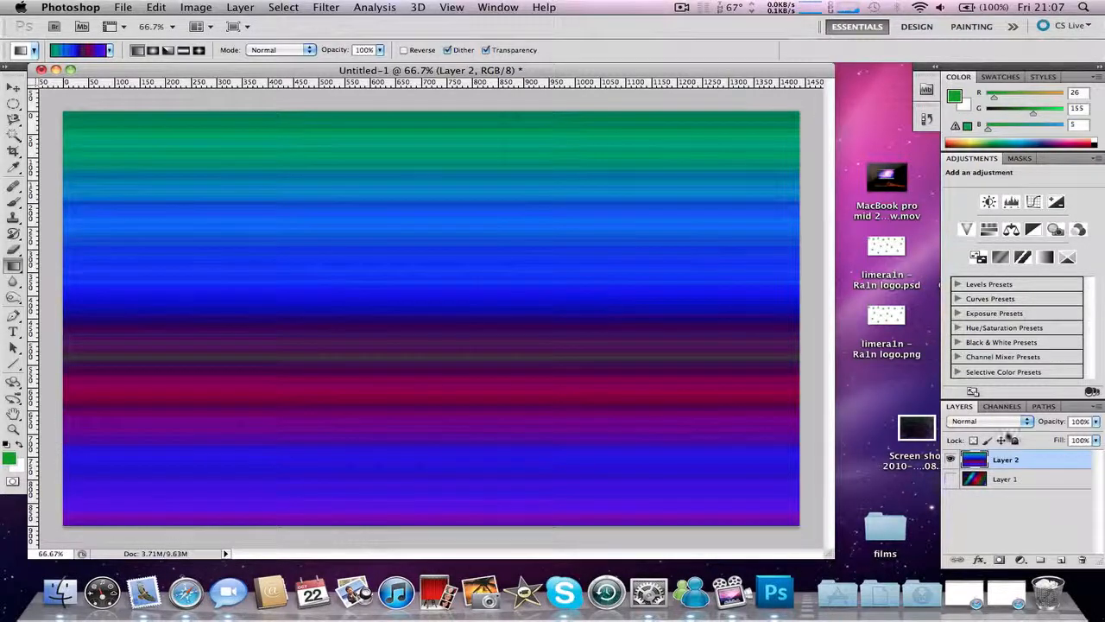
Apply Lighting Effects to Layer 2 with the Omni light, using Alpha 2 as the texture channel at height 100.
{"action": "left_click", "coordinate": [326, 7]}
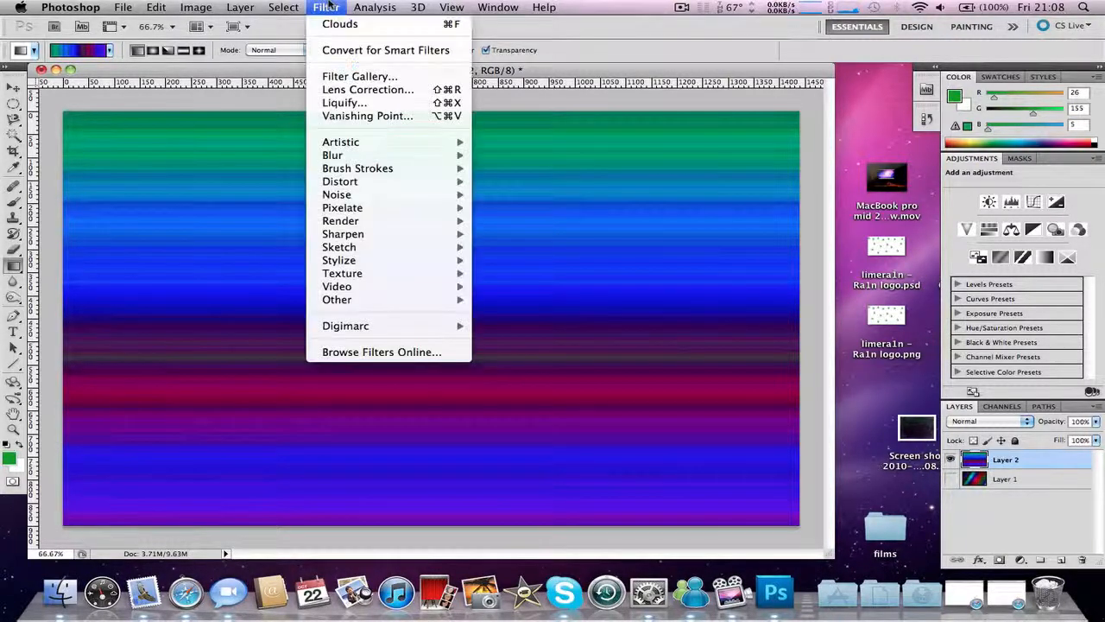
{"action": "mouse_move", "coordinate": [449, 221]}
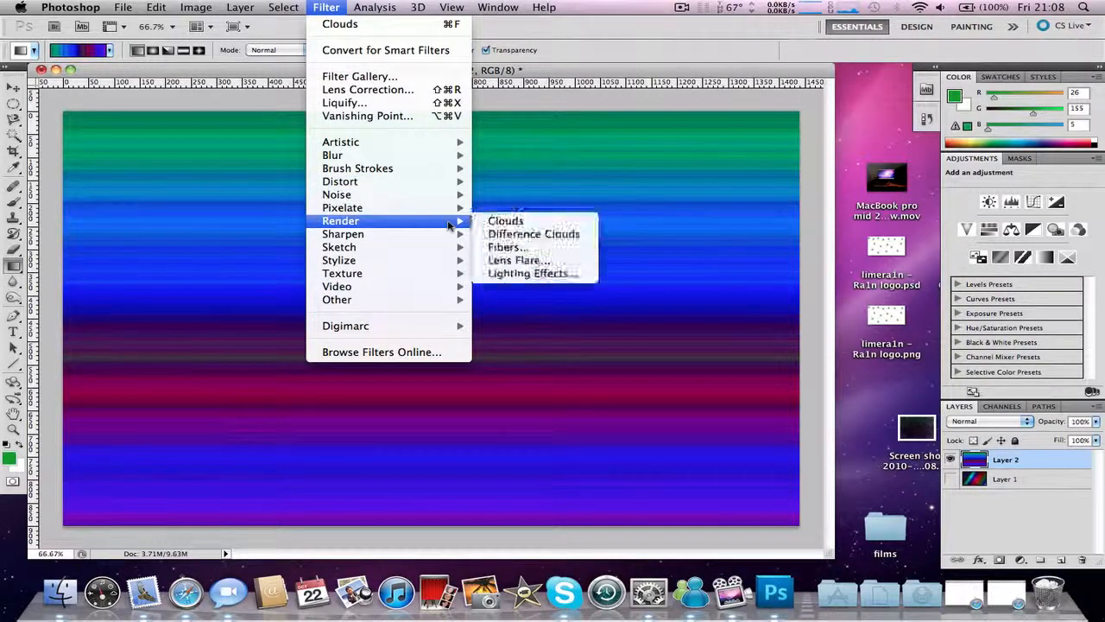
{"action": "left_click", "coordinate": [531, 274]}
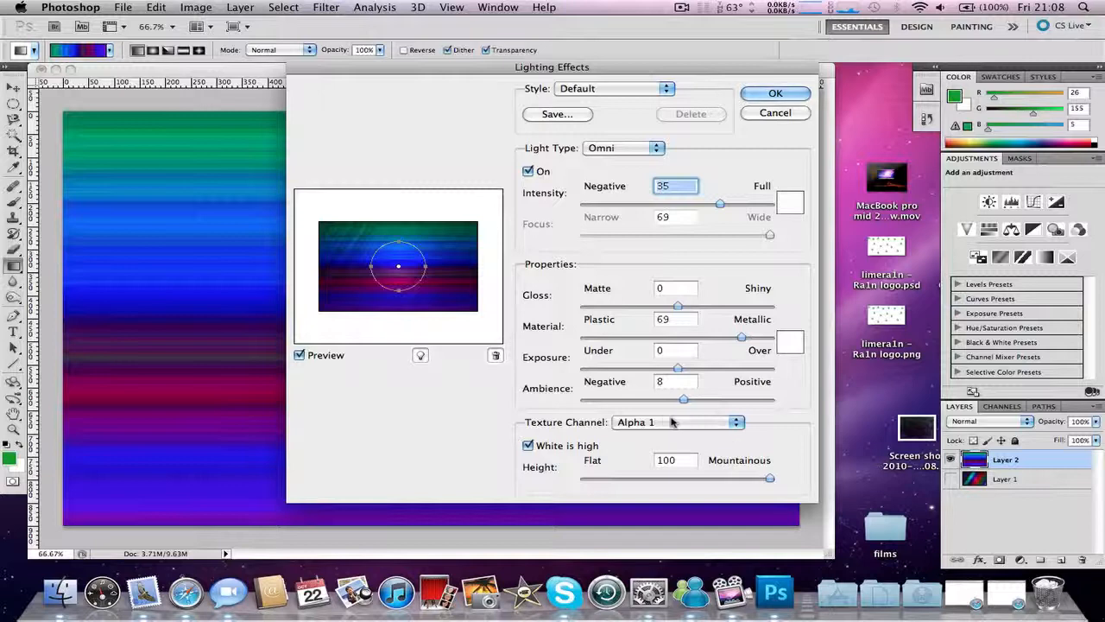
{"action": "left_click", "coordinate": [673, 421]}
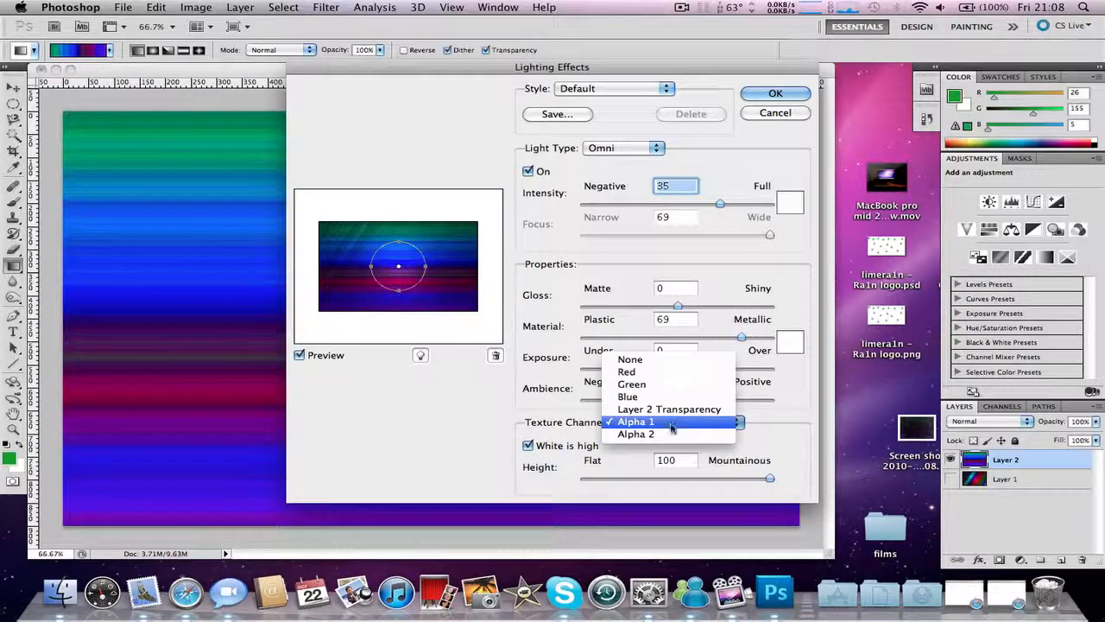
{"action": "left_click", "coordinate": [671, 433]}
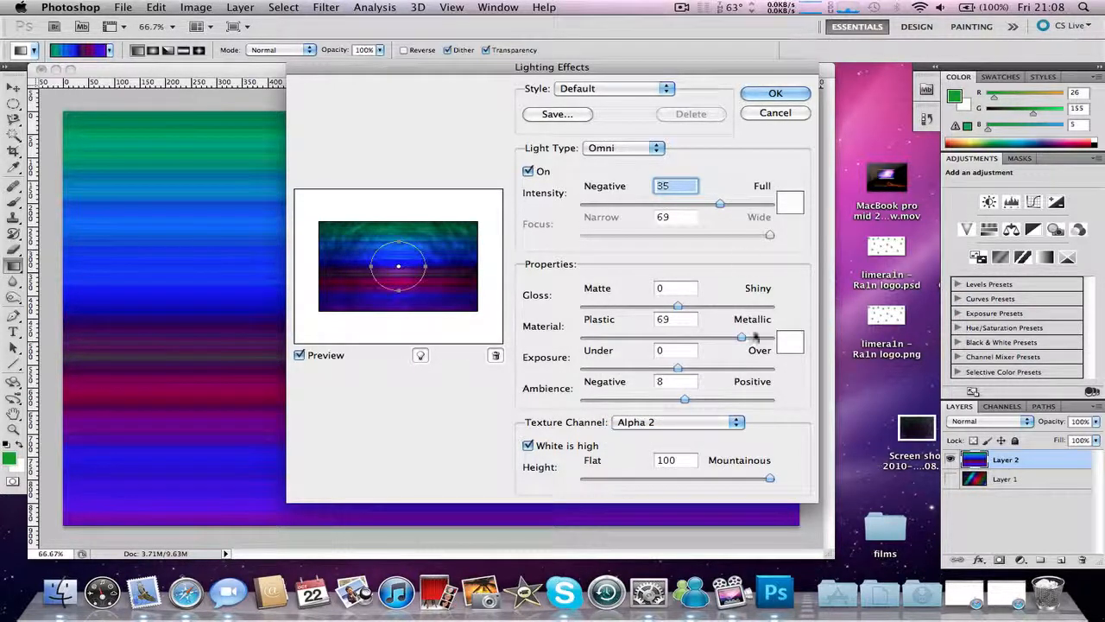
{"action": "left_click", "coordinate": [760, 97]}
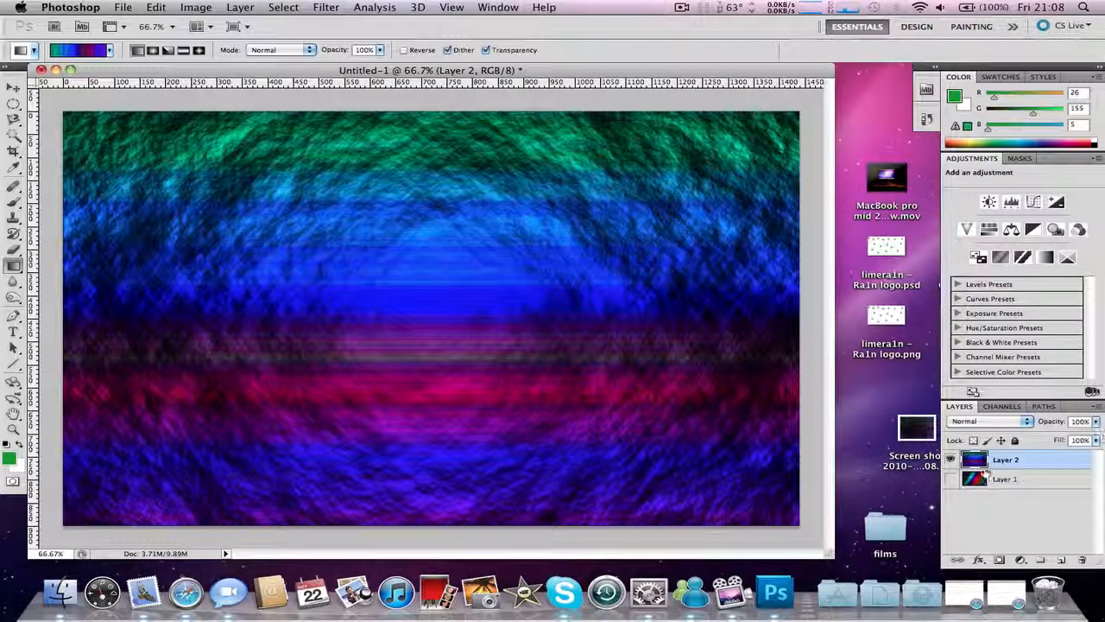
Show Layer 1 again and blend Layer 2 over it, trying 50% opacity before settling on 70%.
{"action": "left_click", "coordinate": [950, 479]}
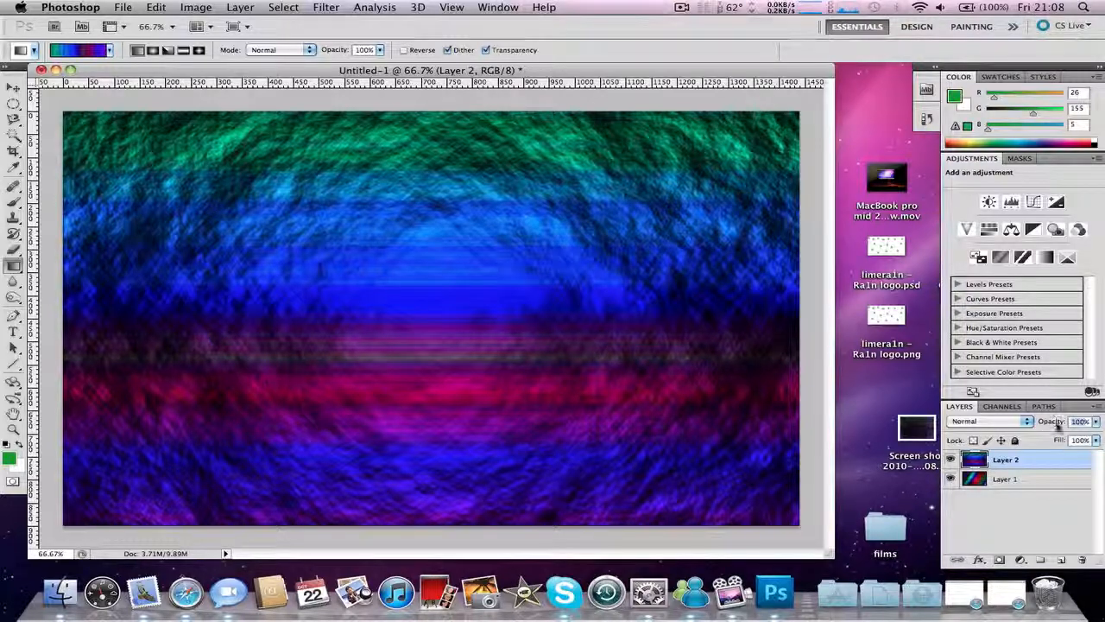
{"action": "type", "text": "50"}
{"action": "key", "text": "Return"}
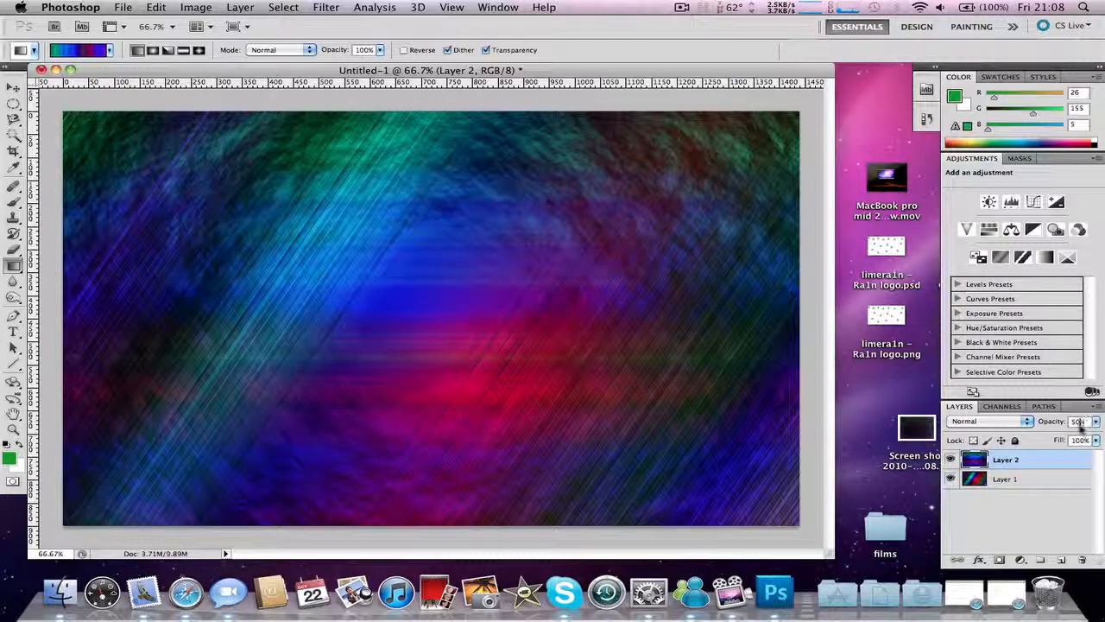
{"action": "type", "text": "75"}
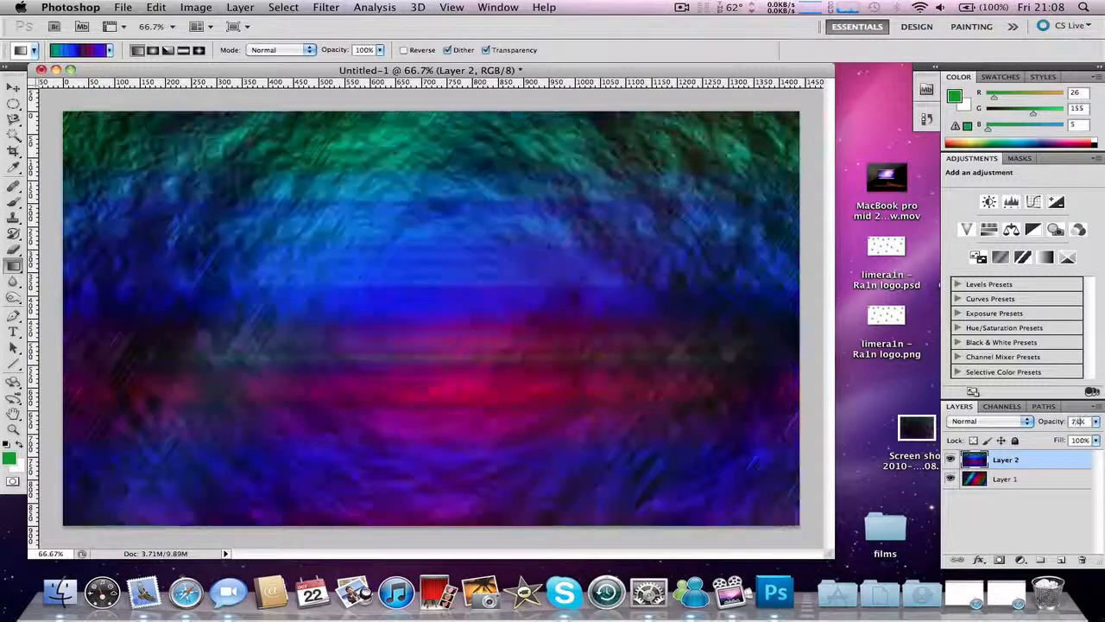
{"action": "left_click", "coordinate": [1006, 478]}
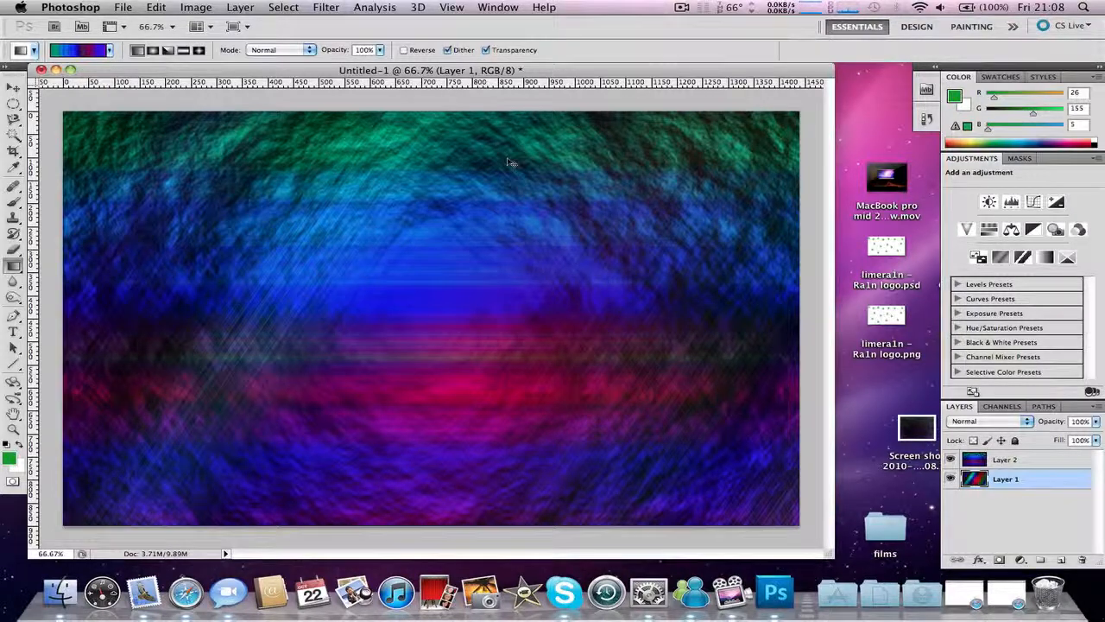
Save the document to the Desktop in Photoshop format as background.psd, keeping Maximize Compatibility on.
{"action": "key", "text": "super+s"}
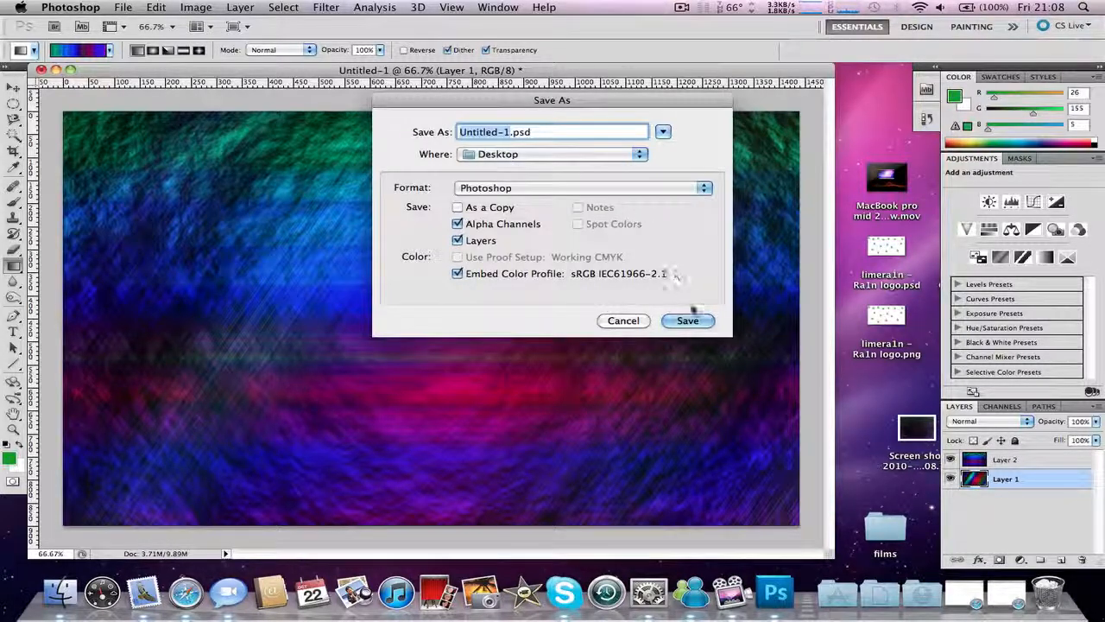
{"action": "type", "text": "back"}
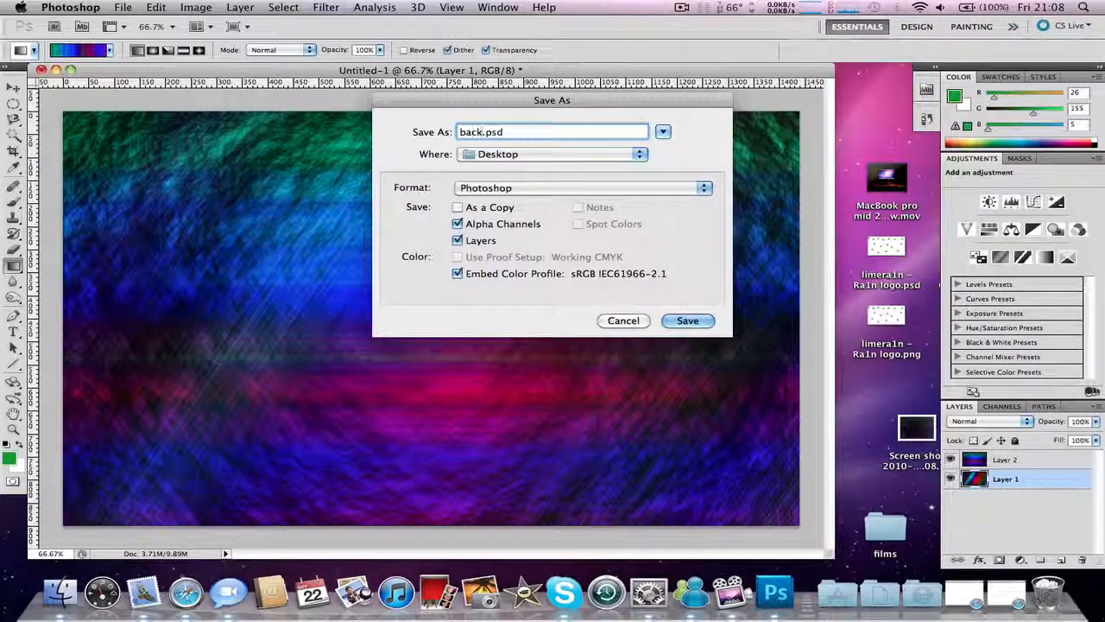
{"action": "type", "text": "ground"}
{"action": "left_click", "coordinate": [690, 319]}
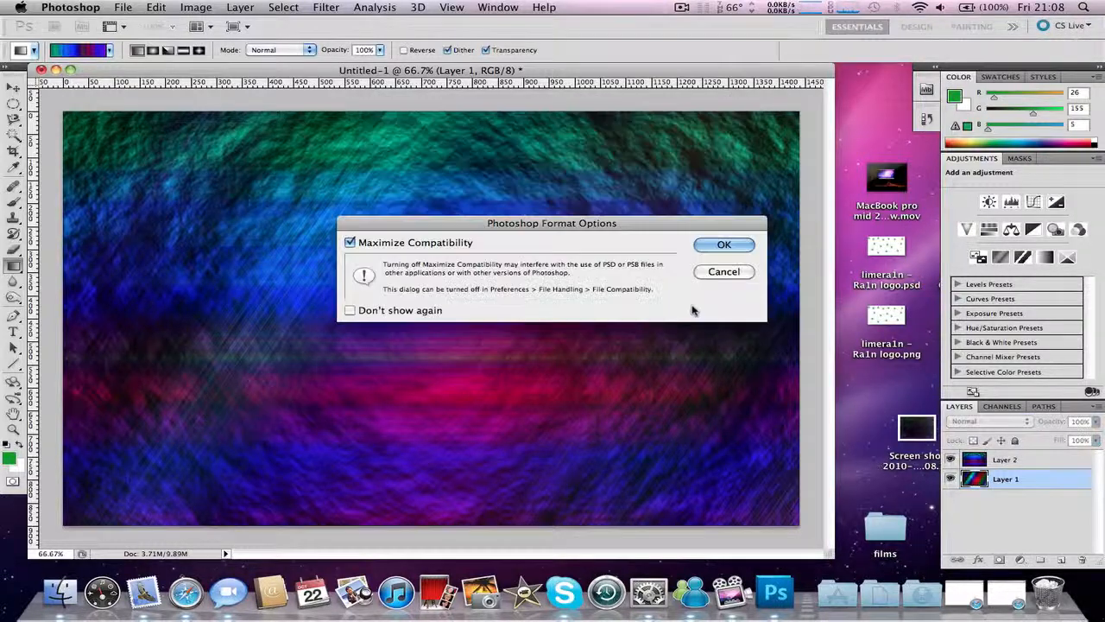
{"action": "key", "text": "Return"}
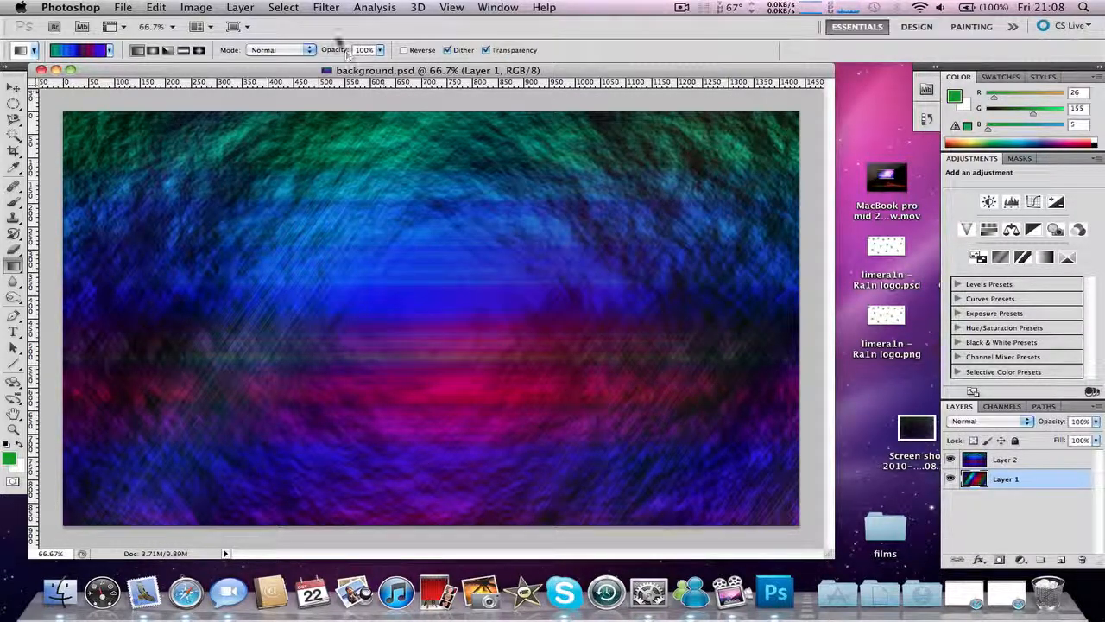
Try a Motion Blur on Layer 1 with different angles and distances, ending at -68° and 559 pixels.
{"action": "left_click", "coordinate": [329, 6]}
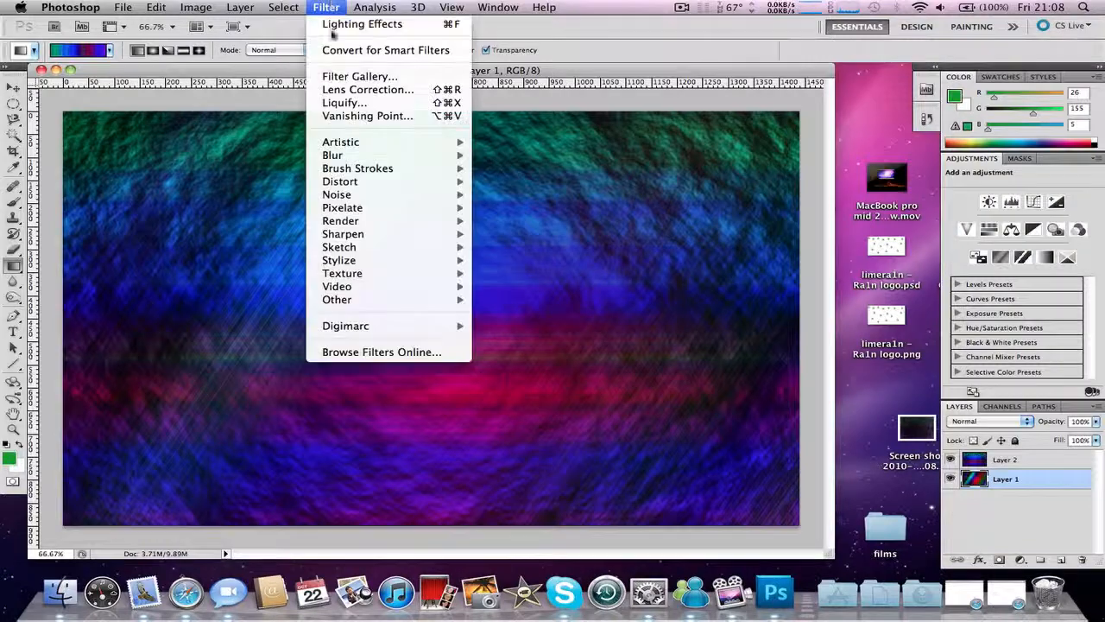
{"action": "mouse_move", "coordinate": [391, 222]}
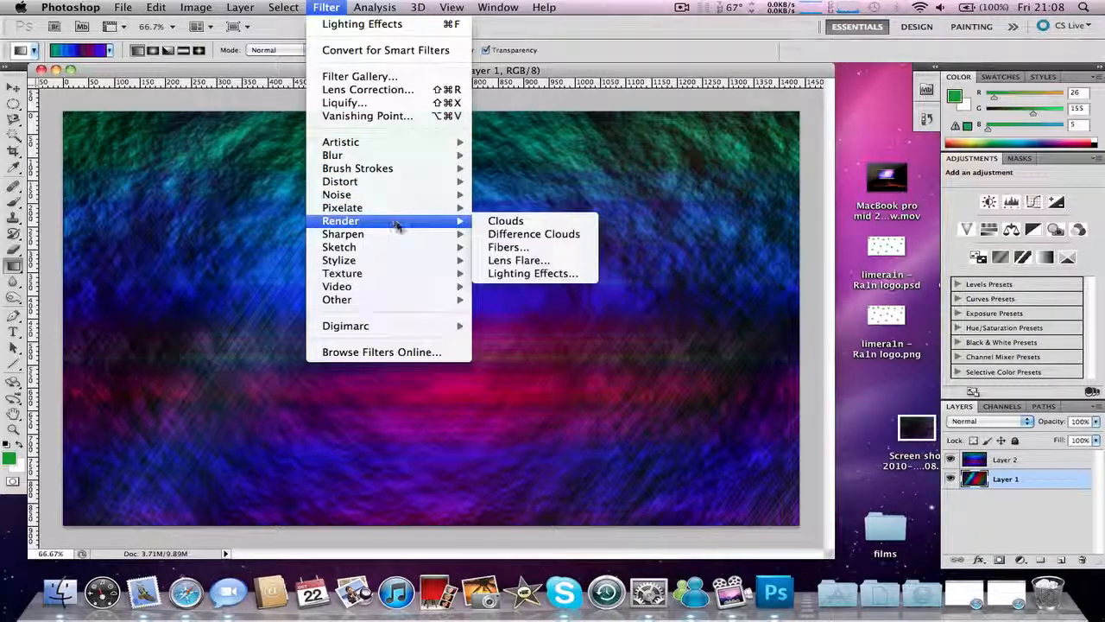
{"action": "mouse_move", "coordinate": [431, 154]}
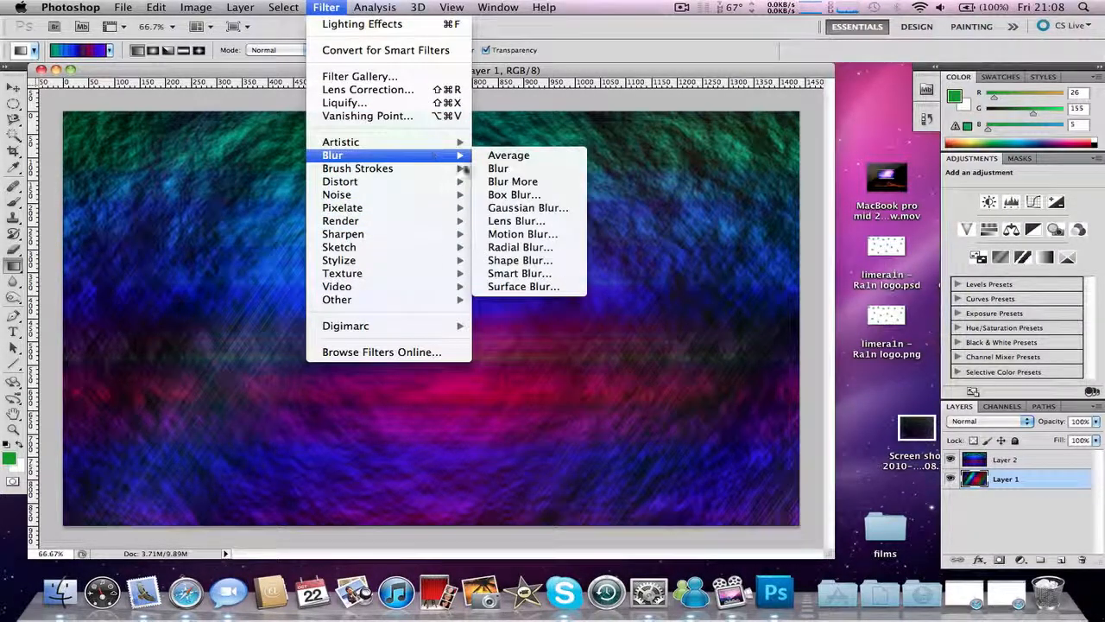
{"action": "left_click", "coordinate": [524, 233]}
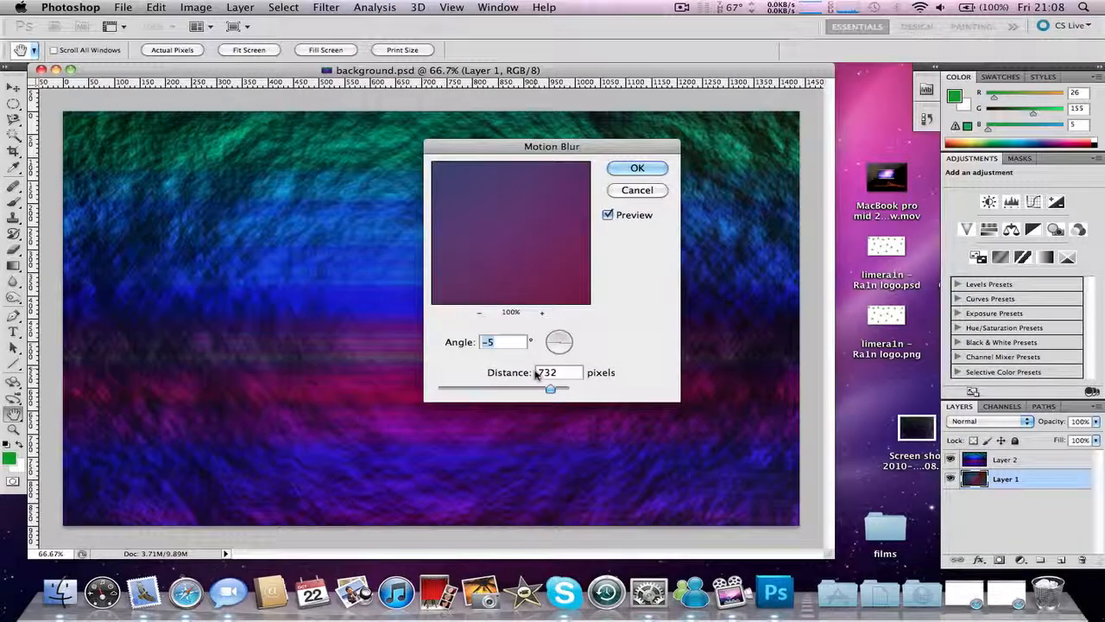
{"action": "left_click_drag", "start_coordinate": [535, 388], "coordinate": [484, 389]}
{"action": "left_click_drag", "start_coordinate": [561, 339], "coordinate": [568, 355]}
{"action": "left_click_drag", "start_coordinate": [535, 389], "coordinate": [538, 393]}
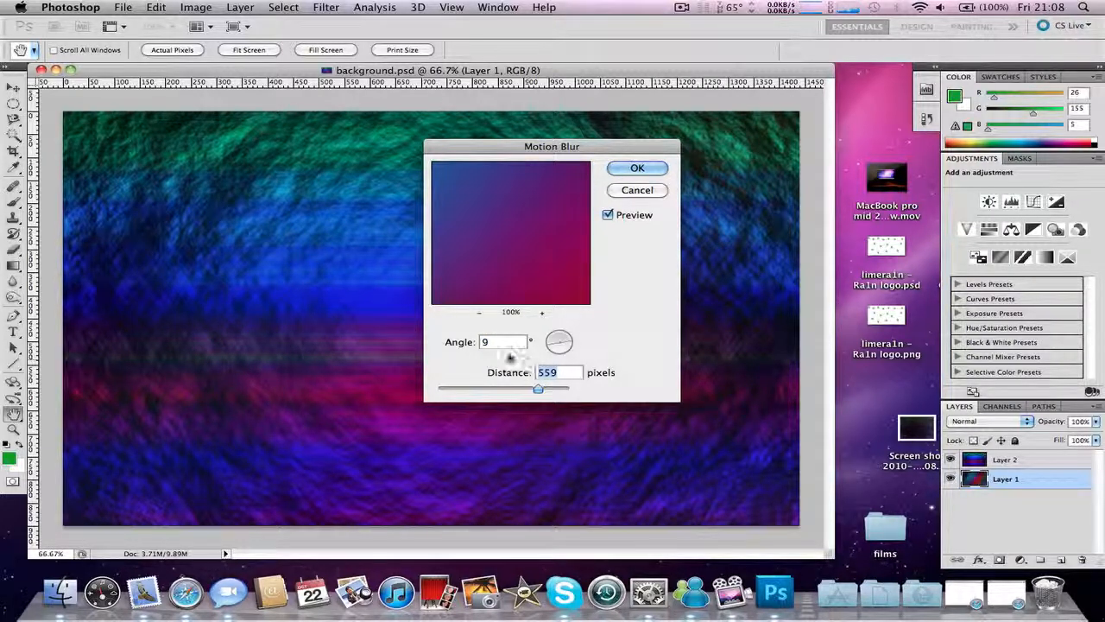
{"action": "left_click", "coordinate": [557, 339]}
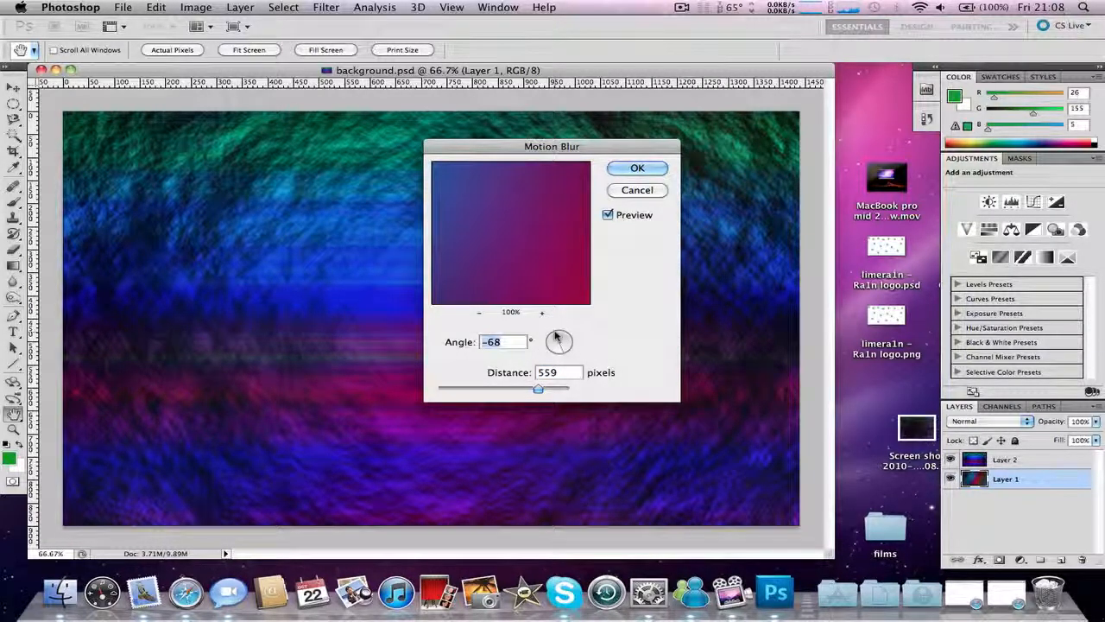
{"action": "left_click", "coordinate": [636, 168]}
{"action": "key", "text": "g"}
Try a Motion Blur on Layer 2 with several settings, ending at a 39° angle and 263 pixels distance.
{"action": "left_click", "coordinate": [1028, 460]}
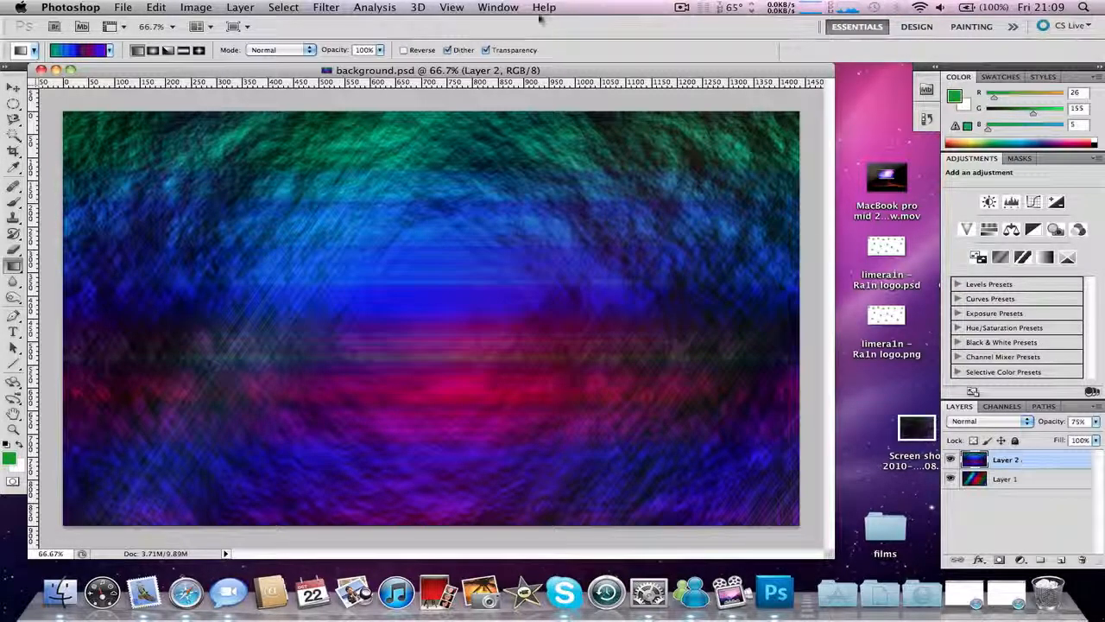
{"action": "left_click", "coordinate": [327, 7]}
{"action": "mouse_move", "coordinate": [436, 156]}
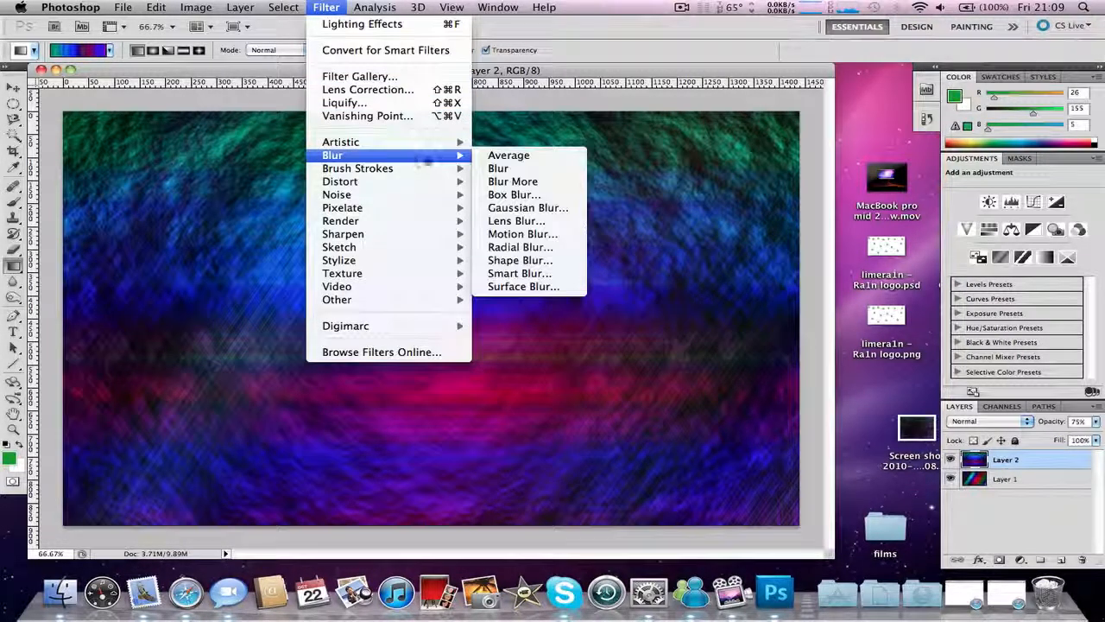
{"action": "left_click", "coordinate": [537, 234]}
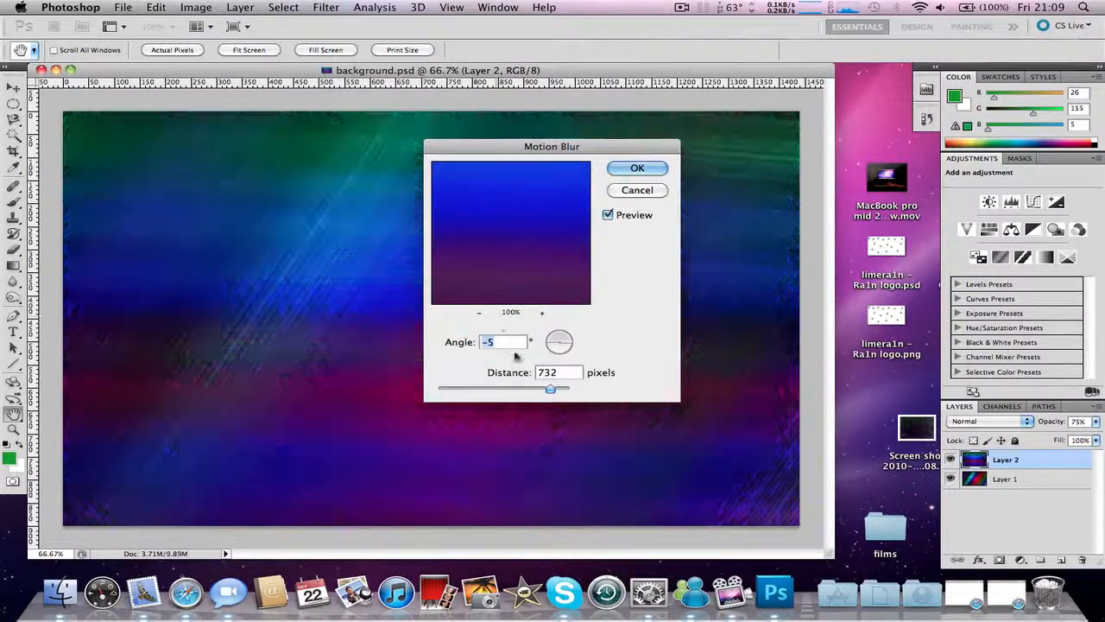
{"action": "left_click", "coordinate": [519, 391]}
{"action": "left_click_drag", "start_coordinate": [483, 390], "coordinate": [444, 388]}
{"action": "left_click", "coordinate": [558, 338]}
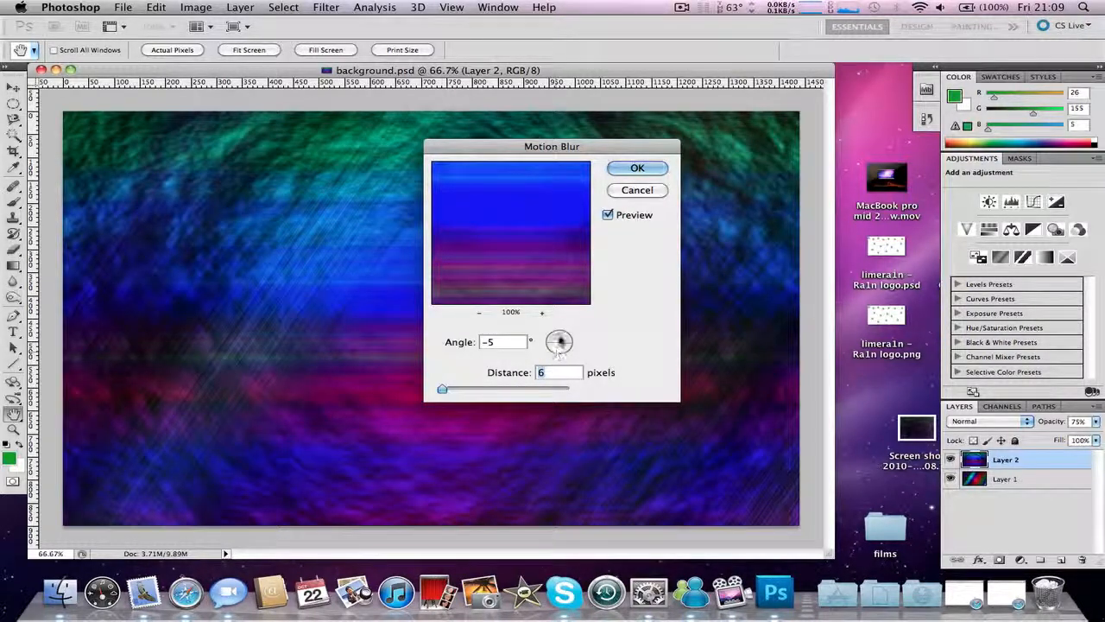
{"action": "left_click", "coordinate": [567, 336]}
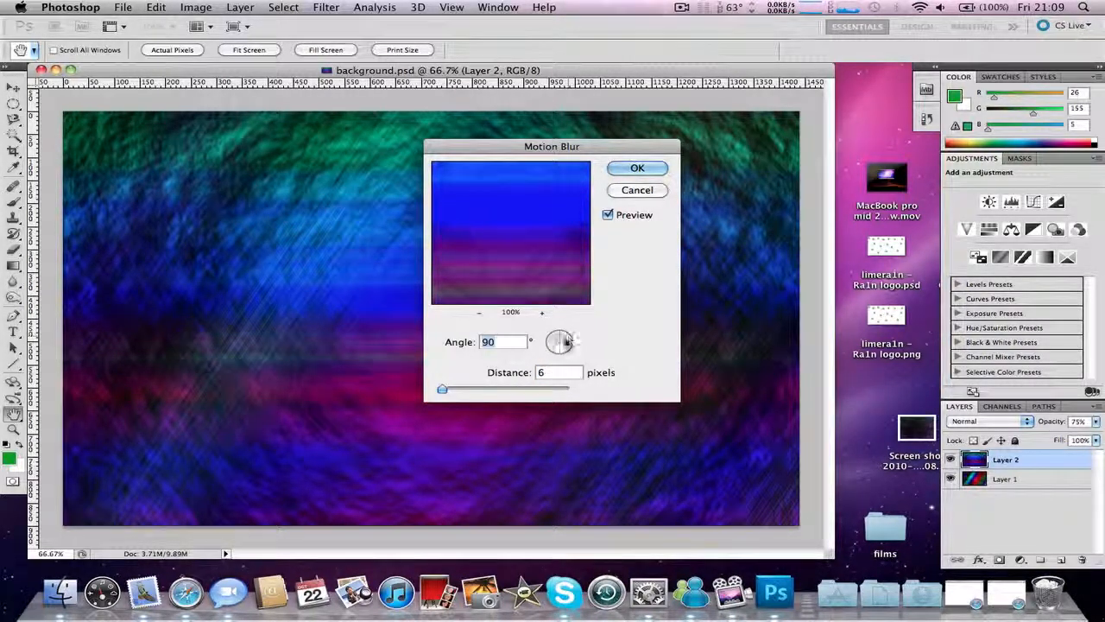
{"action": "left_click", "coordinate": [515, 391]}
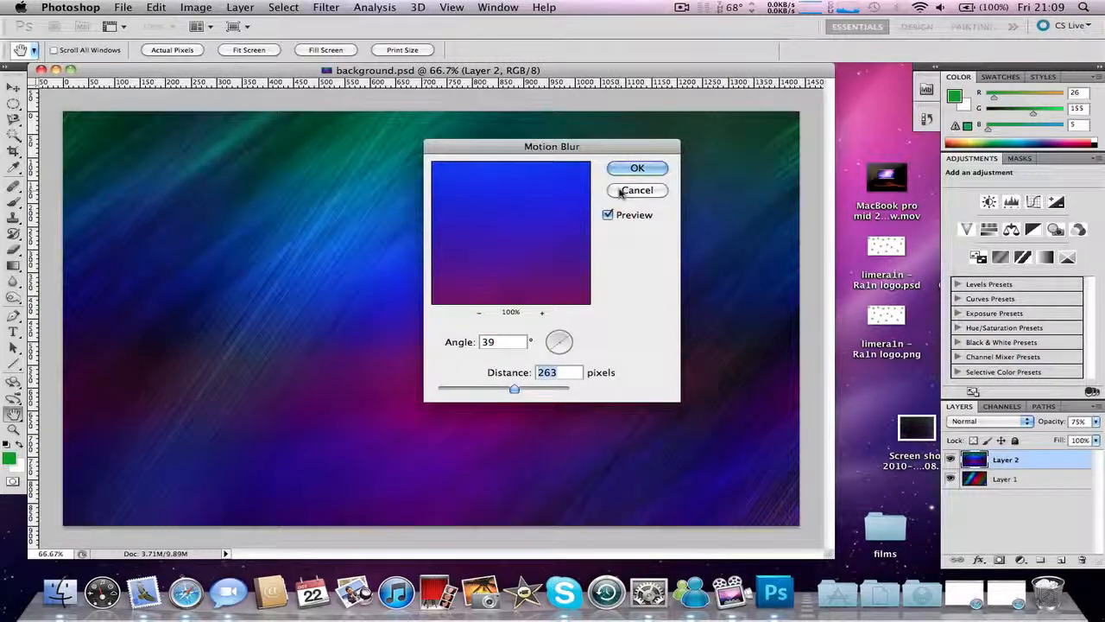
{"action": "left_click_drag", "start_coordinate": [552, 151], "coordinate": [763, 252]}
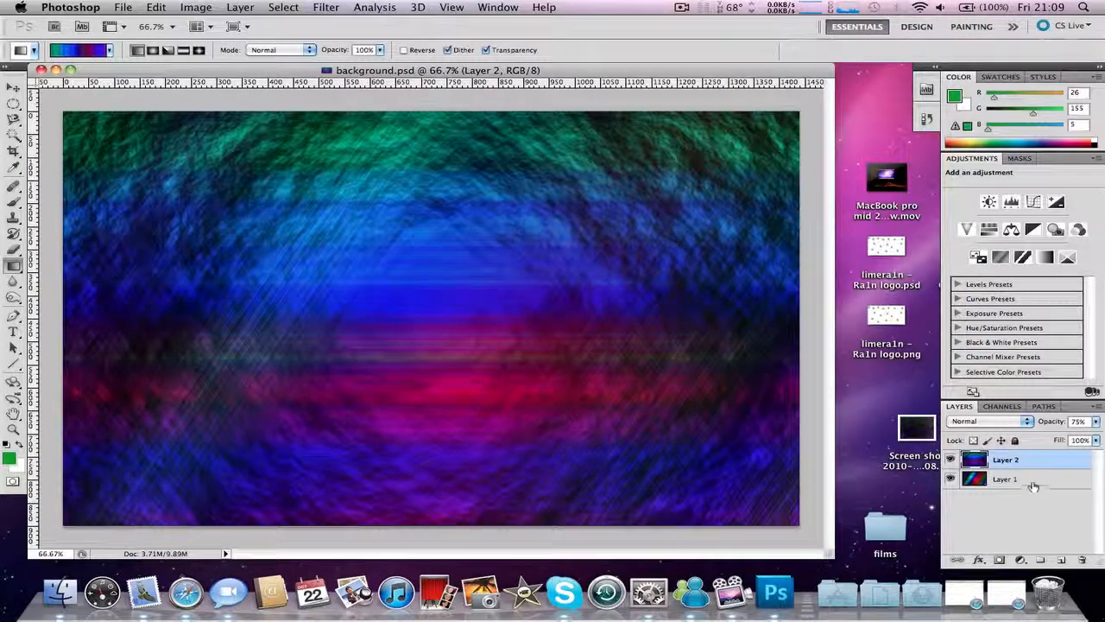
Apply Motion Blur to Layer 1 at a 45° angle with a shorter blur distance.
{"action": "left_click", "coordinate": [1033, 483]}
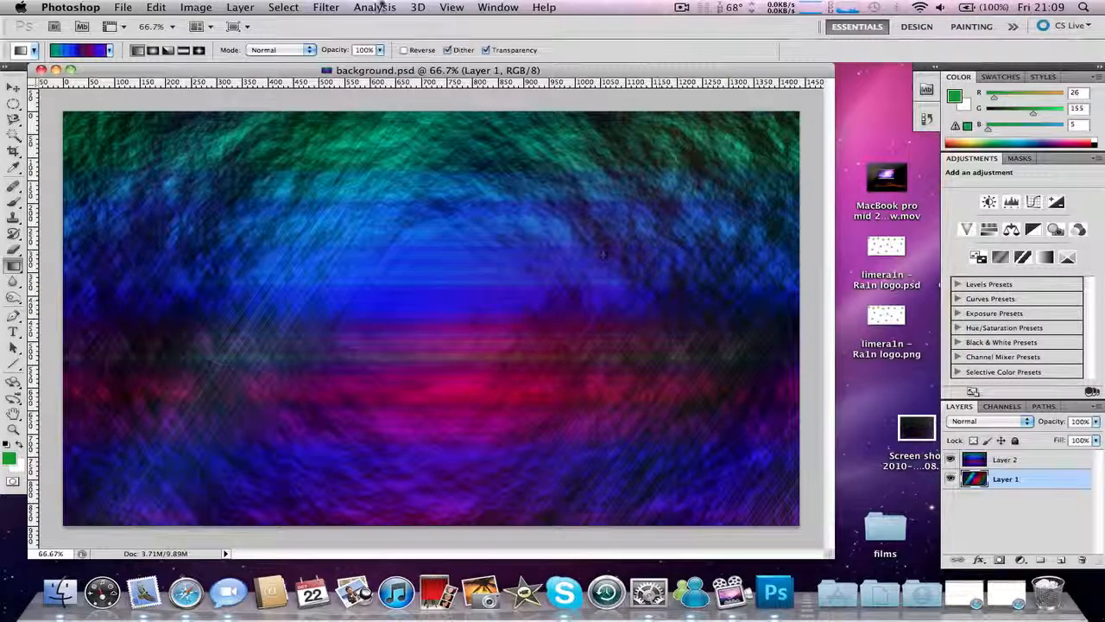
{"action": "left_click", "coordinate": [327, 7]}
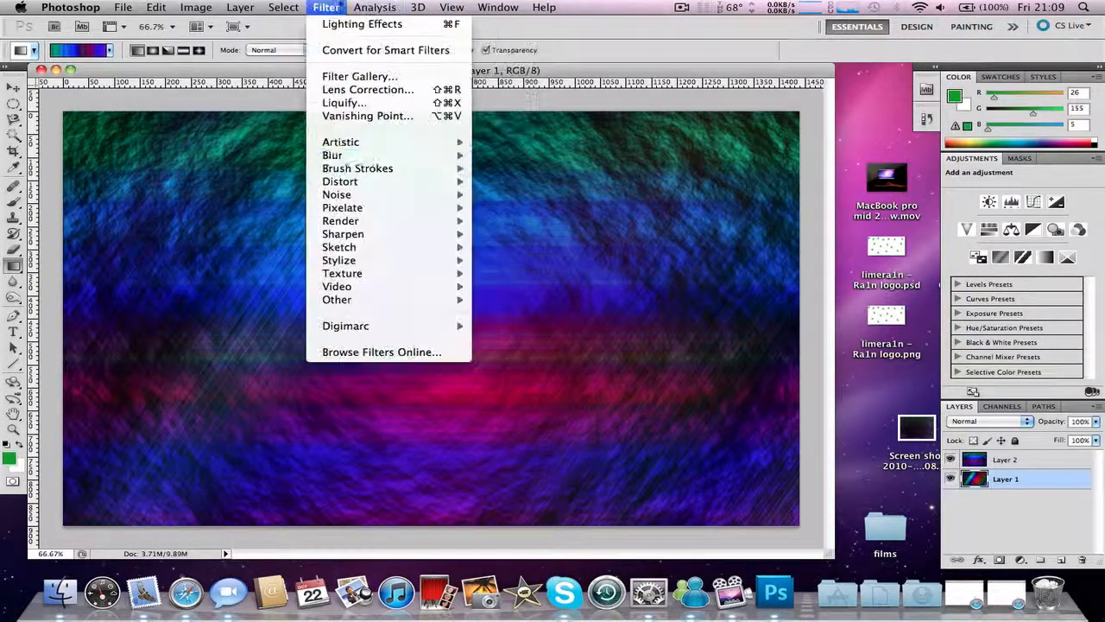
{"action": "mouse_move", "coordinate": [436, 160]}
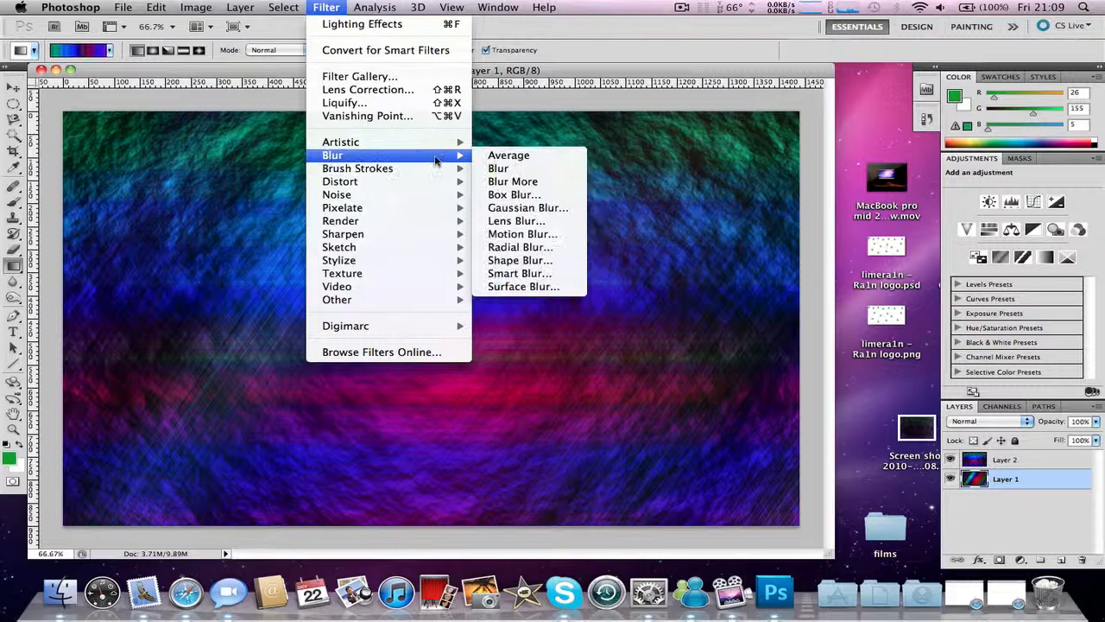
{"action": "left_click", "coordinate": [523, 234]}
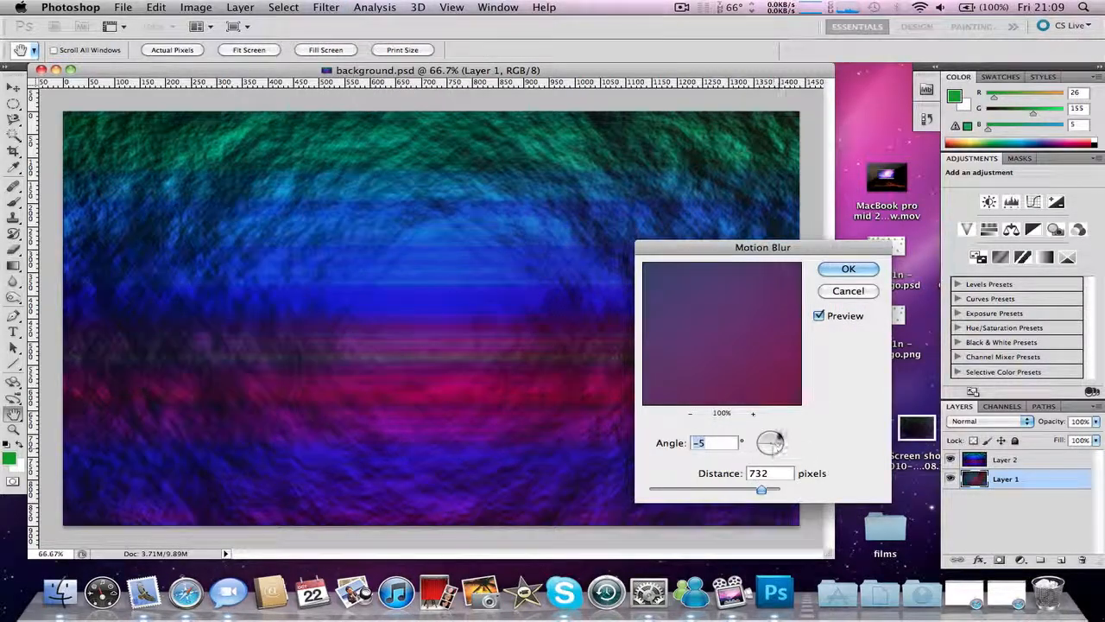
{"action": "left_click_drag", "start_coordinate": [780, 438], "coordinate": [781, 440]}
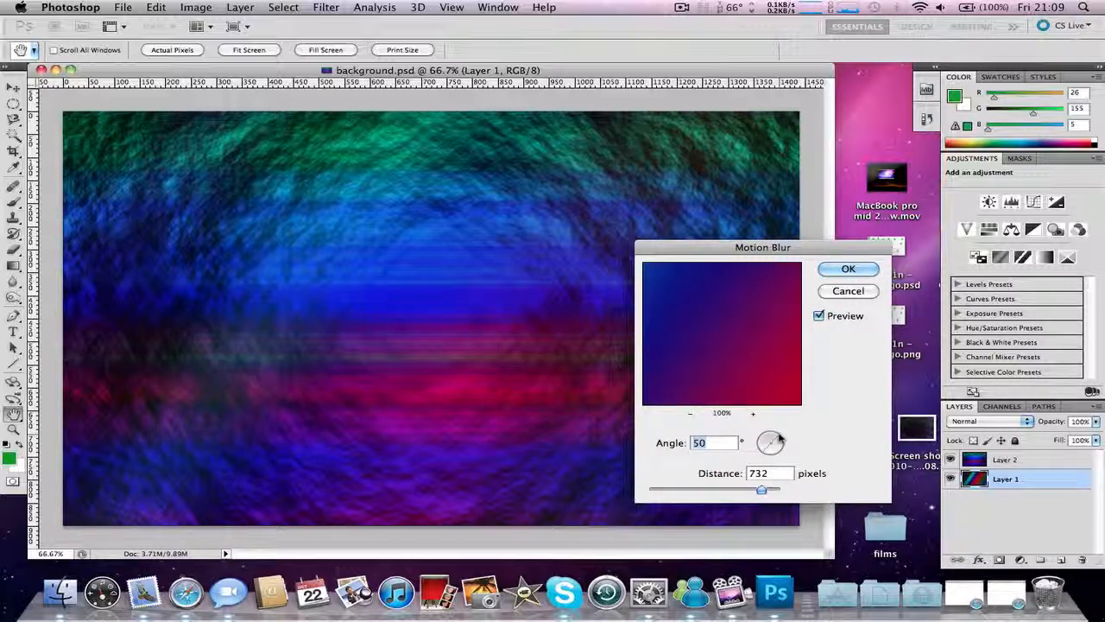
{"action": "type", "text": "45"}
{"action": "left_click_drag", "start_coordinate": [760, 491], "coordinate": [697, 492]}
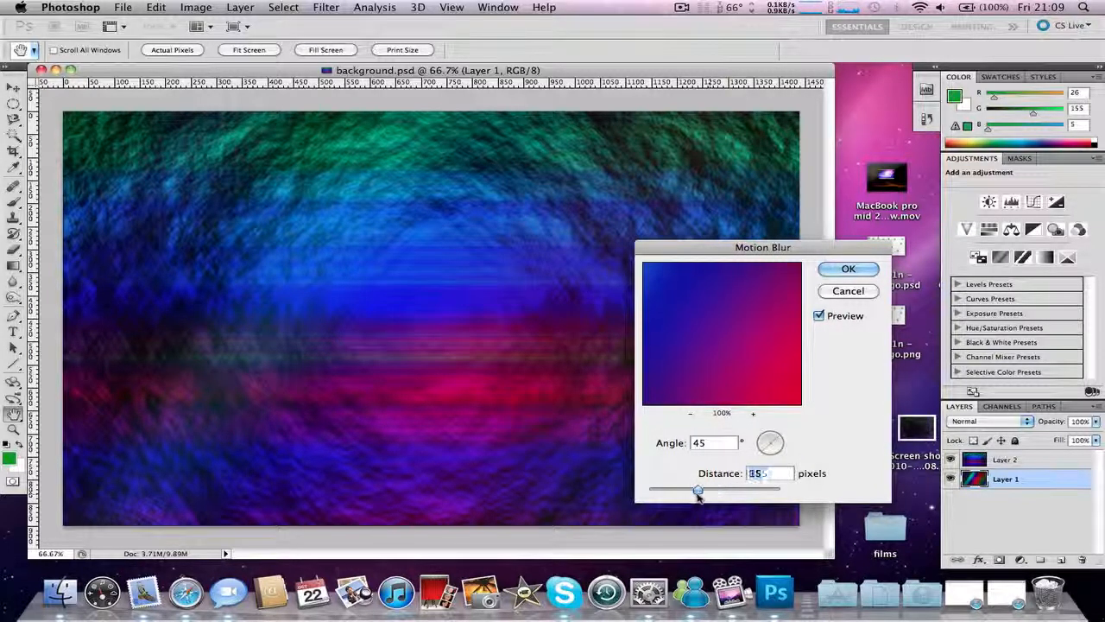
{"action": "left_click", "coordinate": [849, 269]}
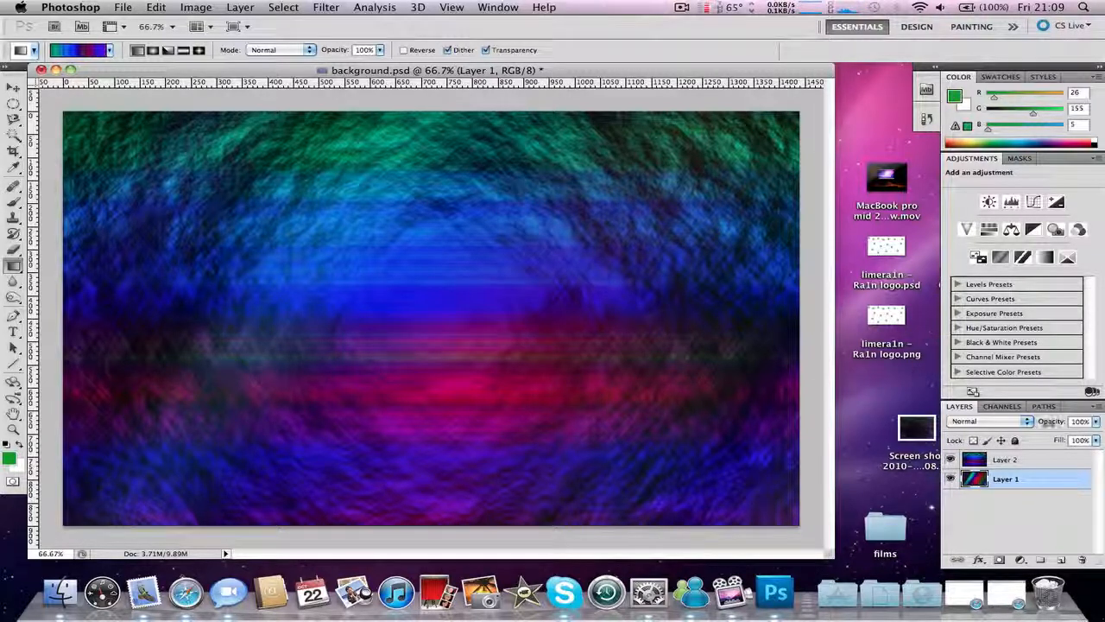
Try adding a new blank alpha channel and return to the color view of Layer 1.
{"action": "left_click", "coordinate": [1000, 407]}
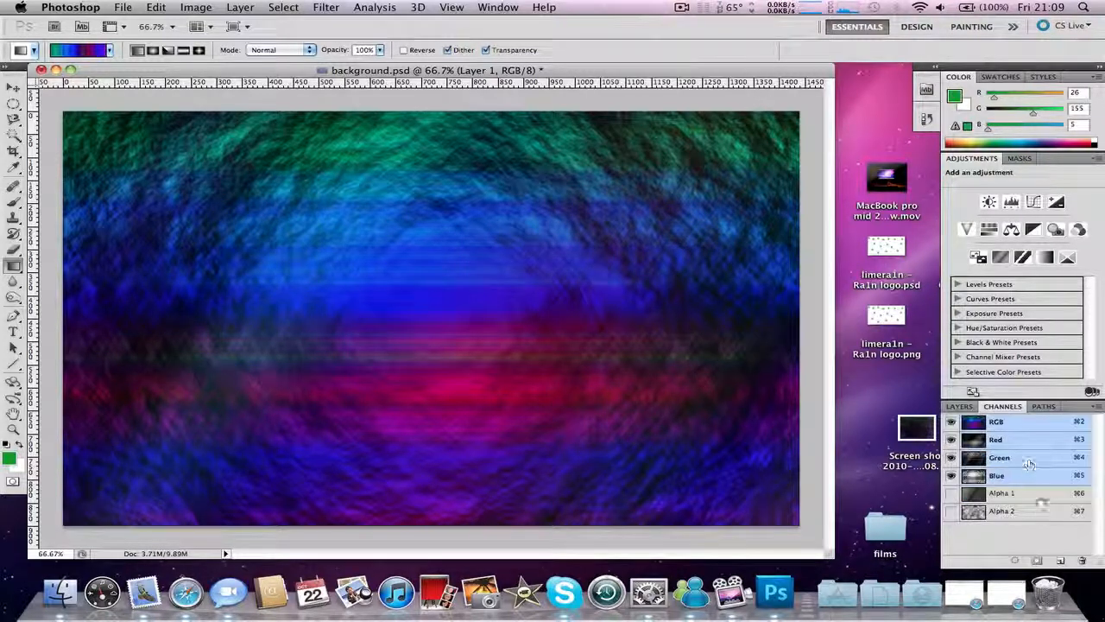
{"action": "left_click", "coordinate": [1062, 559]}
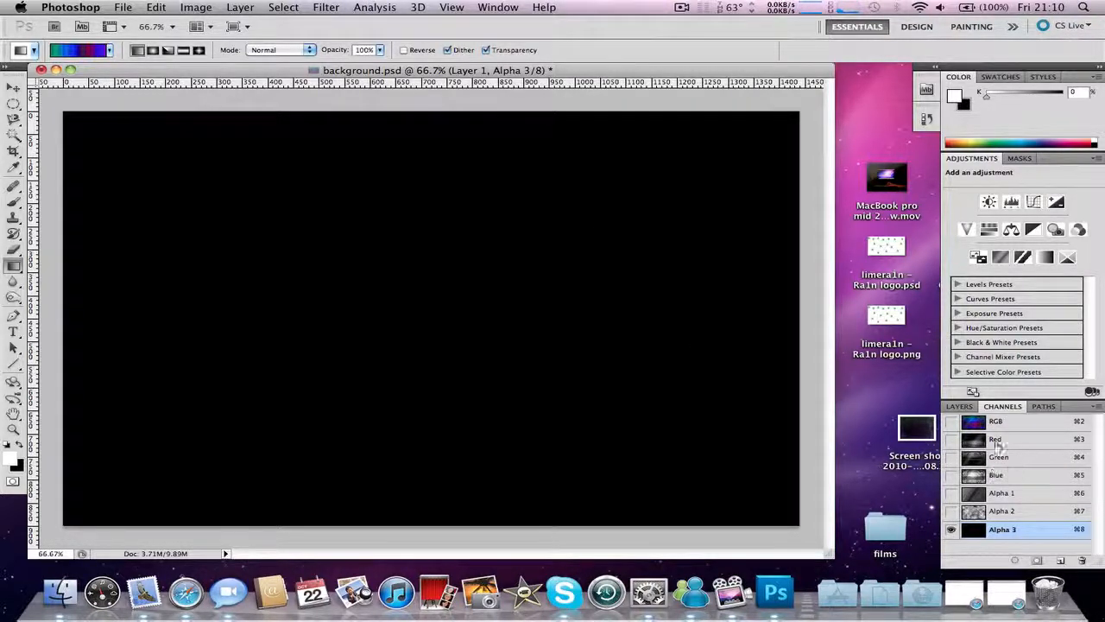
{"action": "left_click", "coordinate": [957, 407]}
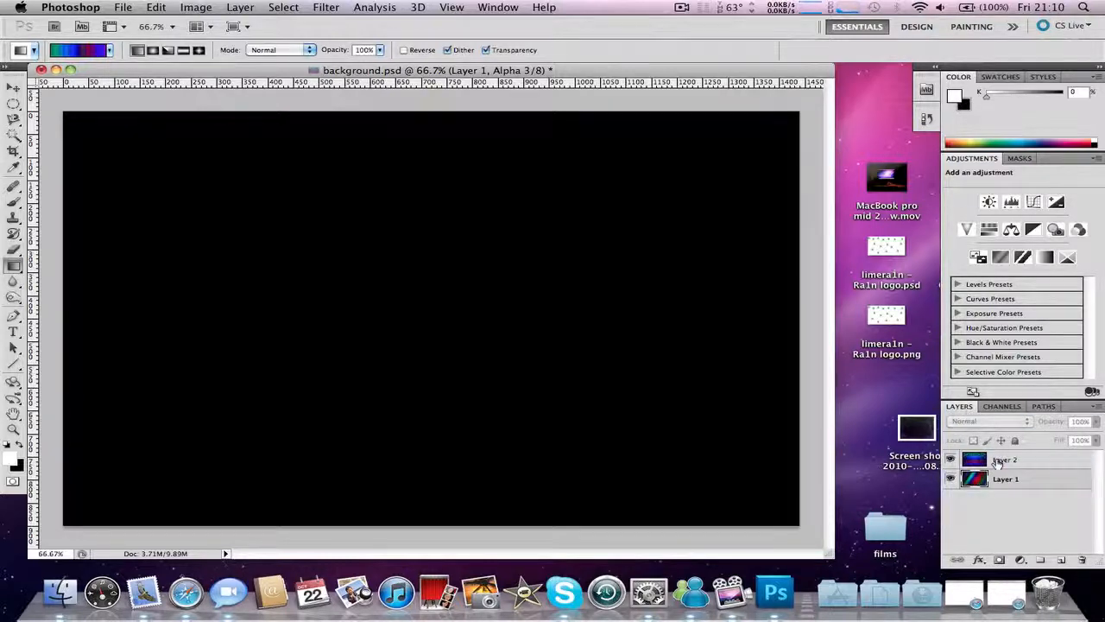
{"action": "left_click", "coordinate": [997, 462]}
{"action": "left_click", "coordinate": [1009, 480]}
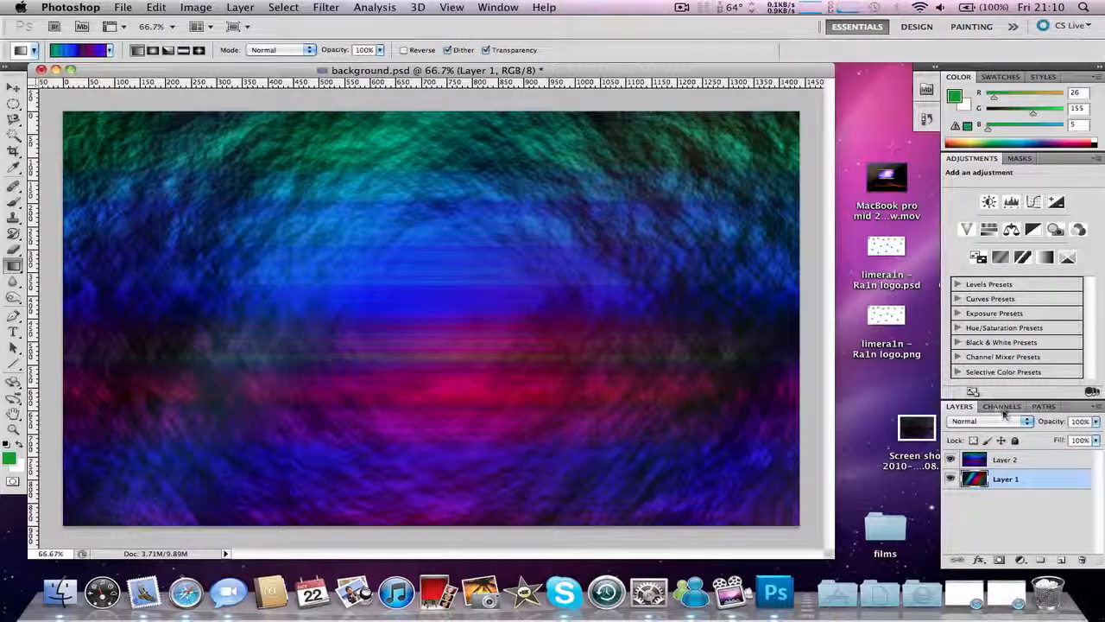
{"action": "left_click", "coordinate": [1004, 409]}
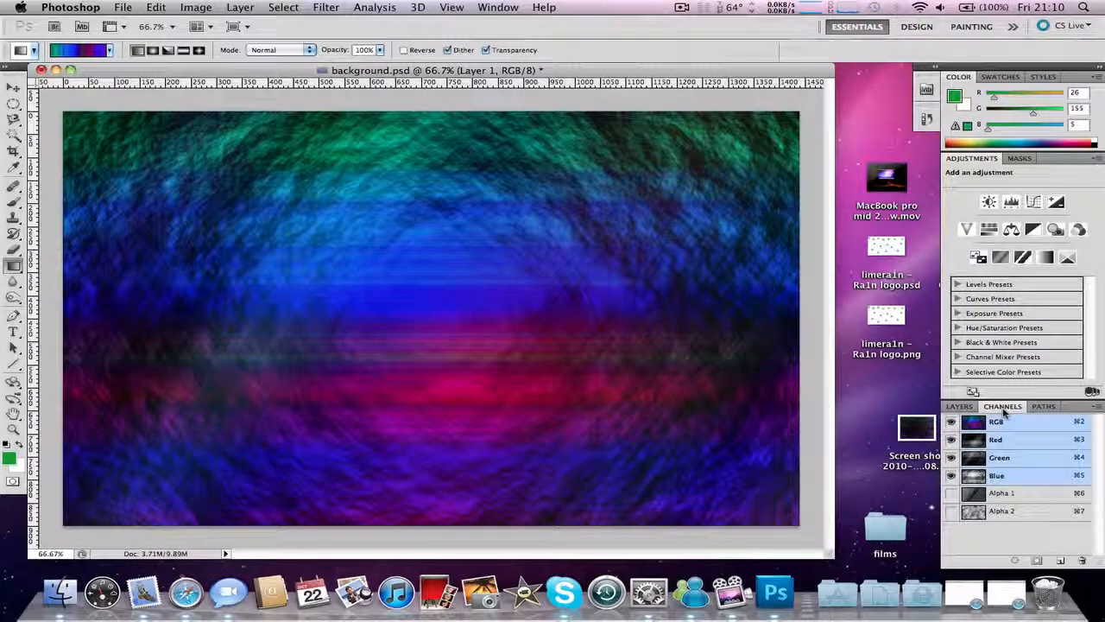
{"action": "left_click", "coordinate": [958, 406]}
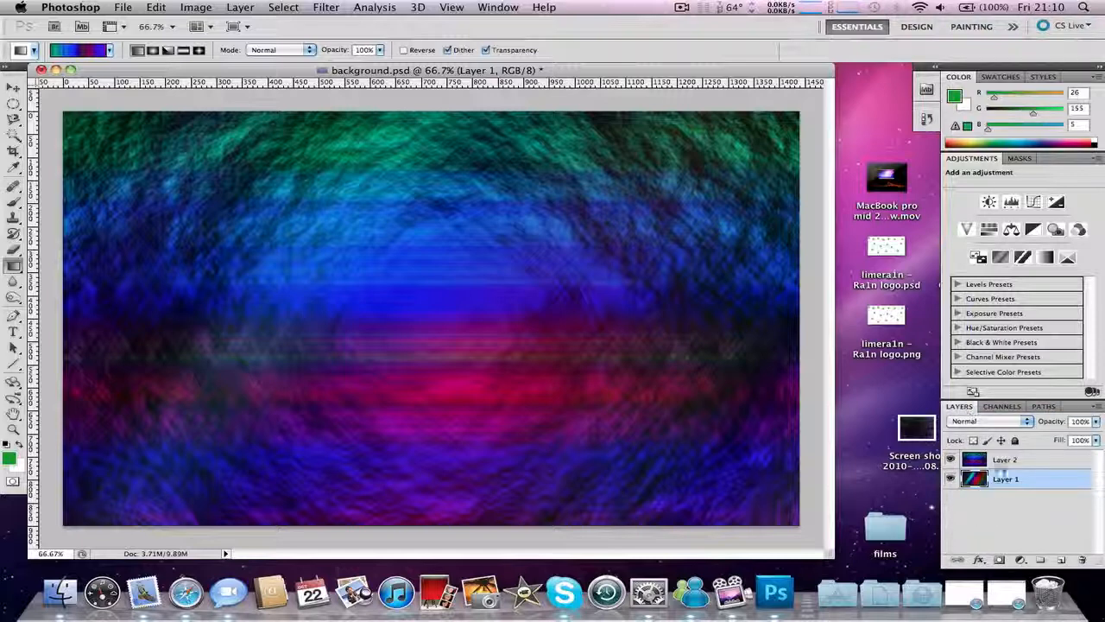
Try the Plastic Wrap, Cutout and Fresco artistic filters on Layer 2.
{"action": "left_click", "coordinate": [1006, 460]}
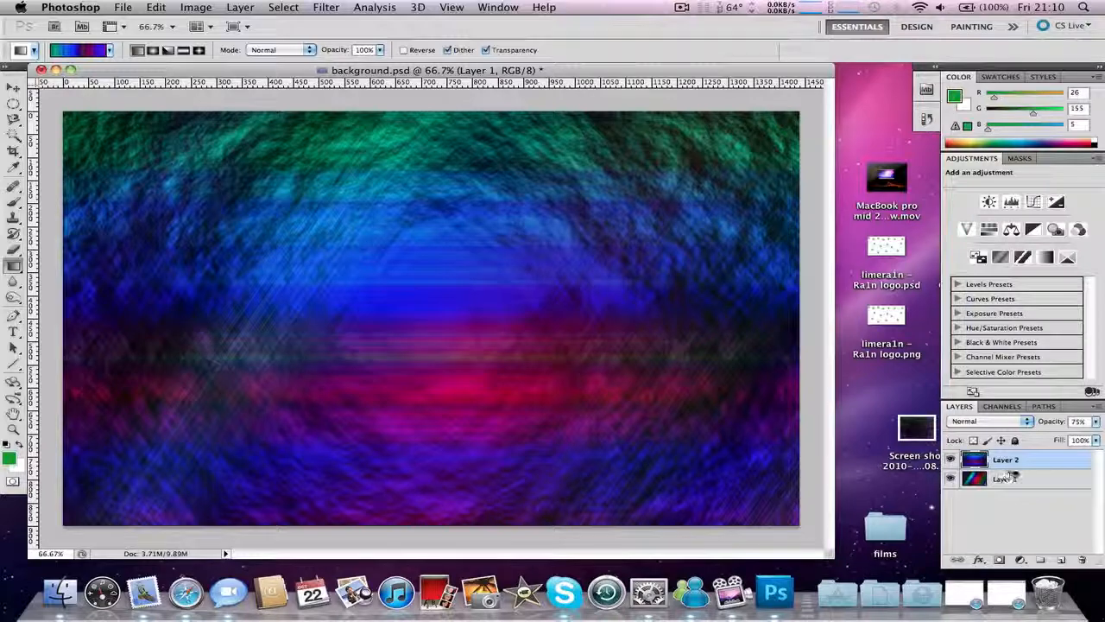
{"action": "left_click", "coordinate": [327, 7]}
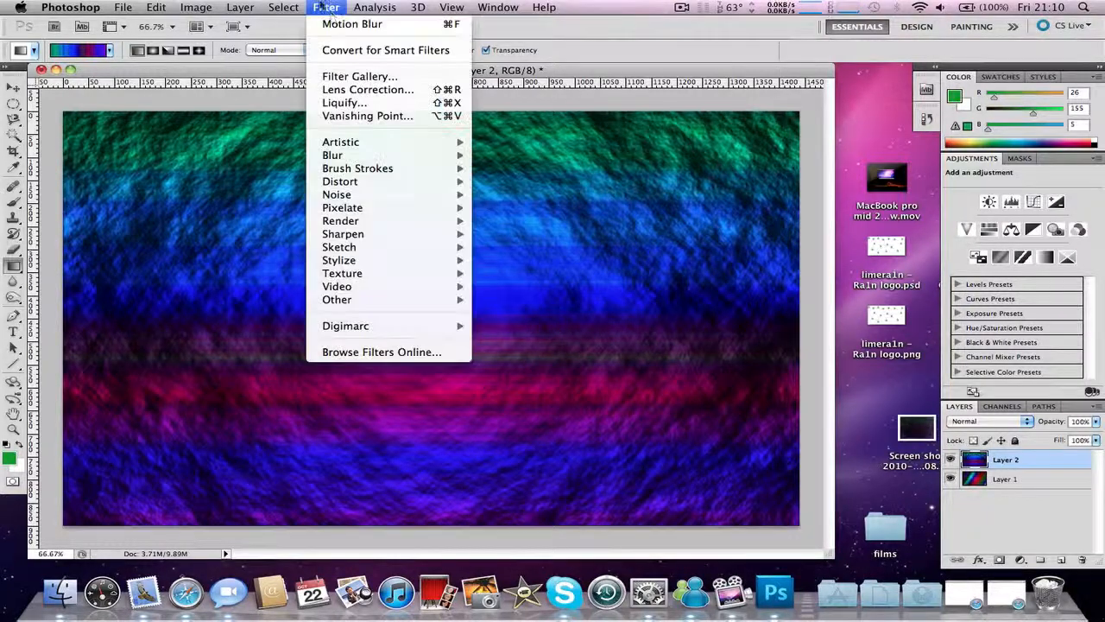
{"action": "mouse_move", "coordinate": [402, 145]}
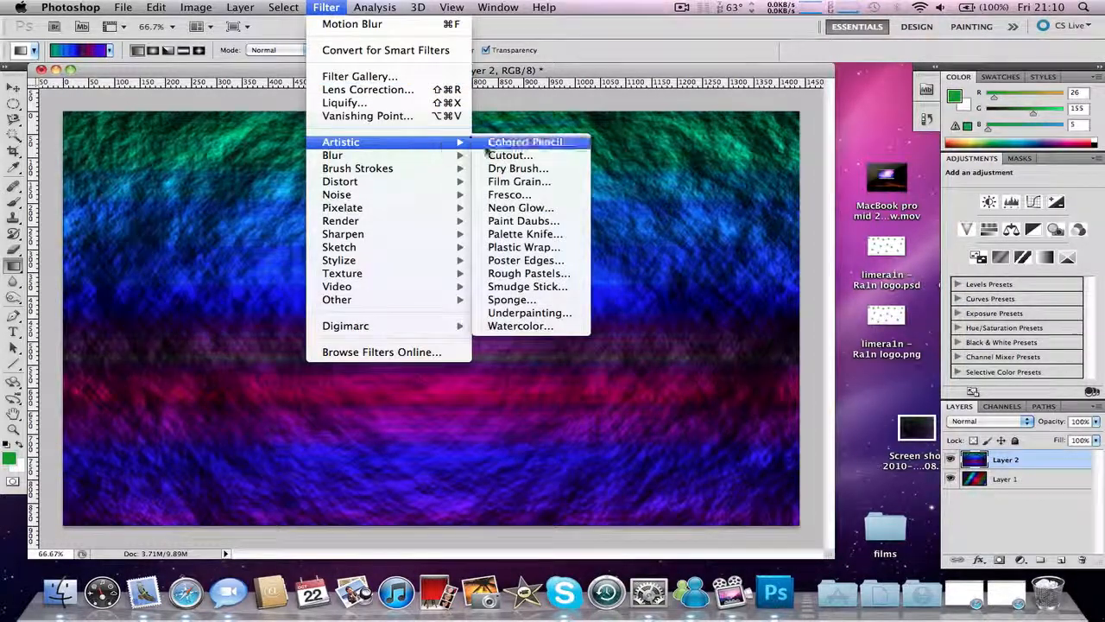
{"action": "left_click", "coordinate": [529, 248]}
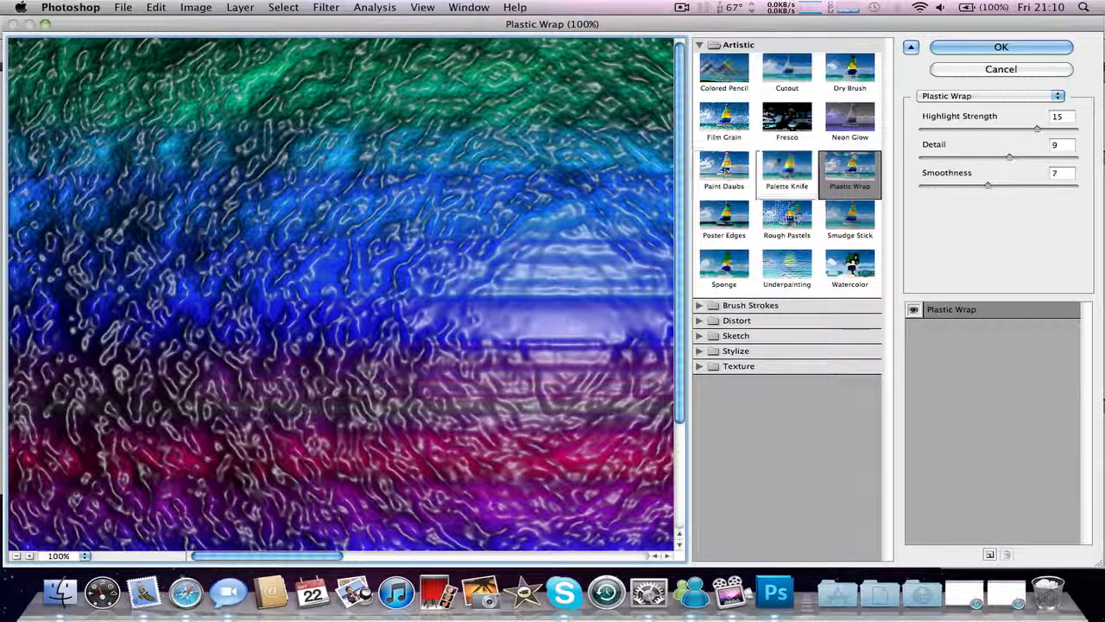
{"action": "left_click", "coordinate": [775, 74]}
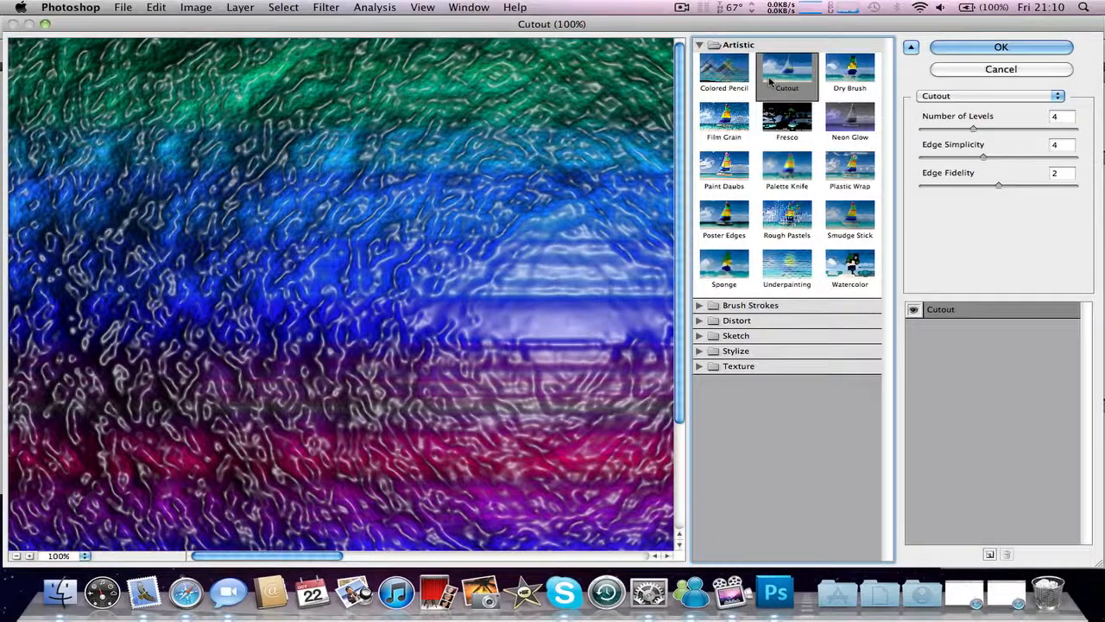
{"action": "left_click", "coordinate": [774, 107]}
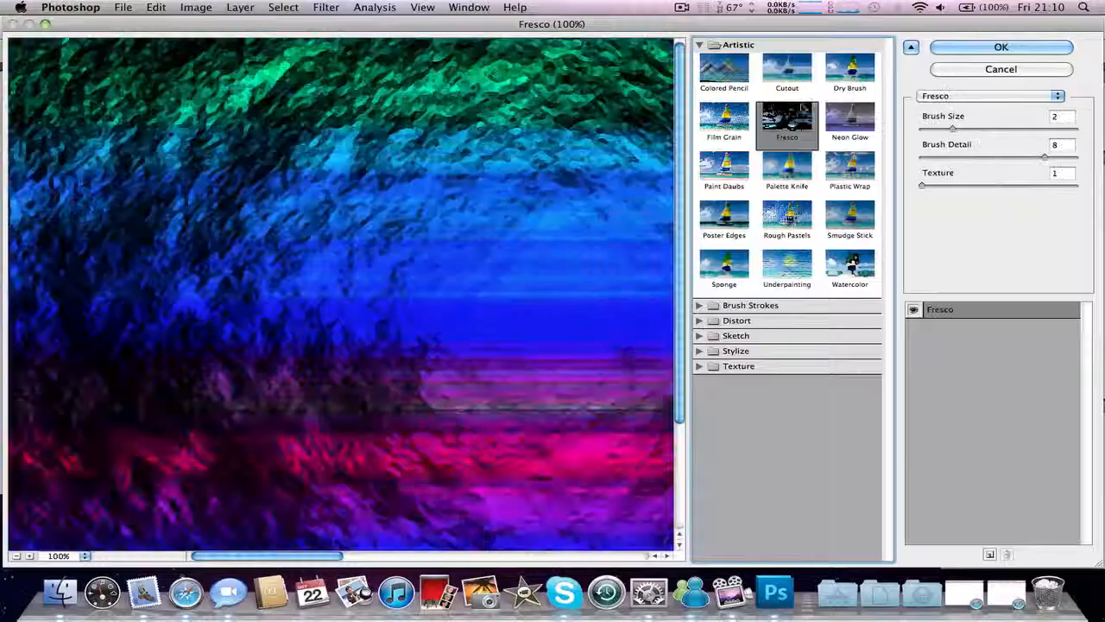
{"action": "left_click", "coordinate": [971, 69]}
Compare several artistic filters on Layer 1 and apply Smudge Stick with stroke length 2, highlight area 0 and intensity 10.
{"action": "left_click", "coordinate": [1010, 480]}
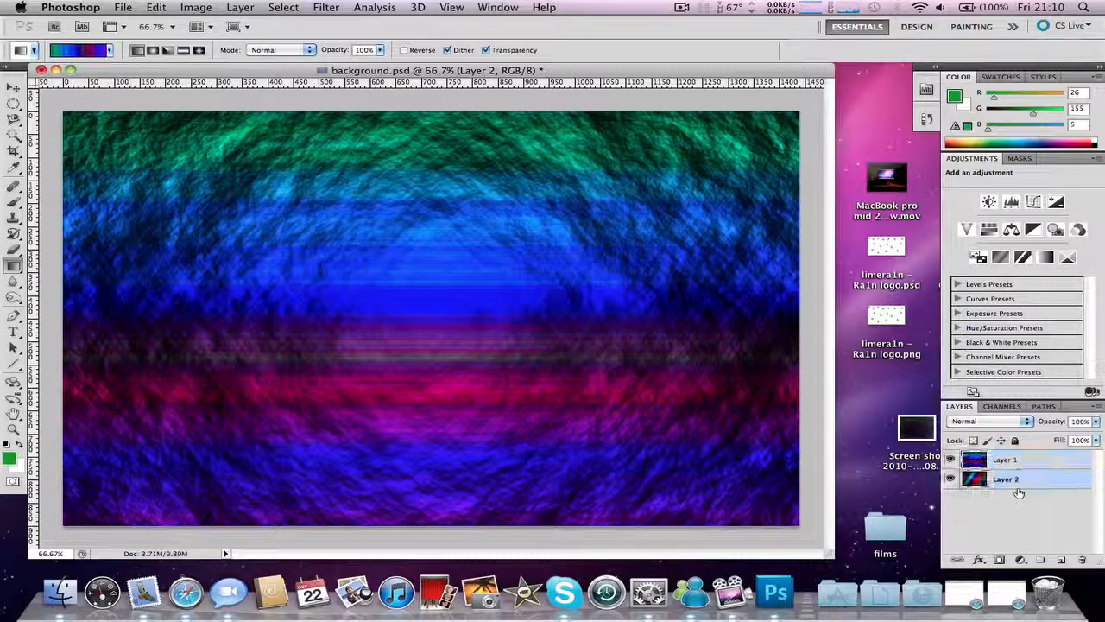
{"action": "left_click", "coordinate": [328, 7]}
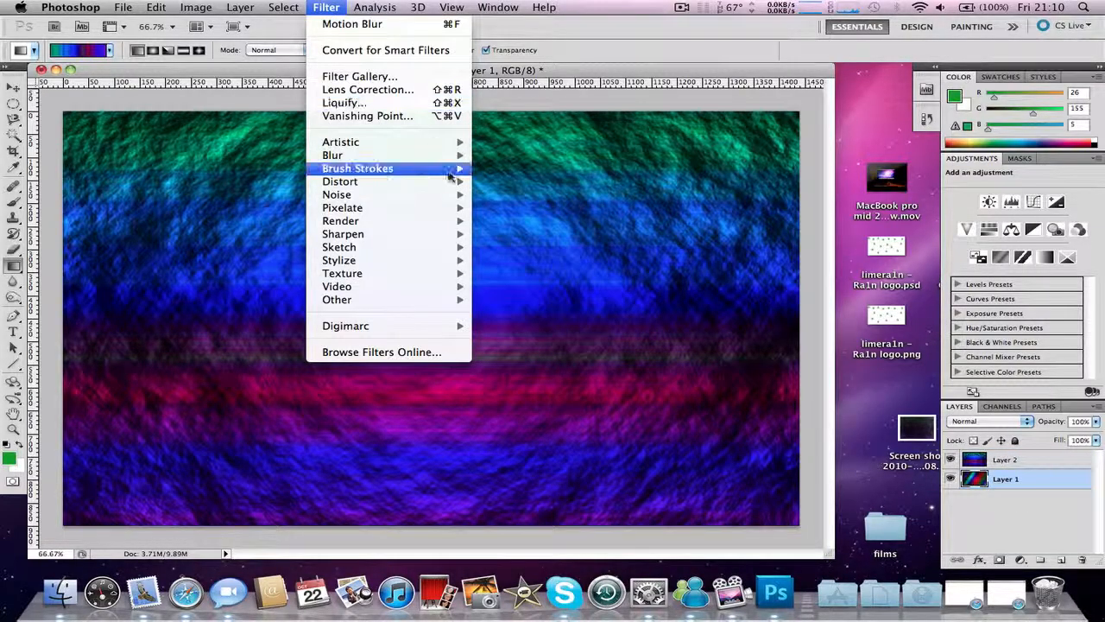
{"action": "mouse_move", "coordinate": [414, 142]}
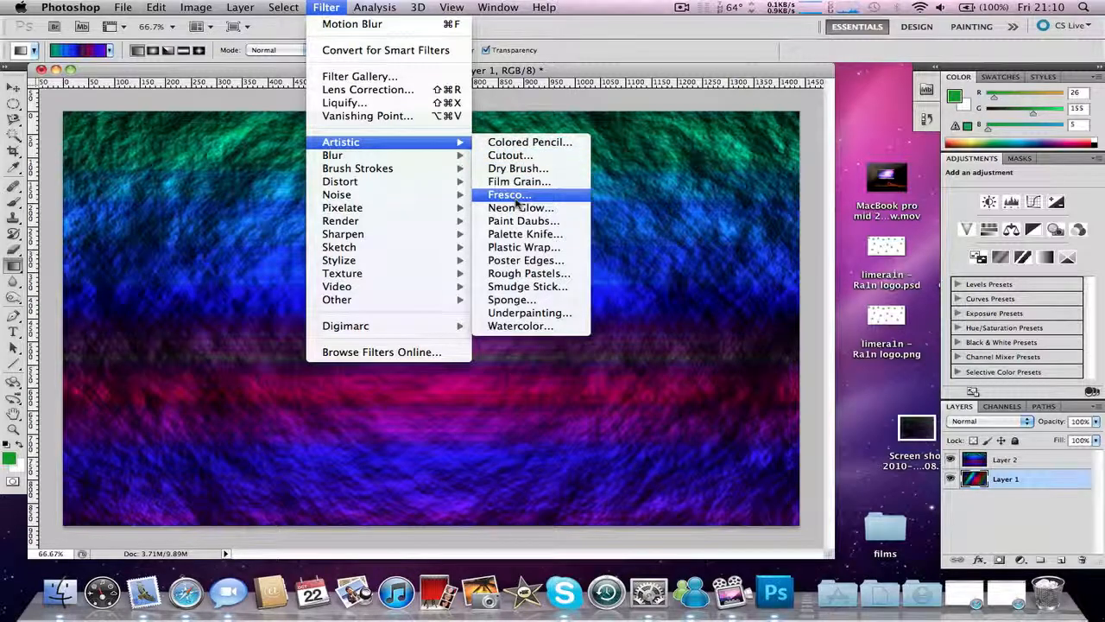
{"action": "left_click", "coordinate": [518, 247]}
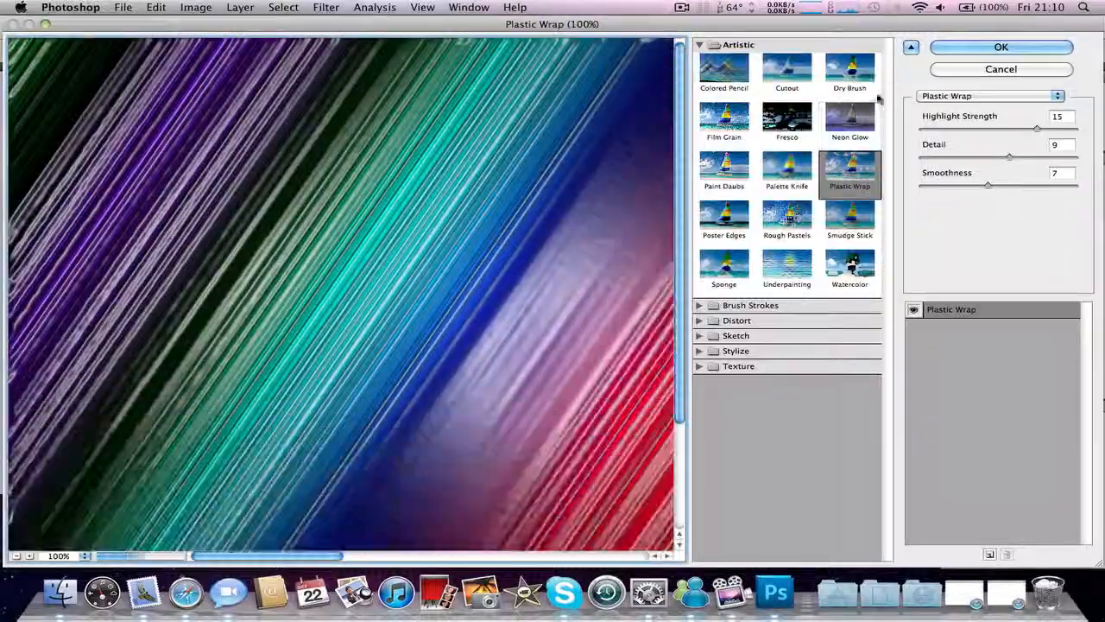
{"action": "left_click", "coordinate": [787, 73]}
{"action": "left_click", "coordinate": [727, 82]}
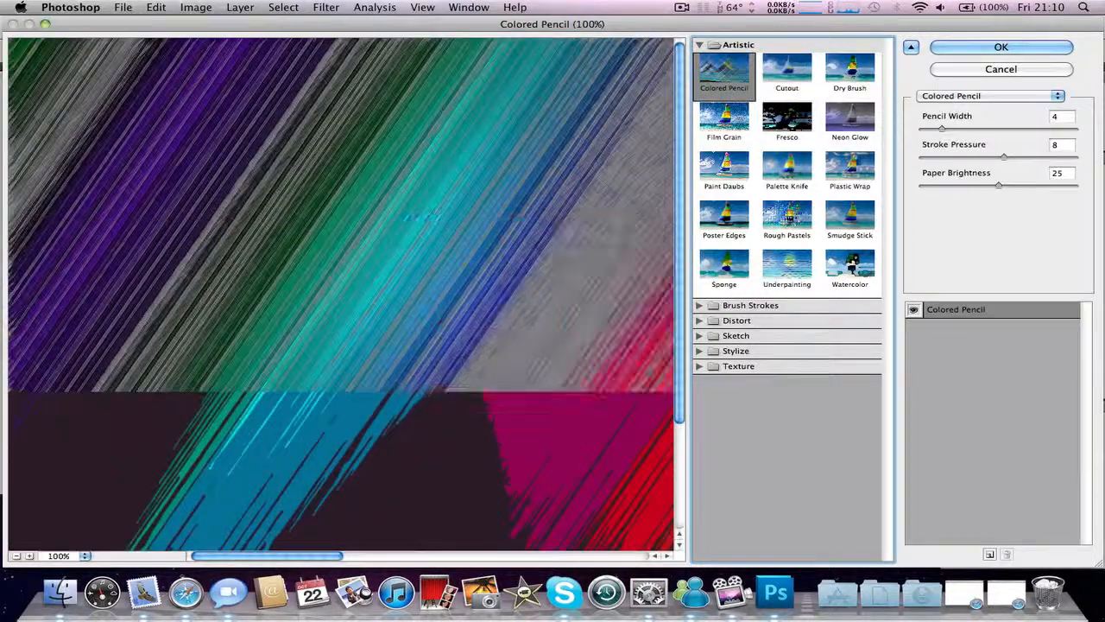
{"action": "left_click", "coordinate": [747, 266]}
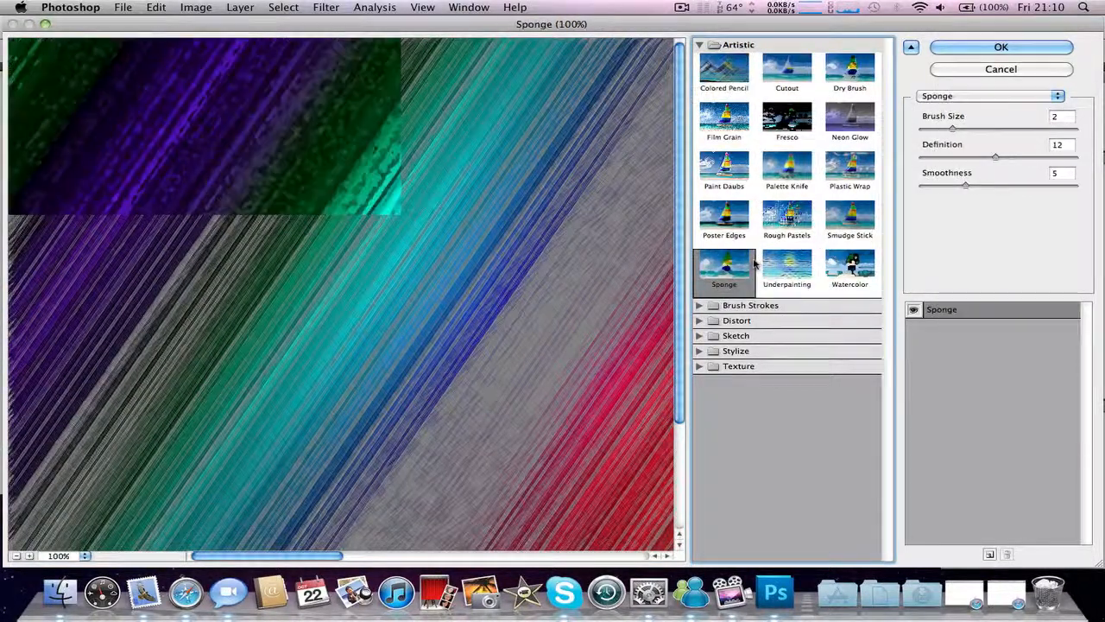
{"action": "left_click", "coordinate": [853, 229]}
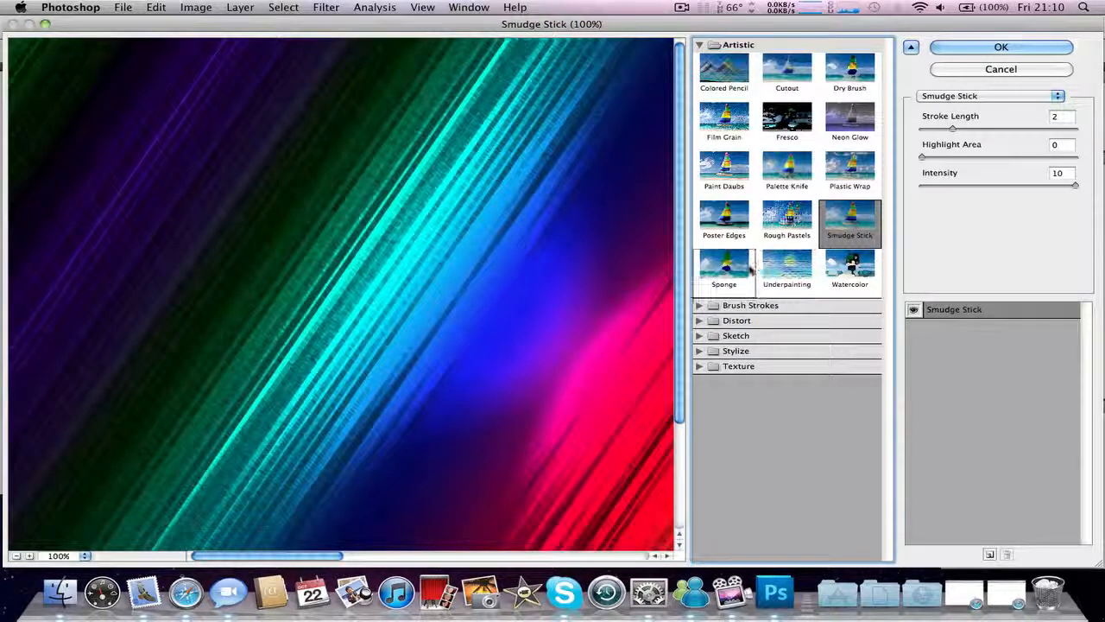
{"action": "left_click", "coordinate": [984, 50]}
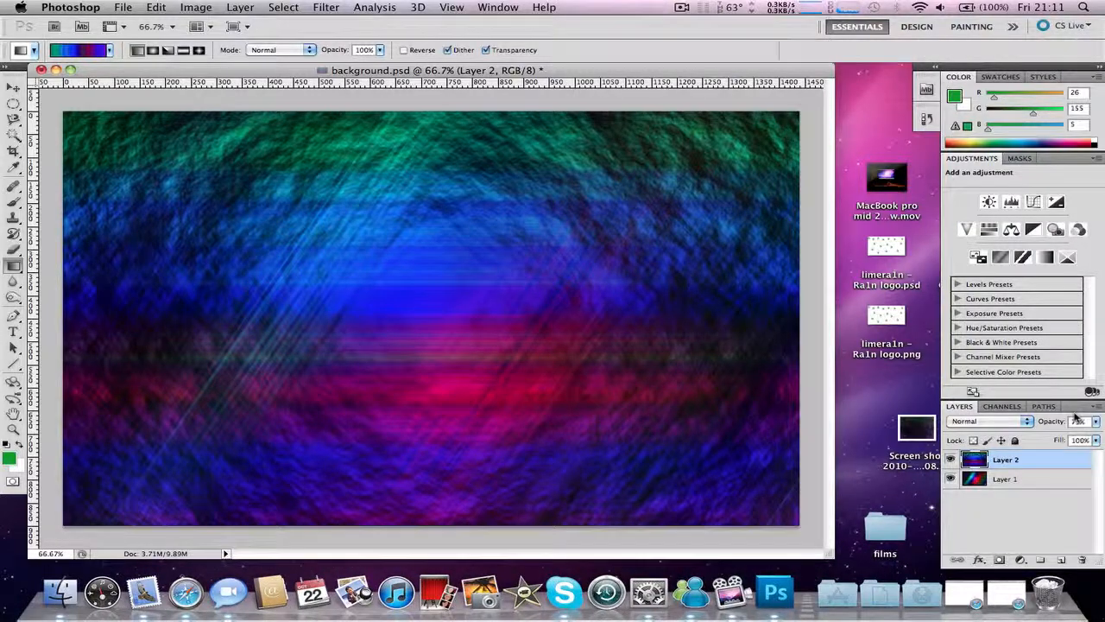
Set the opacity of Layer 2 to 60%.
{"action": "key", "text": "Return"}
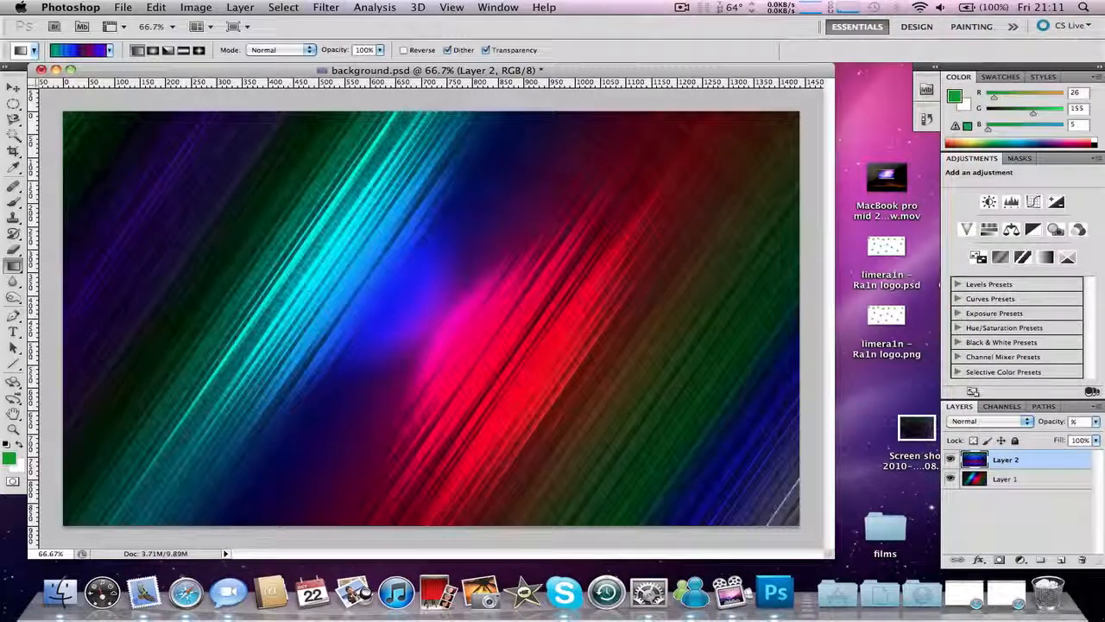
{"action": "type", "text": "60"}
{"action": "key", "text": "Return"}
Try another Motion Blur on Layer 1 with a changed distance and angle.
{"action": "left_click", "coordinate": [1066, 482]}
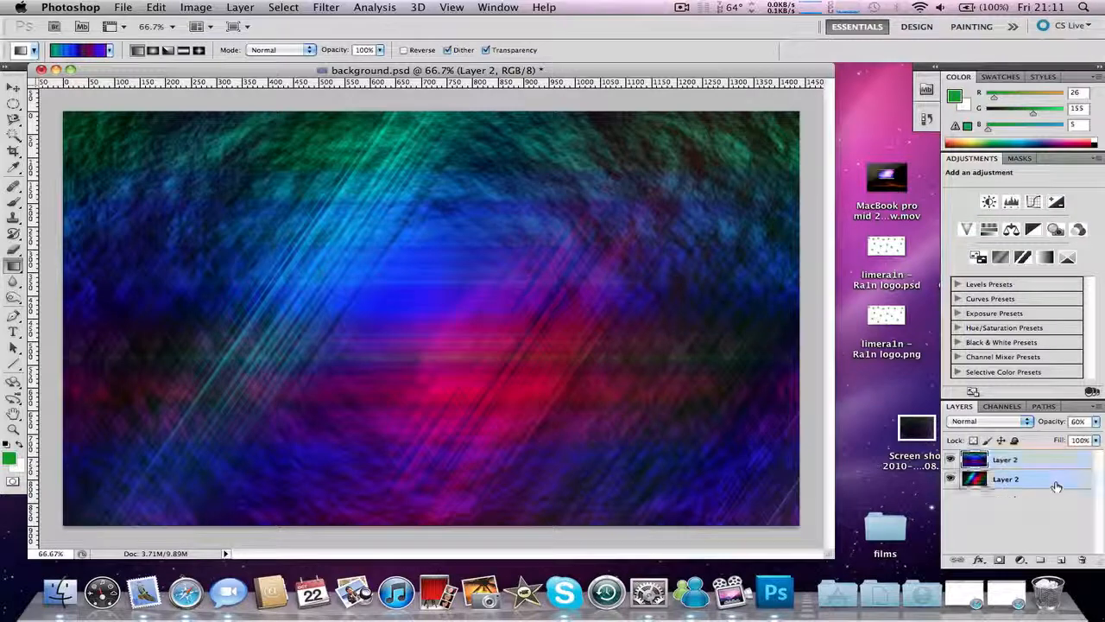
{"action": "left_click", "coordinate": [334, 9]}
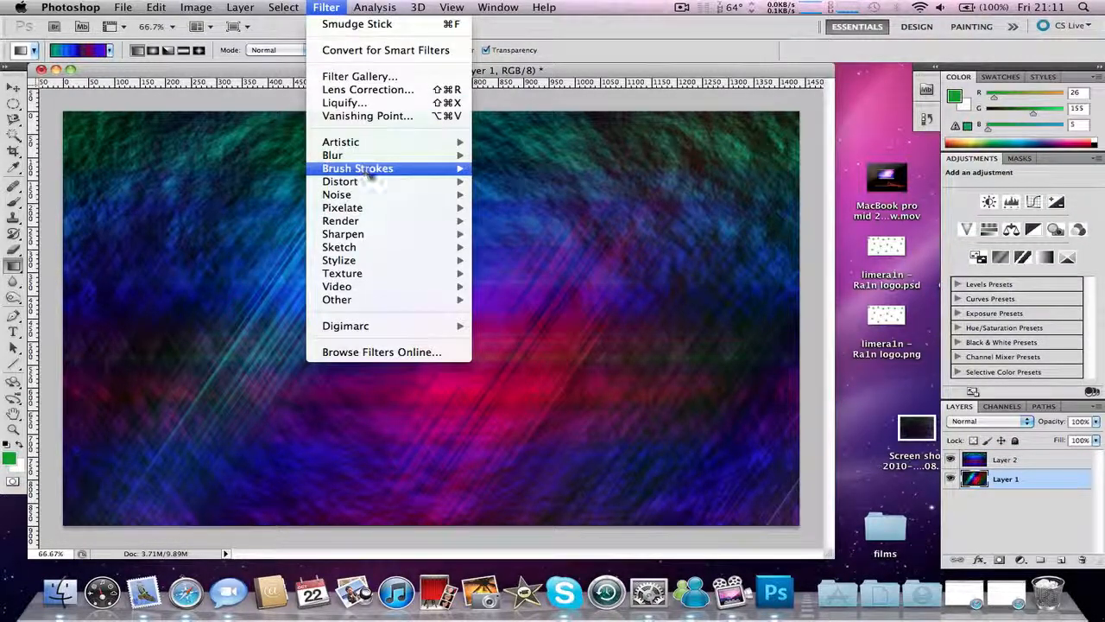
{"action": "mouse_move", "coordinate": [424, 208]}
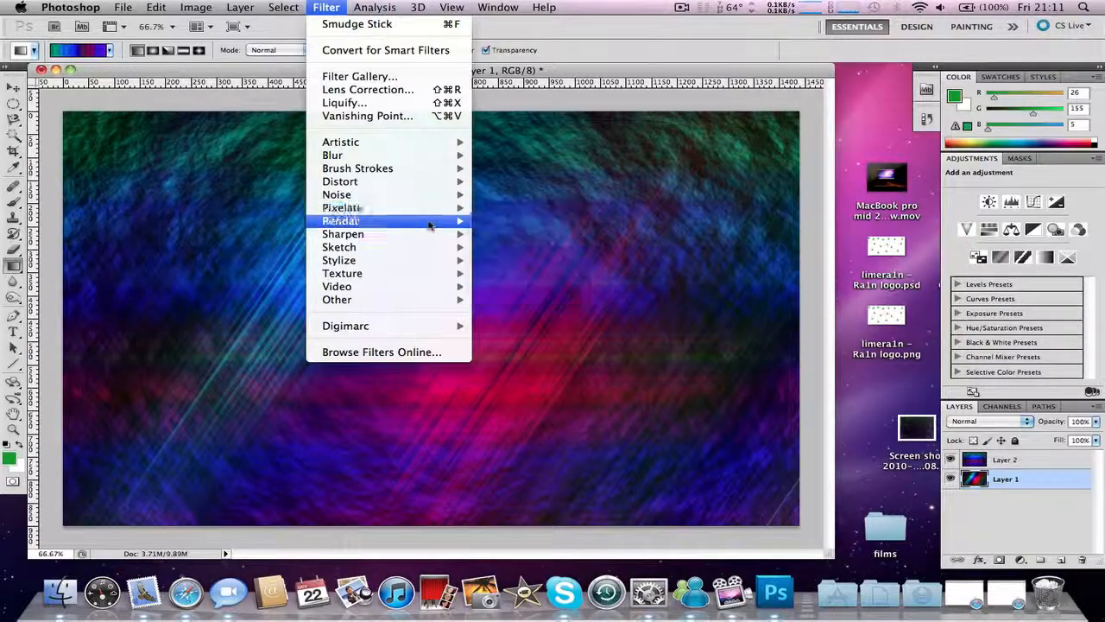
{"action": "mouse_move", "coordinate": [432, 155]}
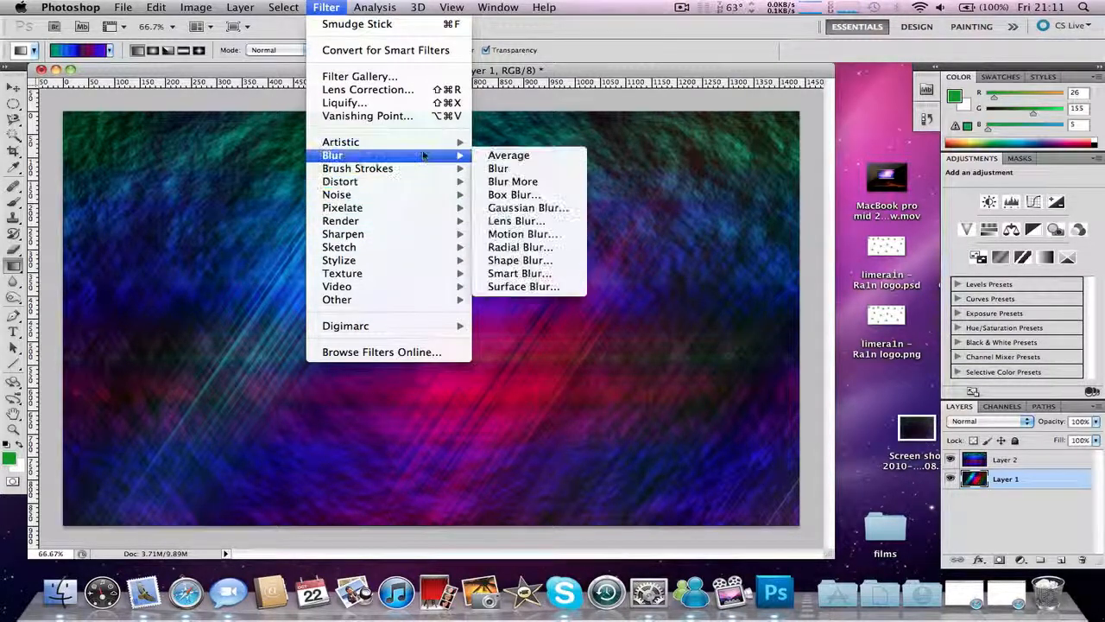
{"action": "left_click", "coordinate": [522, 234]}
{"action": "left_click_drag", "start_coordinate": [697, 490], "coordinate": [720, 490]}
{"action": "left_click_drag", "start_coordinate": [773, 438], "coordinate": [782, 446]}
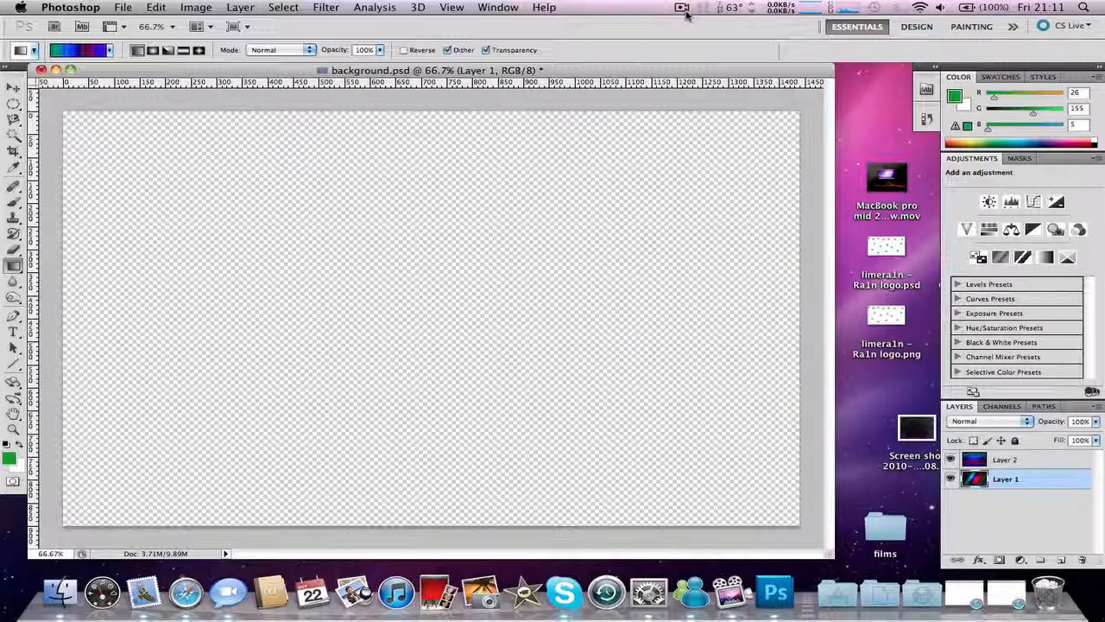
{"action": "left_click", "coordinate": [682, 8]}
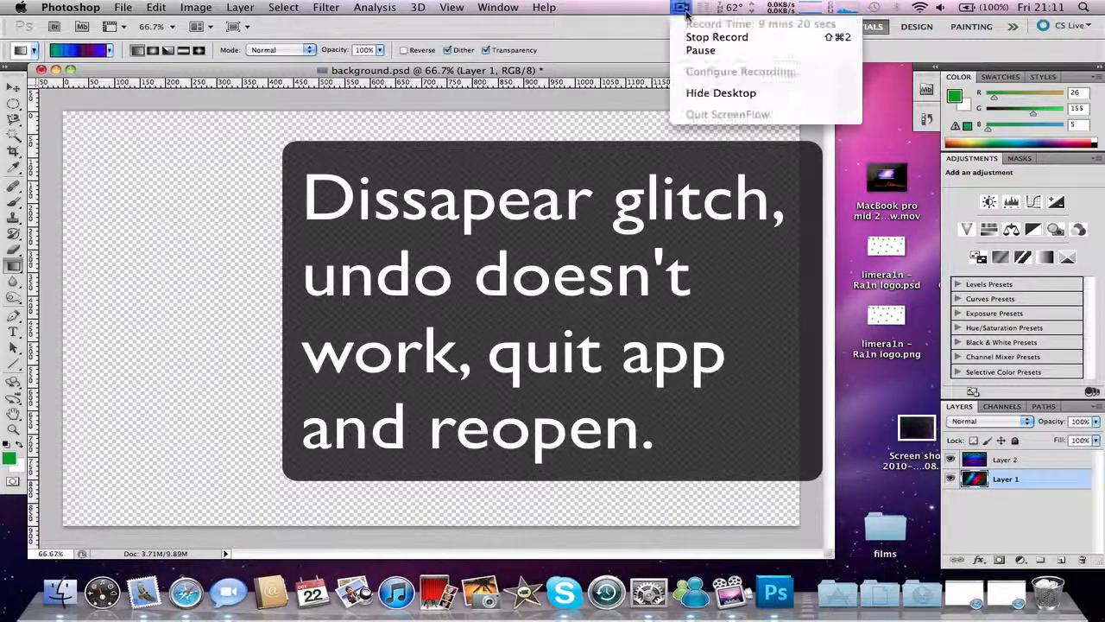
{"action": "left_click", "coordinate": [700, 50]}
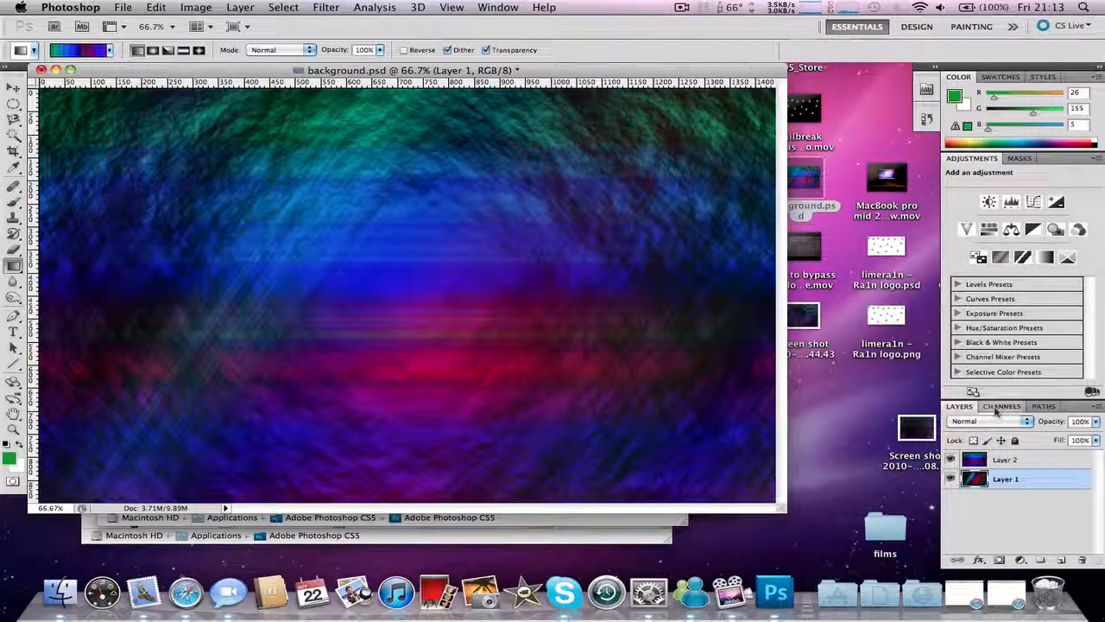
Create a new alpha channel and fill it with Difference Clouds, repeating the filter several times to build a veined texture.
{"action": "left_click", "coordinate": [998, 407]}
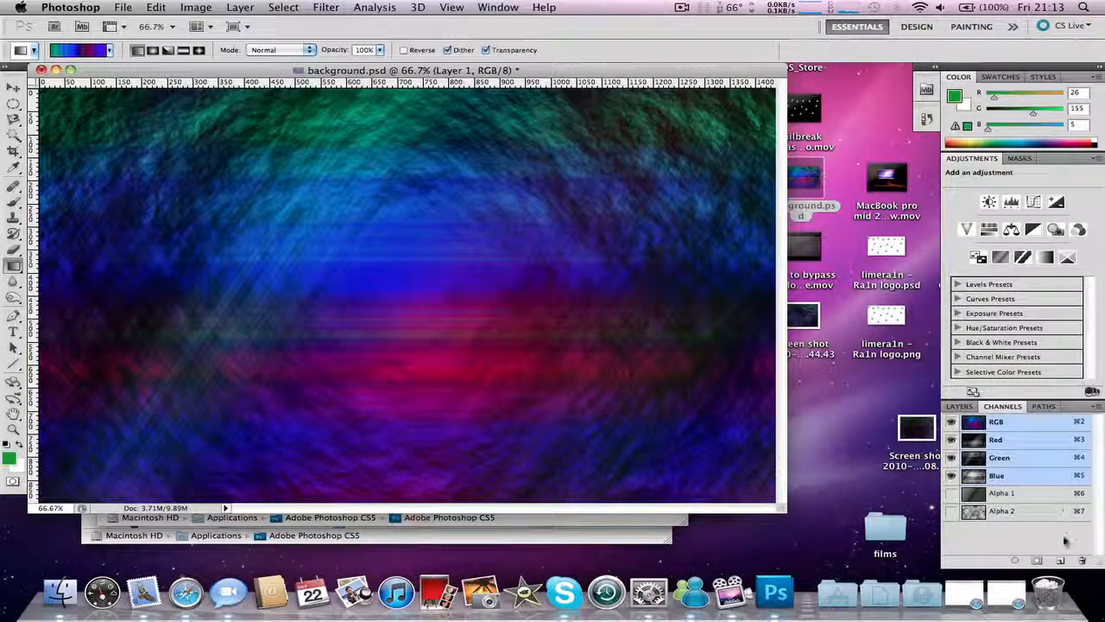
{"action": "left_click", "coordinate": [1060, 560]}
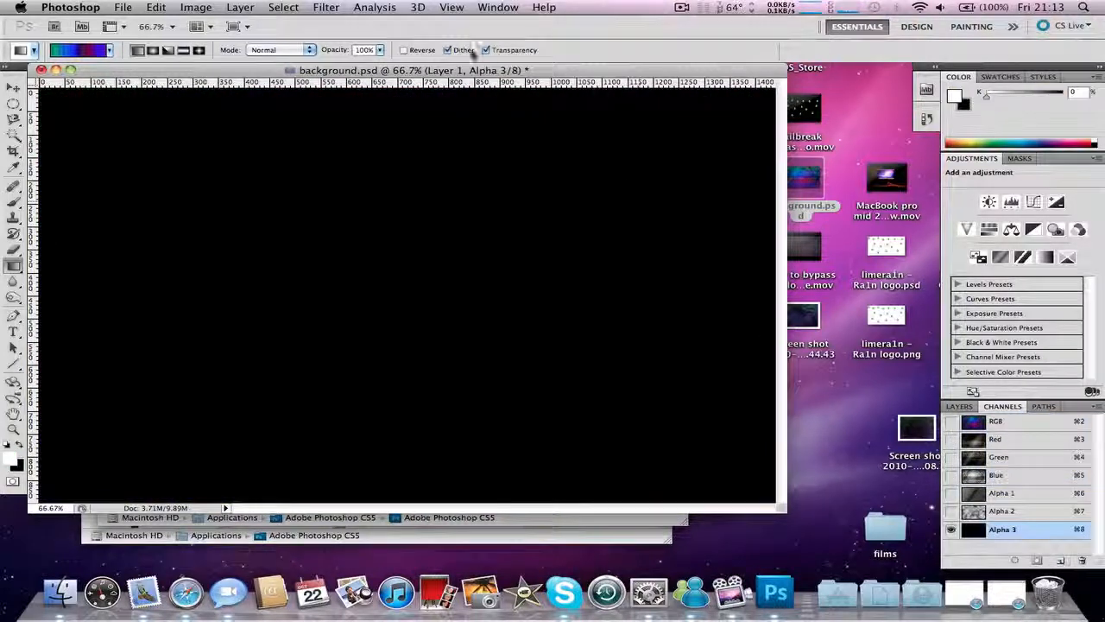
{"action": "left_click", "coordinate": [328, 7]}
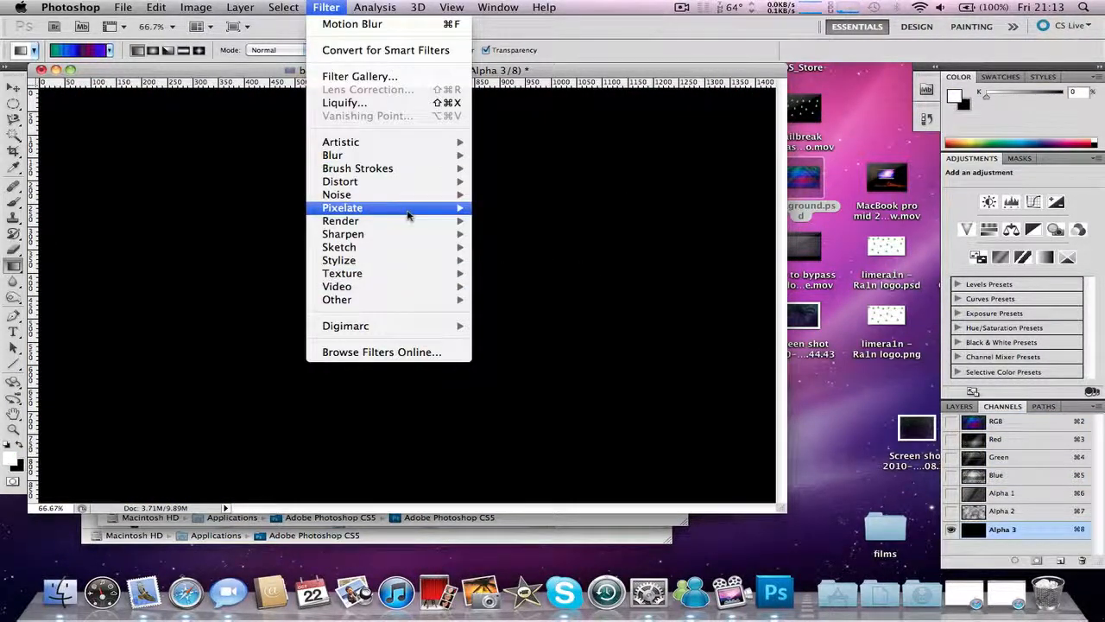
{"action": "mouse_move", "coordinate": [404, 227]}
{"action": "left_click", "coordinate": [583, 235]}
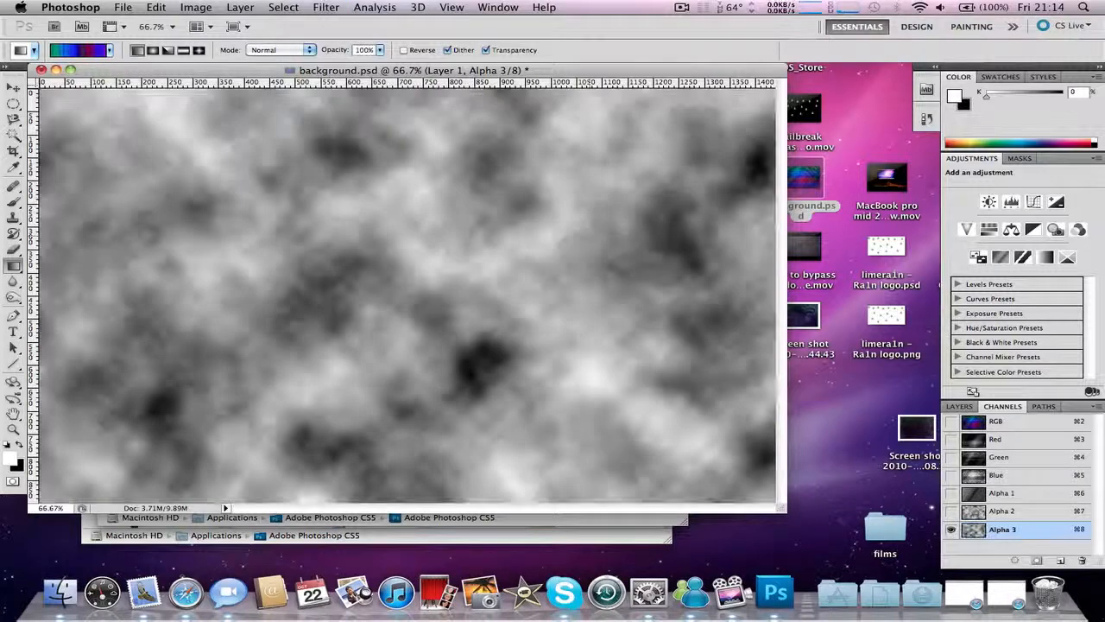
{"action": "key", "text": "super+f"}
{"action": "key", "text": "super+f"}
{"action": "key", "text": "super+f"}
{"action": "key", "text": "super+f"}
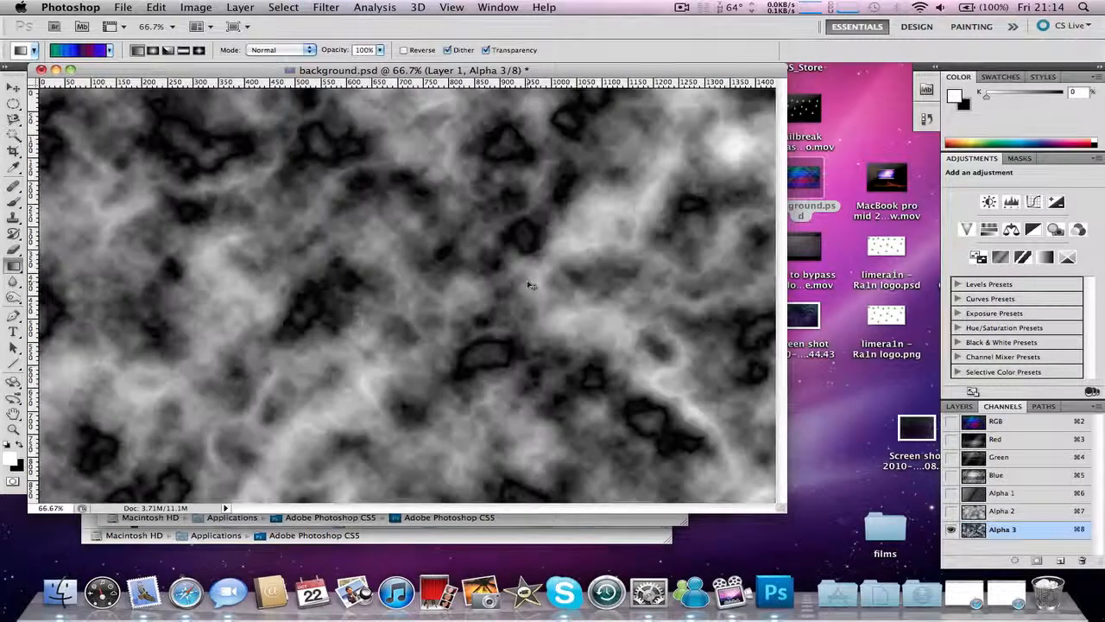
{"action": "key", "text": "super+f"}
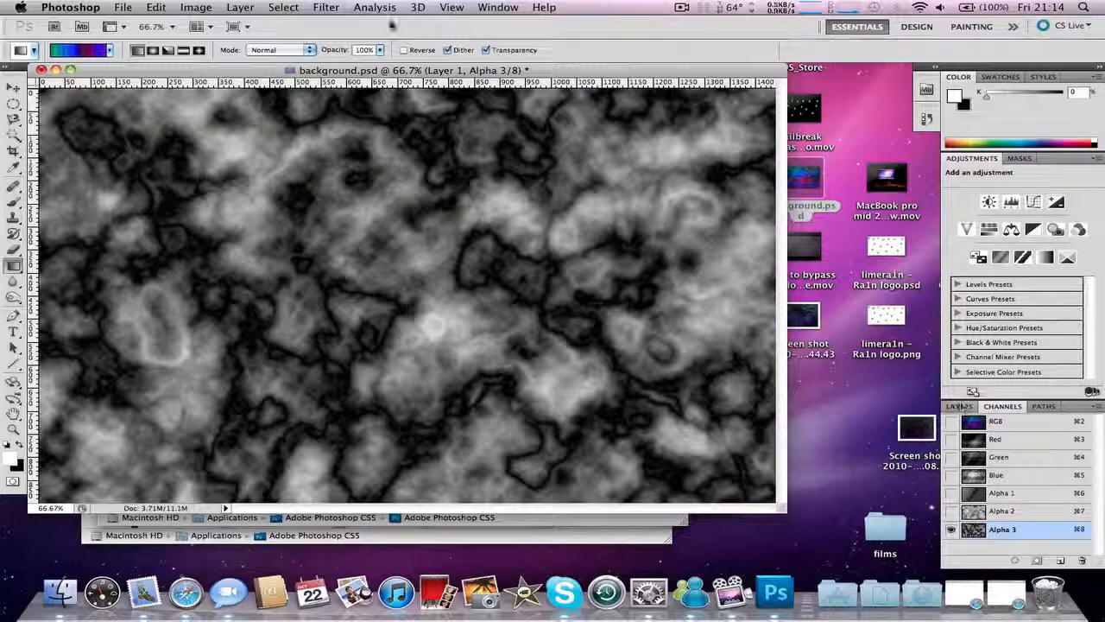
{"action": "left_click", "coordinate": [326, 7]}
{"action": "mouse_move", "coordinate": [404, 158]}
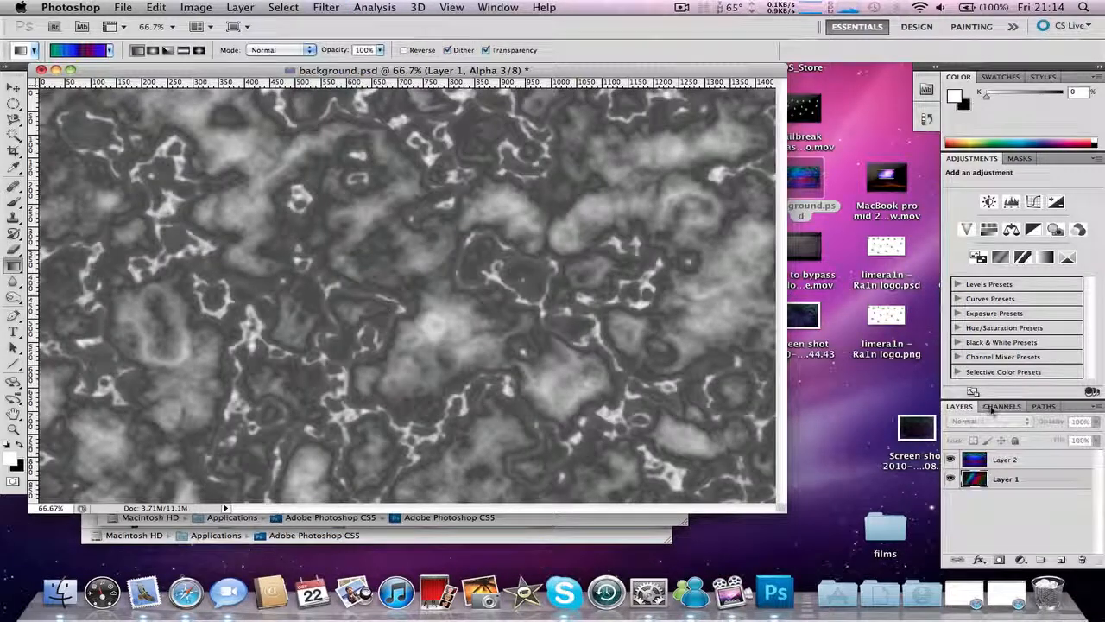
Add a blank layer above Layer 2 and choose the Foreground to Background preset for the Gradient tool.
{"action": "left_click", "coordinate": [1064, 561]}
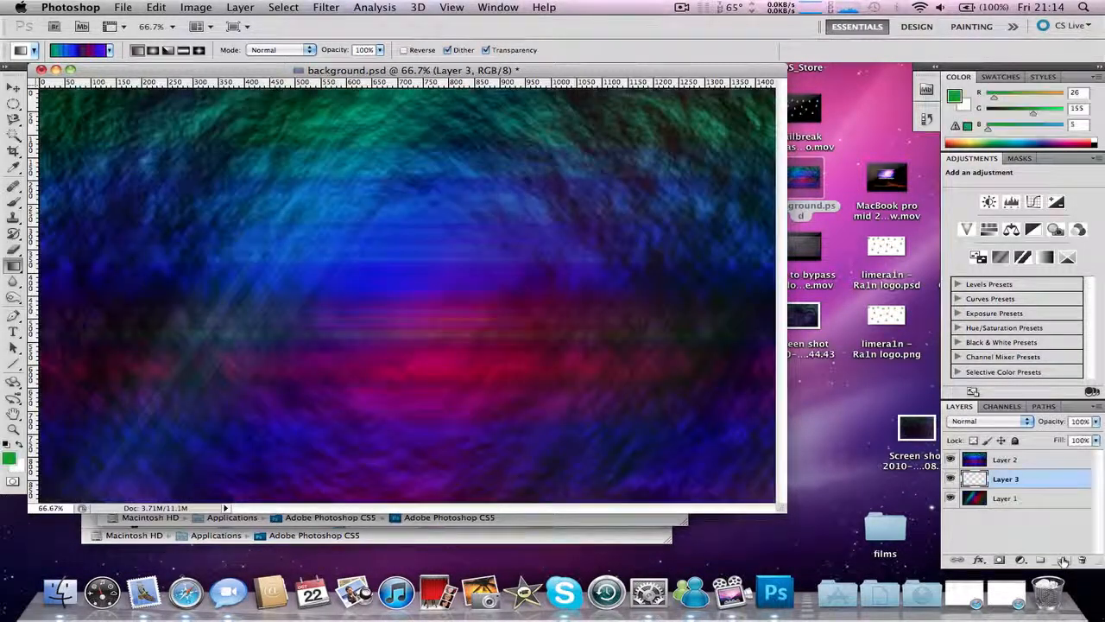
{"action": "left_click_drag", "start_coordinate": [1020, 477], "coordinate": [1010, 455]}
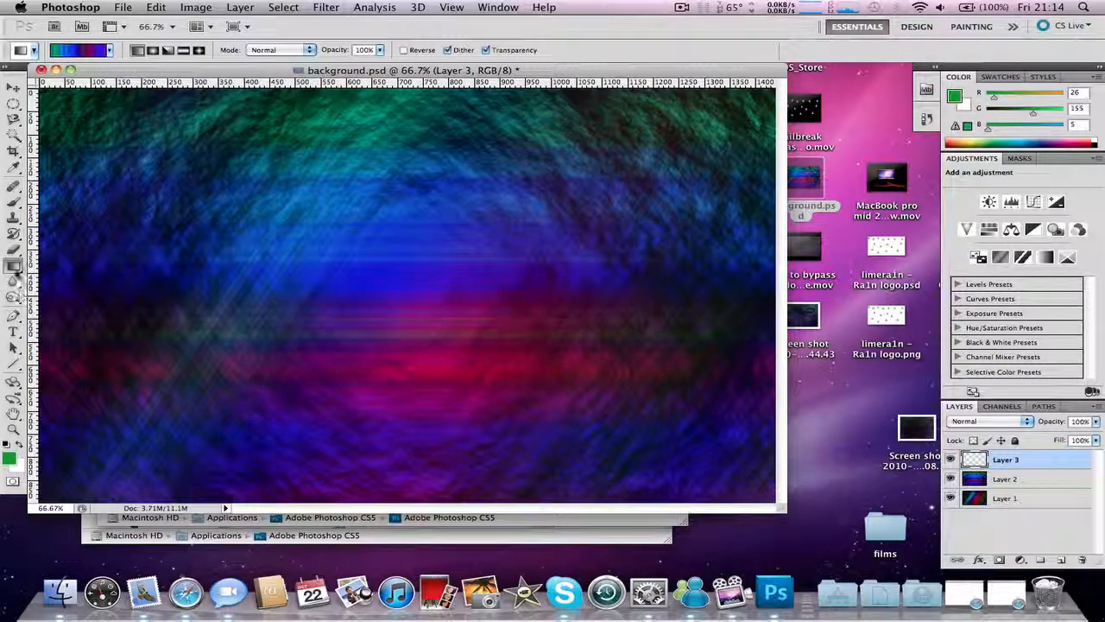
{"action": "left_click", "coordinate": [15, 269]}
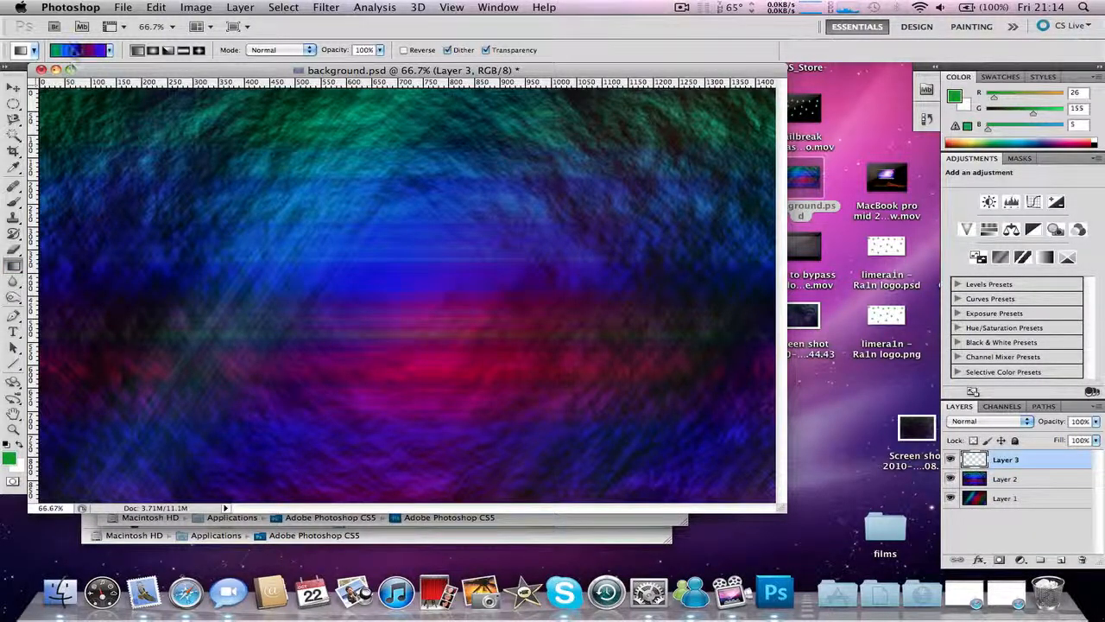
{"action": "left_click", "coordinate": [78, 49]}
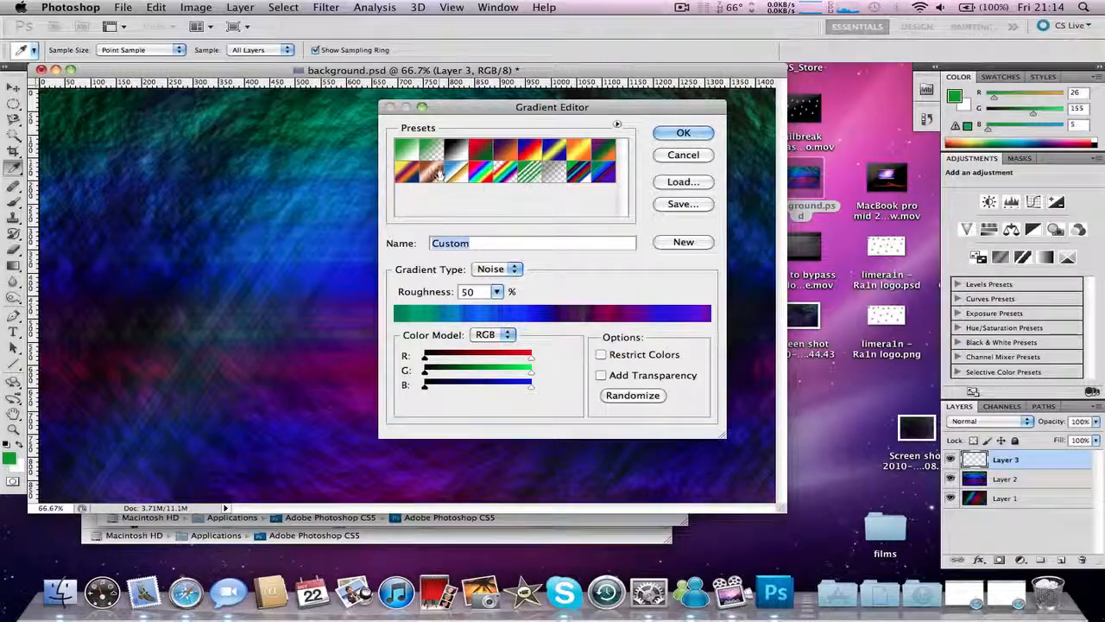
{"action": "left_click", "coordinate": [414, 155]}
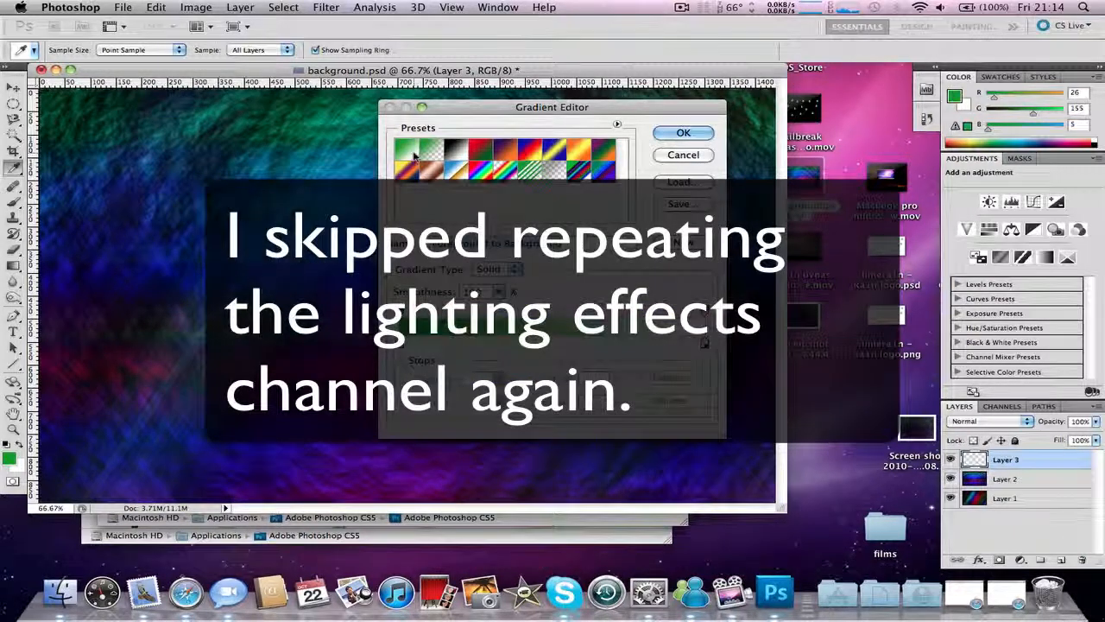
{"action": "key", "text": "Return"}
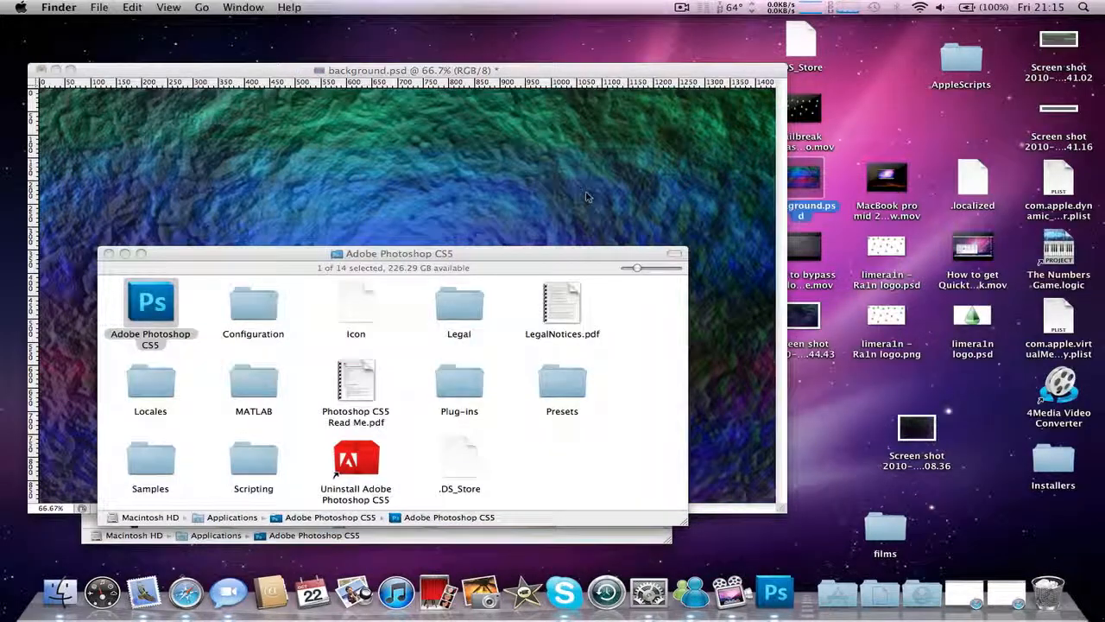
Place apple-logo.png from the desktop into background.psd and scale it proportionally to about 40.5%.
{"action": "key", "text": "ctrl+Down"}
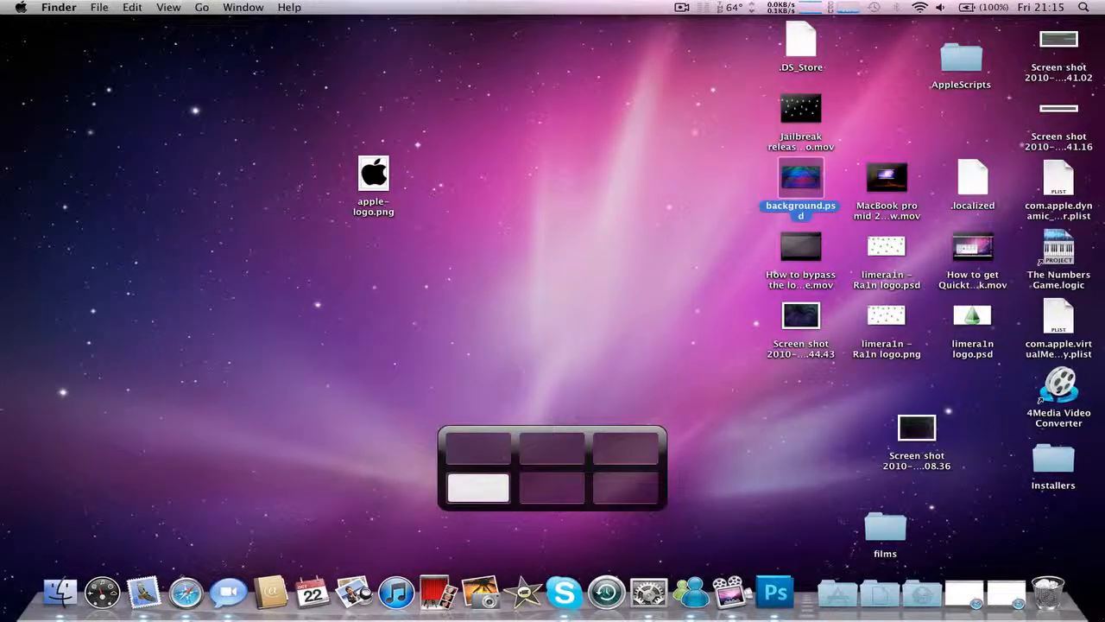
{"action": "left_click", "coordinate": [375, 177]}
{"action": "key", "text": "ctrl+Left"}
{"action": "left_click_drag", "start_coordinate": [376, 182], "coordinate": [422, 251]}
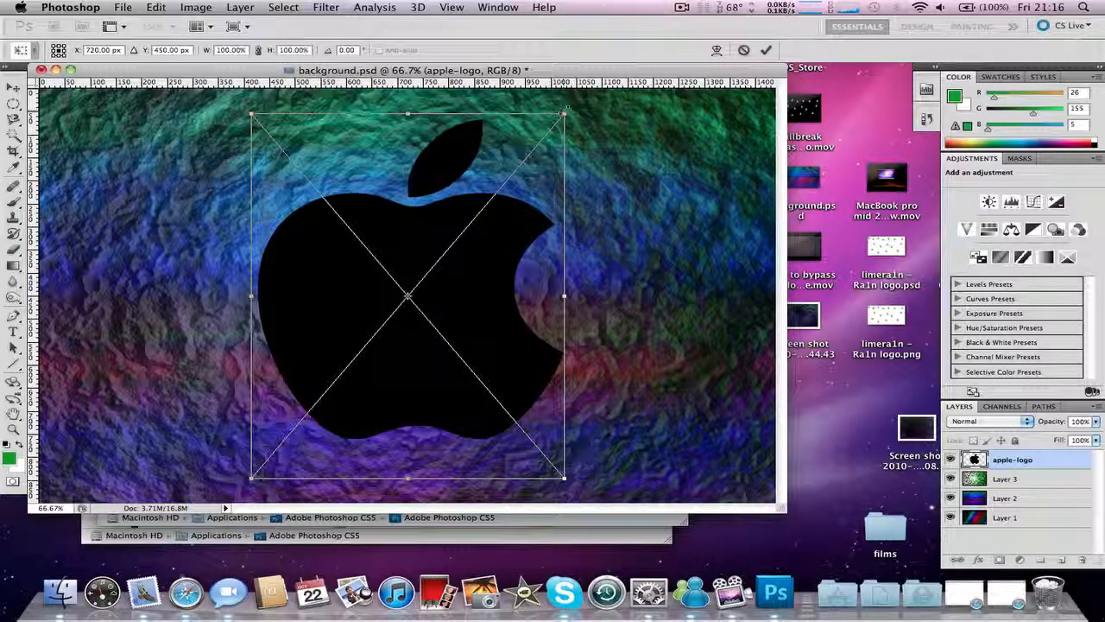
{"action": "left_click_drag", "start_coordinate": [565, 107], "coordinate": [368, 319]}
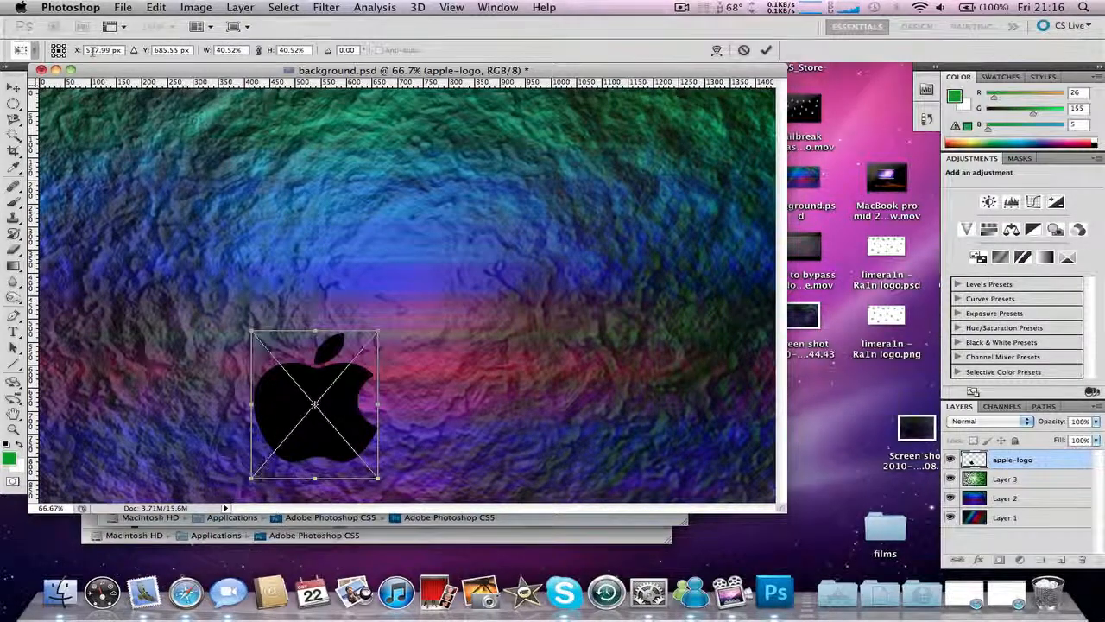
{"action": "right_click", "coordinate": [1036, 464]}
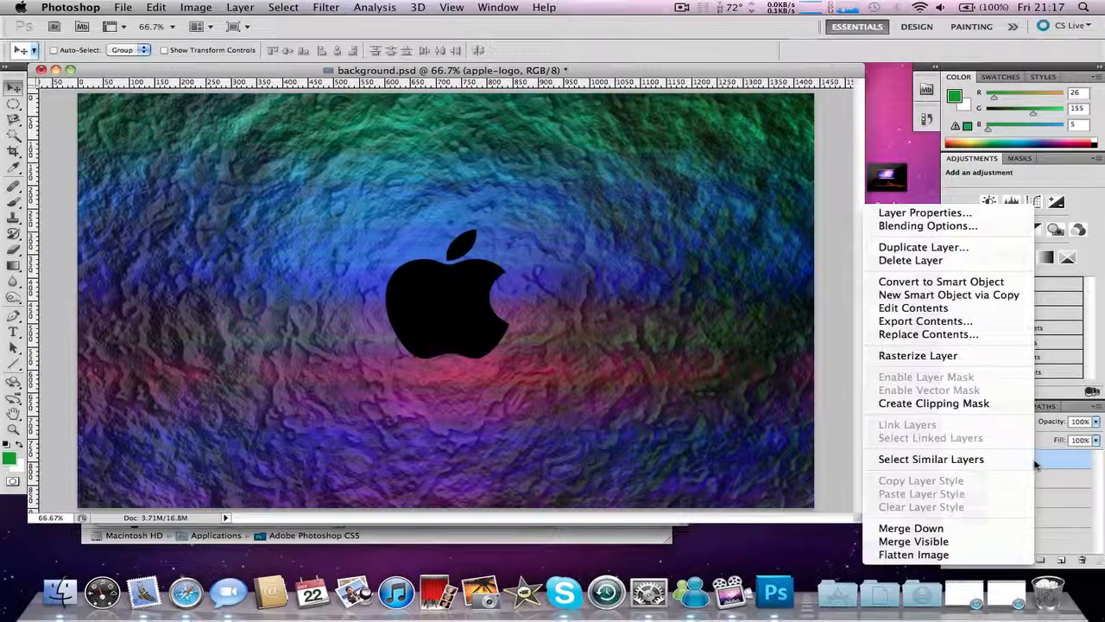
{"action": "left_click", "coordinate": [915, 555]}
{"action": "key", "text": "super+z"}
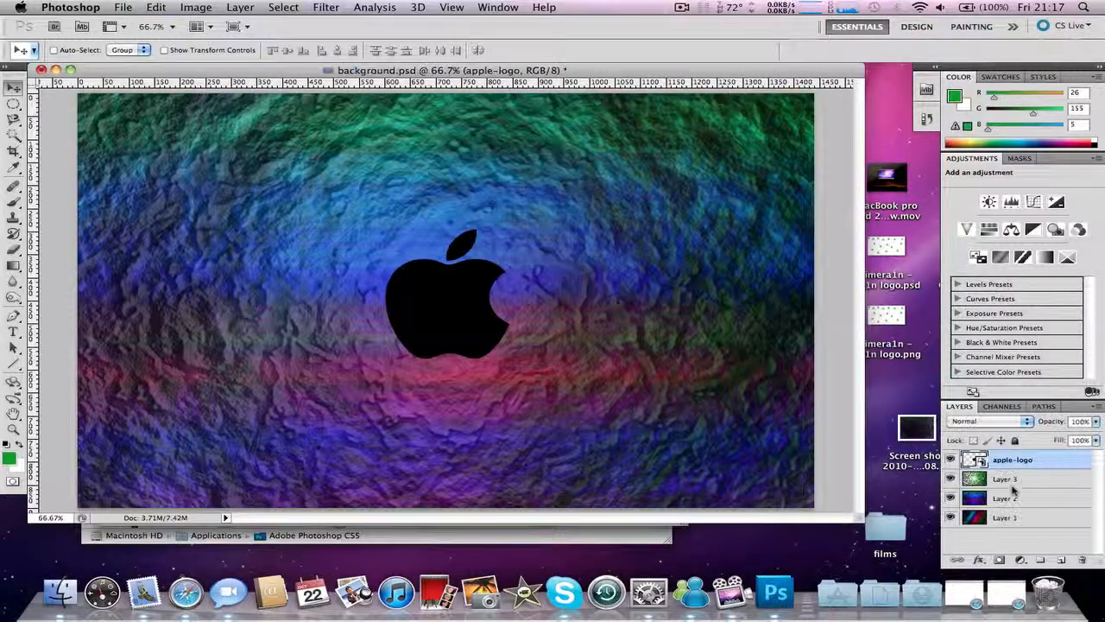
Rasterize the apple-logo layer and give it a dark grainy texture with a filter, trying Neon Glow, Film Grain, Fresco and Plastic Wrap.
{"action": "right_click", "coordinate": [1013, 462]}
{"action": "left_click", "coordinate": [915, 354]}
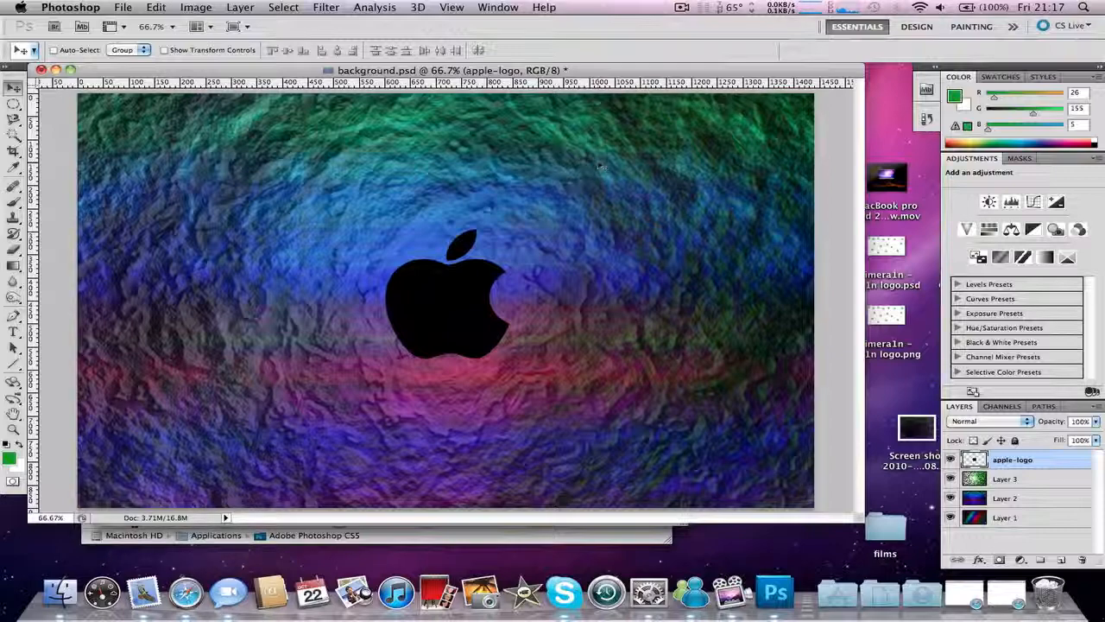
{"action": "left_click", "coordinate": [341, 6]}
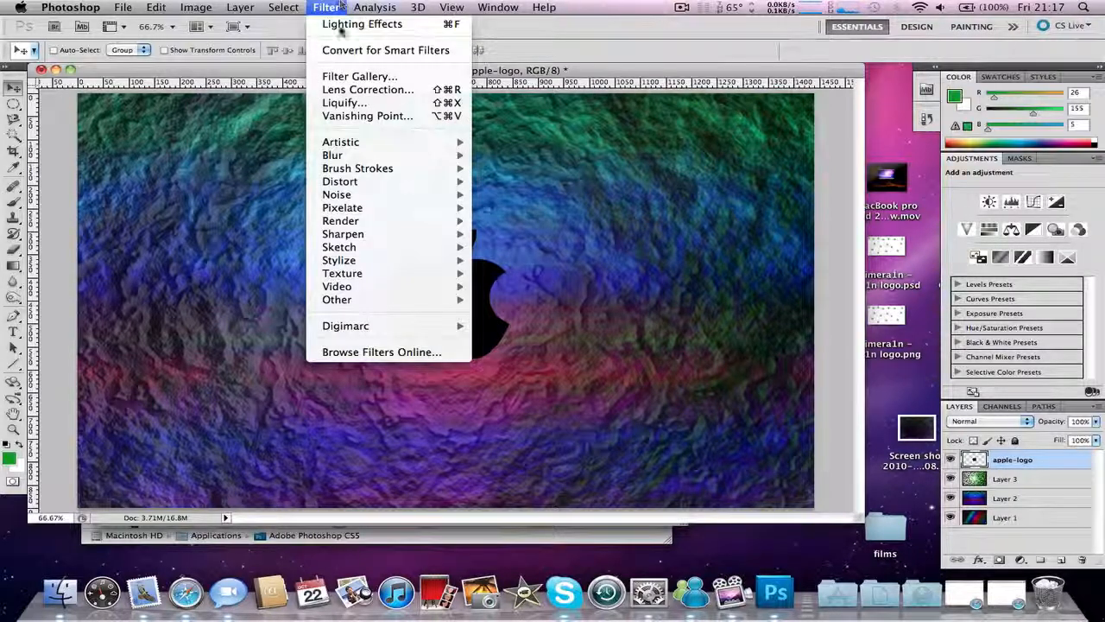
{"action": "mouse_move", "coordinate": [380, 142]}
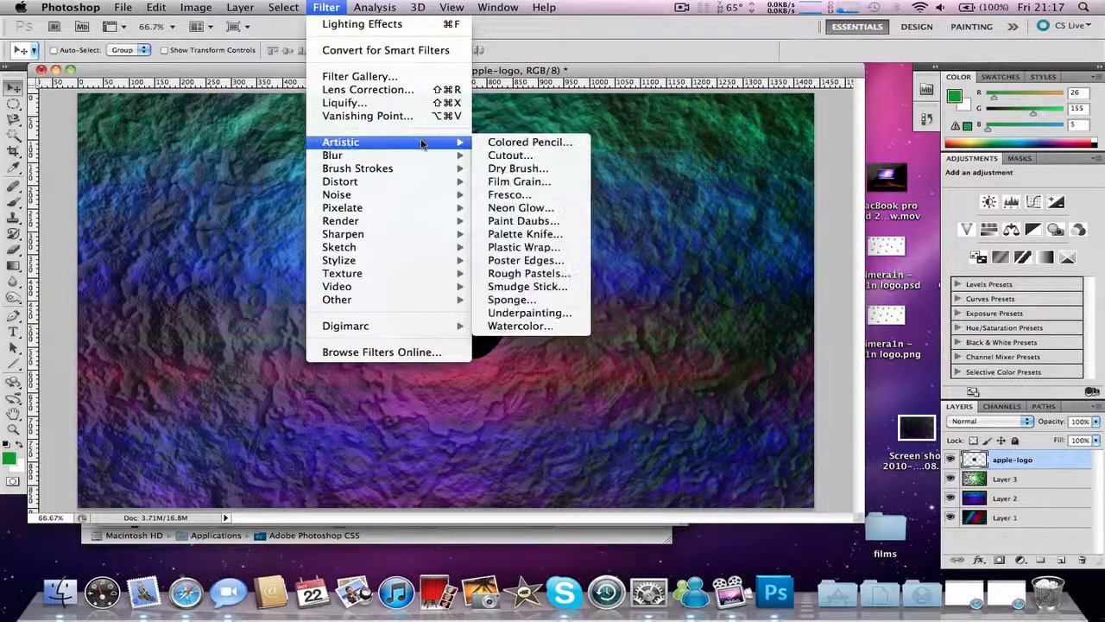
{"action": "left_click", "coordinate": [517, 209]}
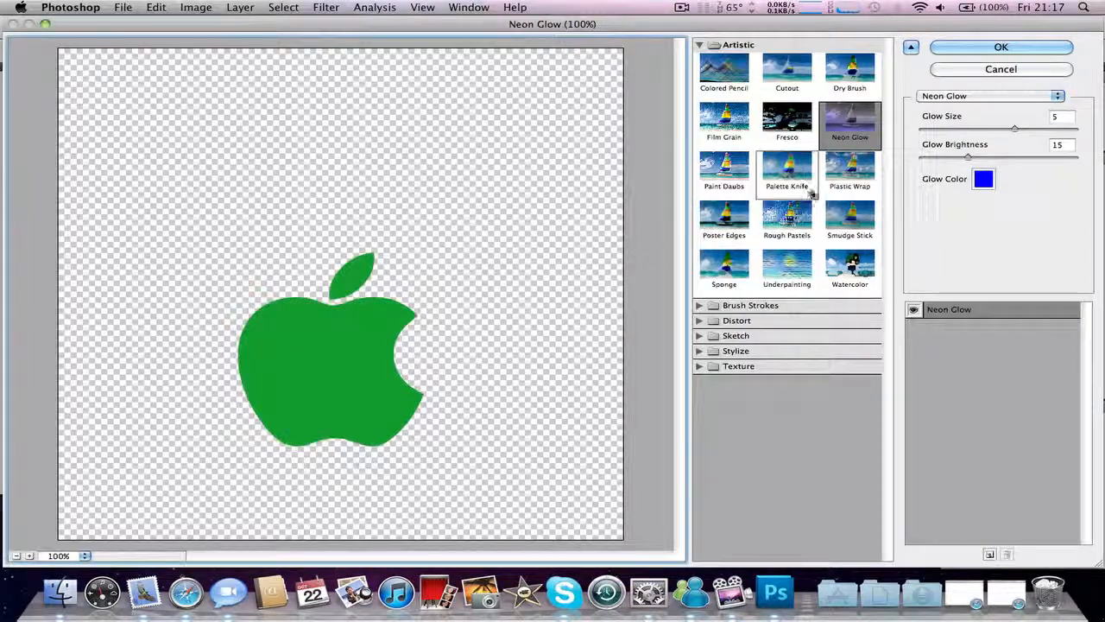
{"action": "left_click", "coordinate": [724, 121]}
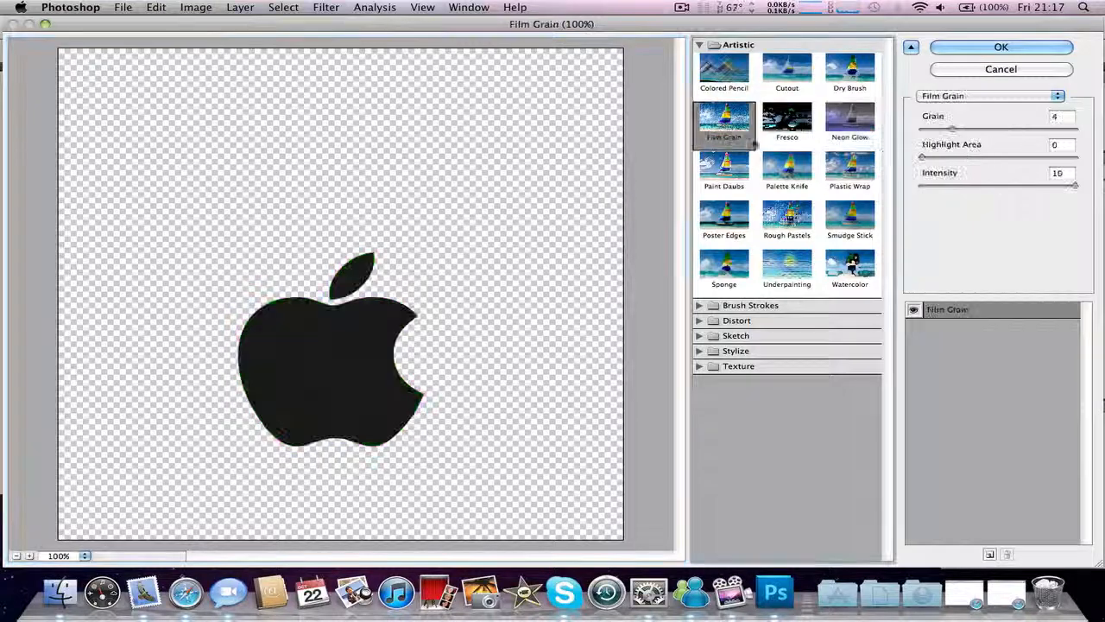
{"action": "left_click", "coordinate": [786, 121]}
{"action": "left_click", "coordinate": [849, 119]}
{"action": "left_click", "coordinate": [837, 181]}
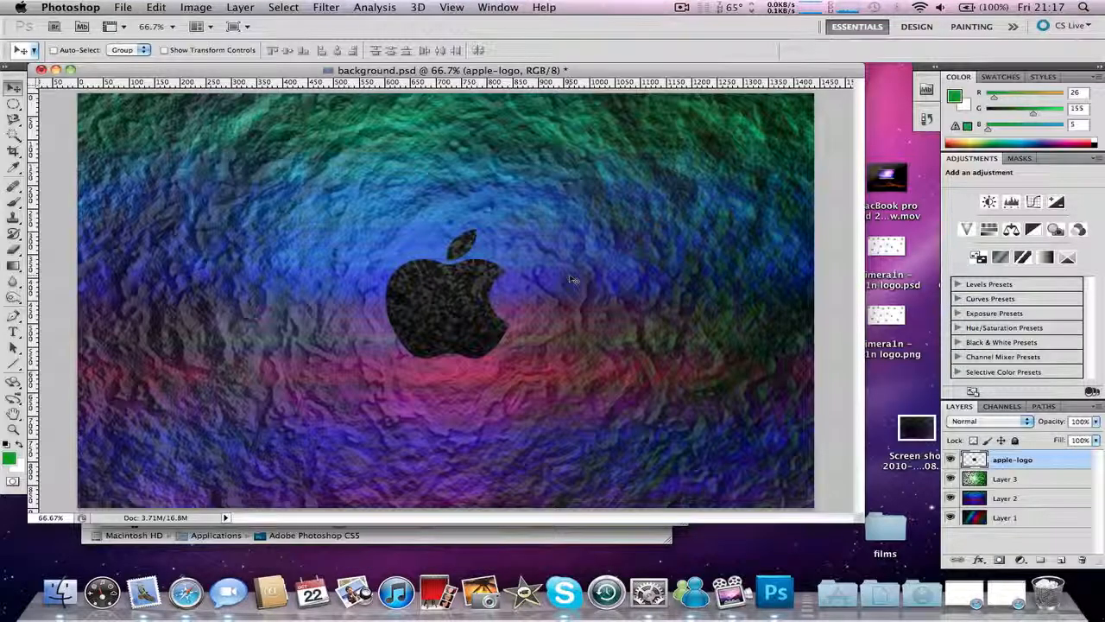
{"action": "left_click", "coordinate": [185, 8]}
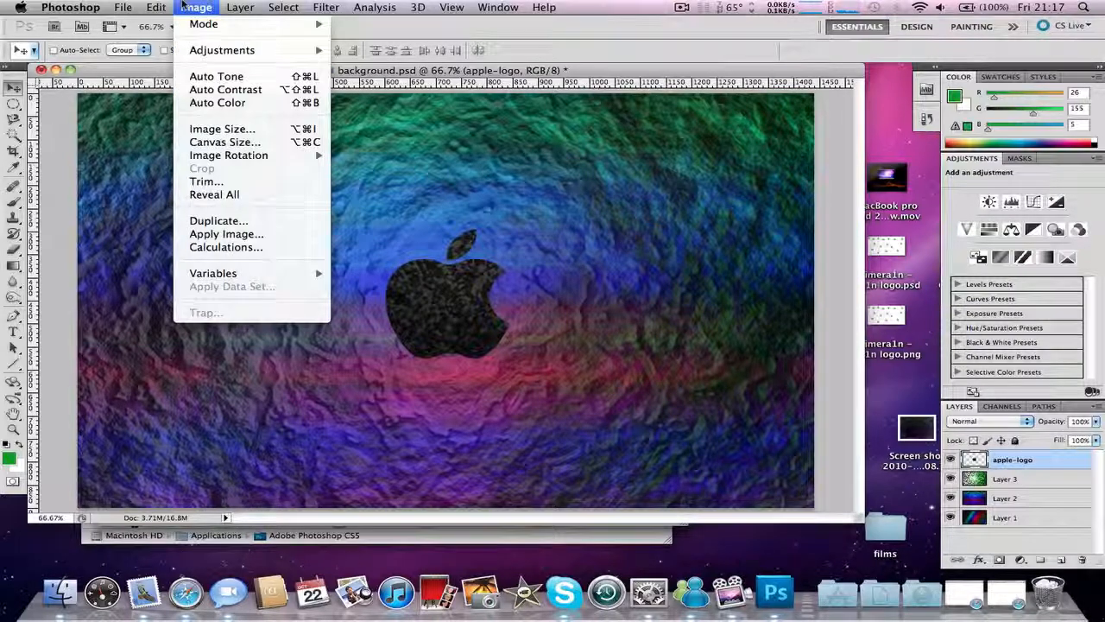
{"action": "left_click", "coordinate": [183, 7]}
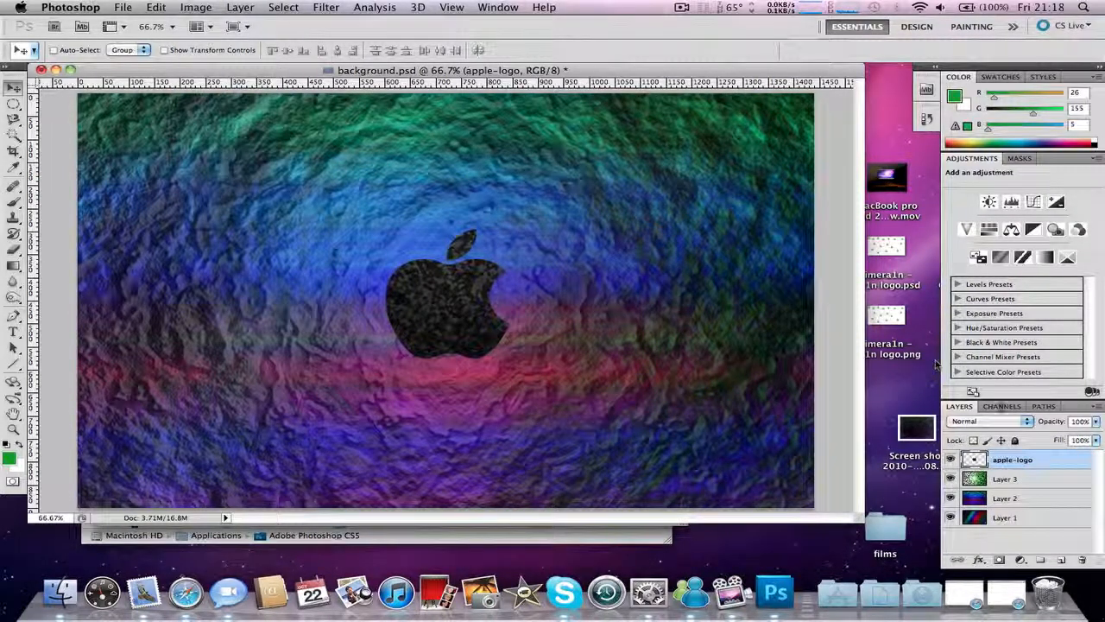
Add a Drop Shadow to the apple-logo layer and move the style dialog so the logo can be seen.
{"action": "double_click", "coordinate": [1048, 459]}
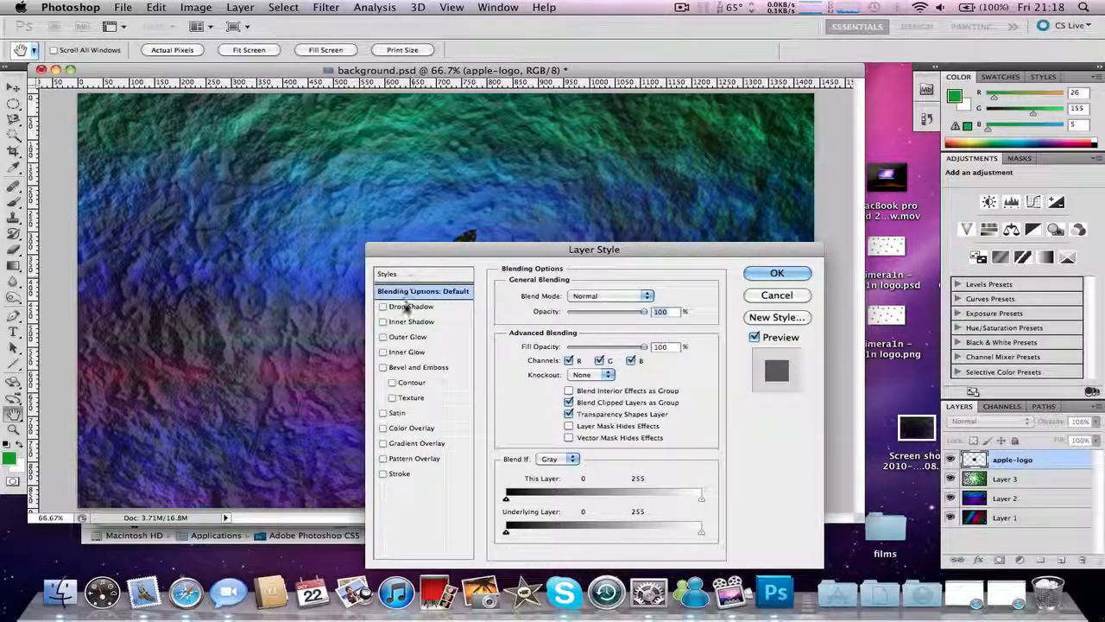
{"action": "left_click", "coordinate": [393, 308]}
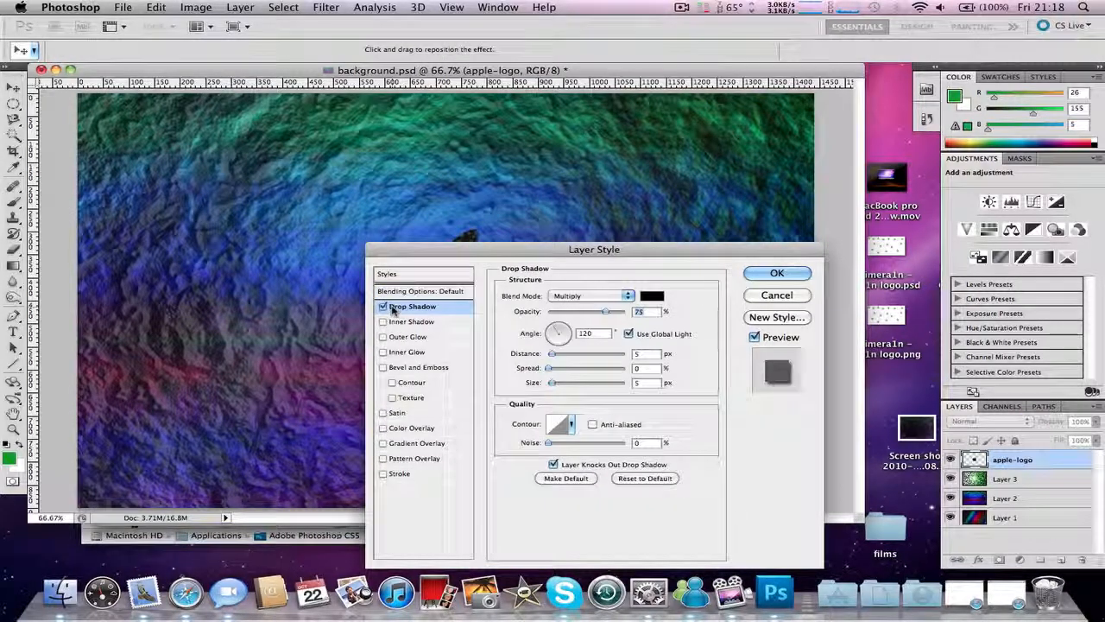
{"action": "left_click_drag", "start_coordinate": [471, 256], "coordinate": [146, 313]}
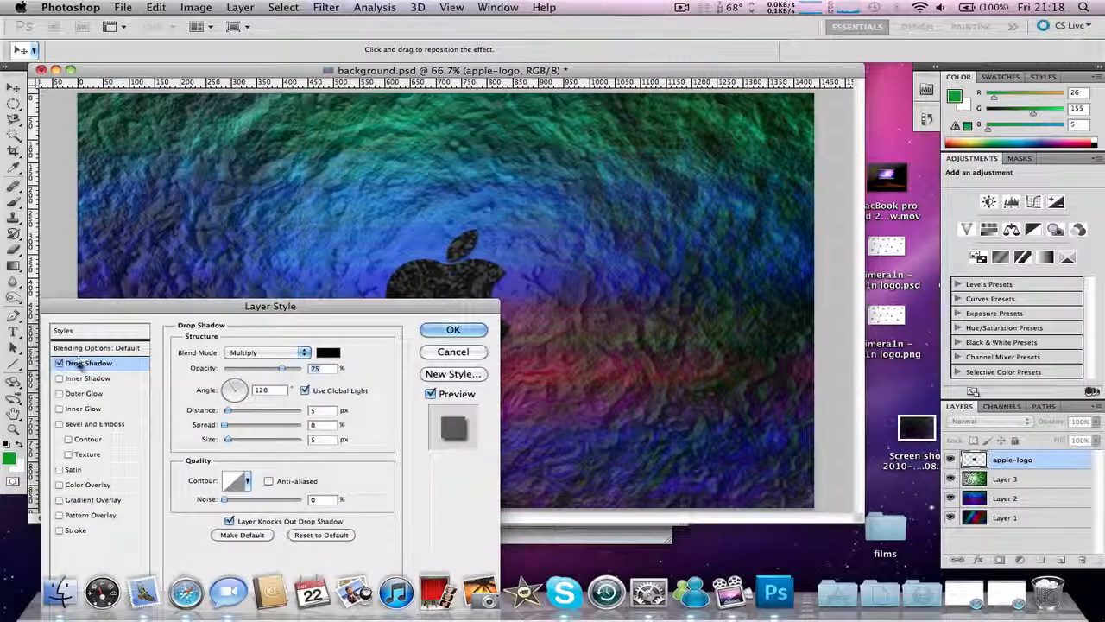
Add an enlarged Outer Glow with 30% noise and 96% opacity to the logo, plus a multicoloured linear Gradient Overlay at 24% opacity.
{"action": "left_click", "coordinate": [78, 393]}
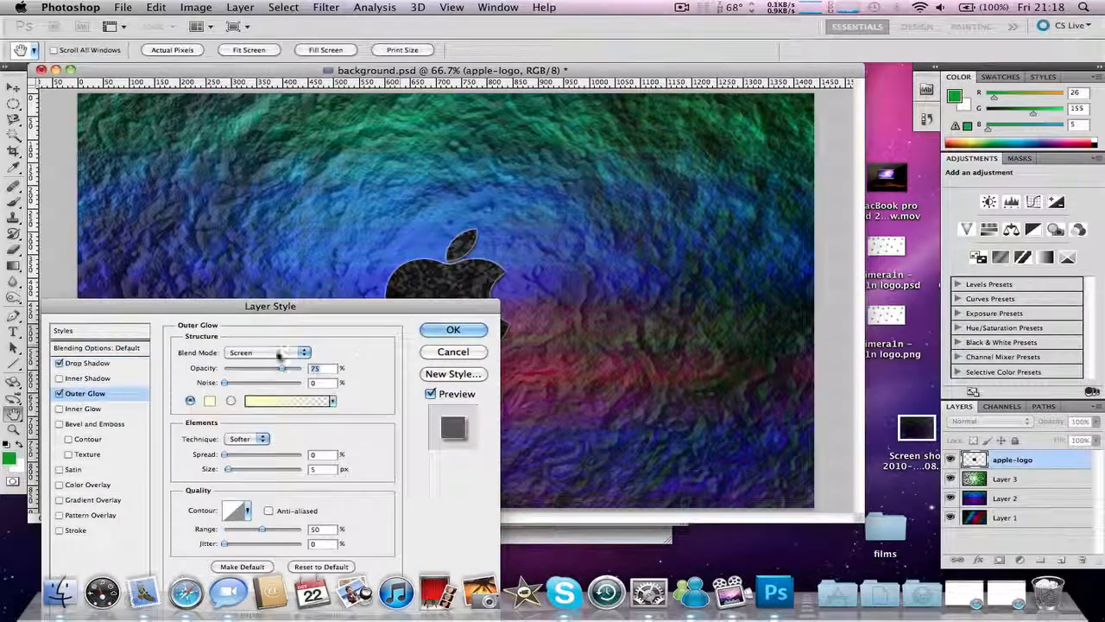
{"action": "left_click_drag", "start_coordinate": [227, 386], "coordinate": [249, 384]}
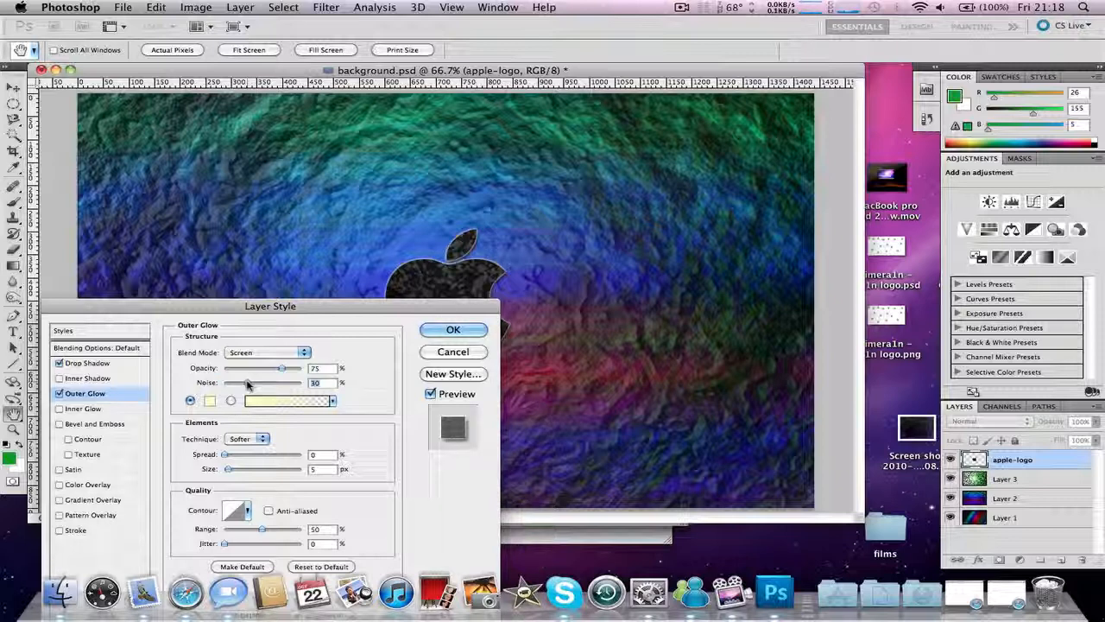
{"action": "left_click", "coordinate": [271, 369]}
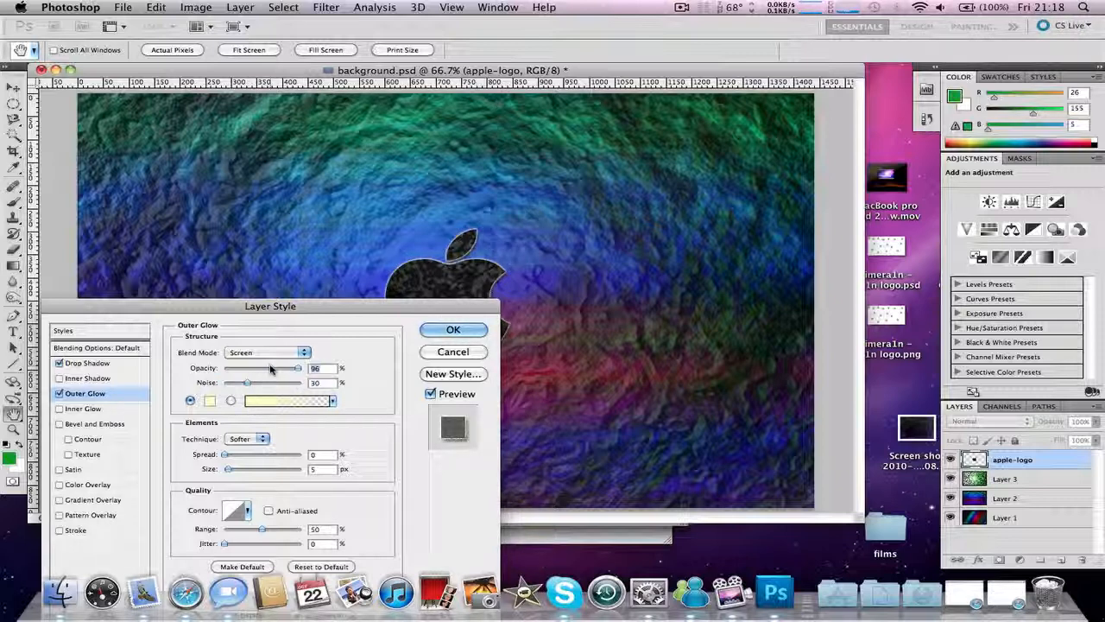
{"action": "left_click_drag", "start_coordinate": [227, 455], "coordinate": [241, 472]}
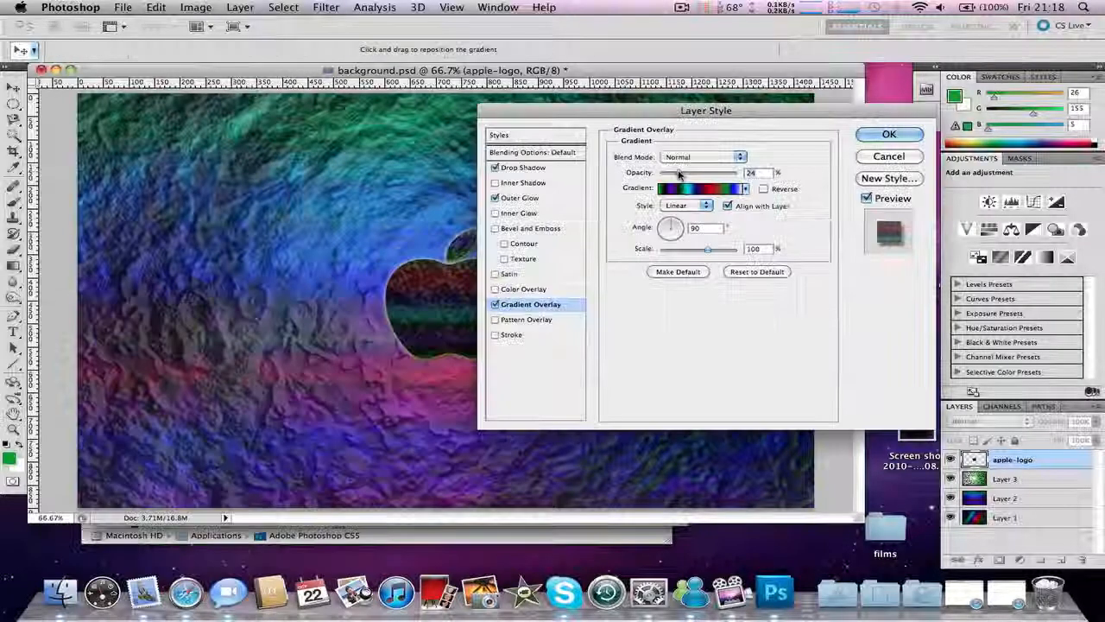
{"action": "left_click", "coordinate": [896, 136]}
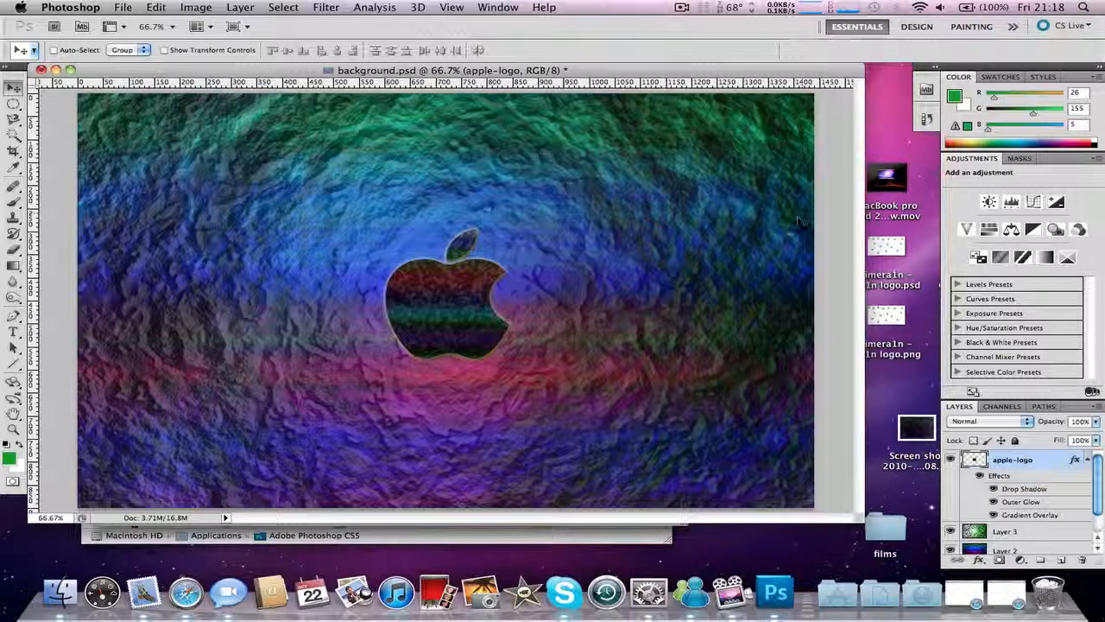